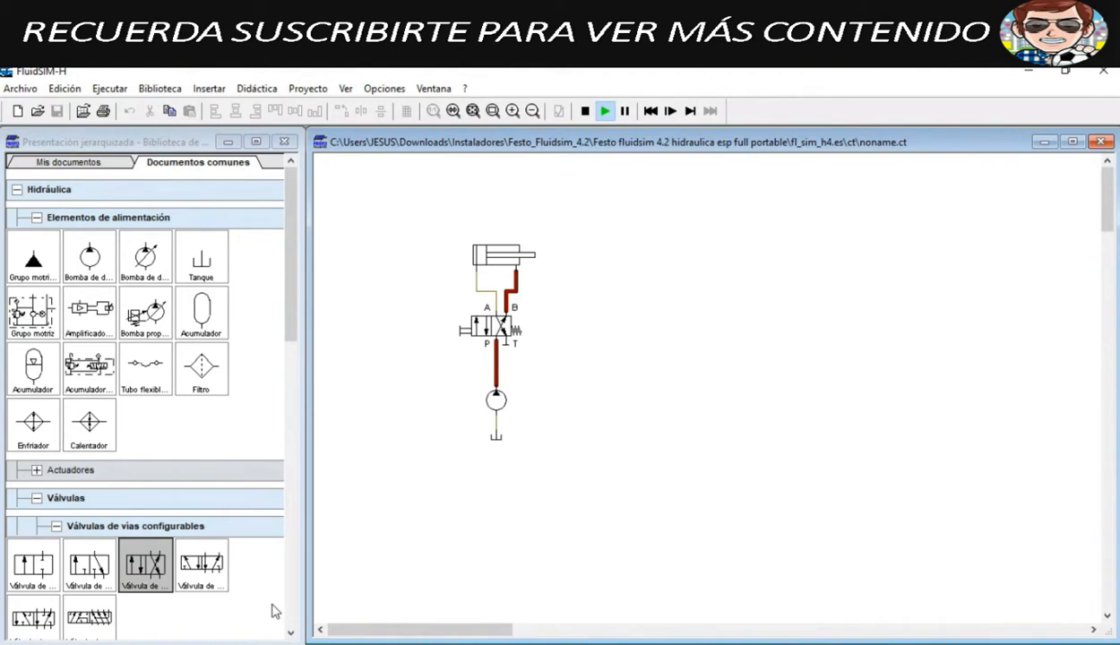
Step: Stop the simulation and inspect the directional valve's configuration and the blind plug setting on its T port
click(585, 111)
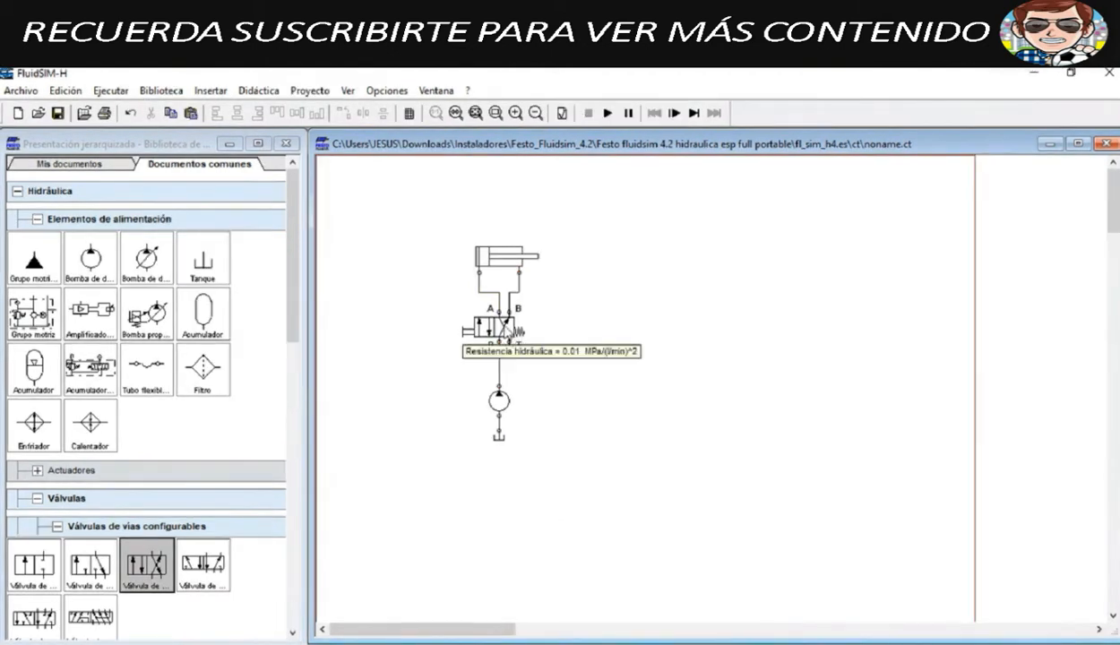
double_click(507, 331)
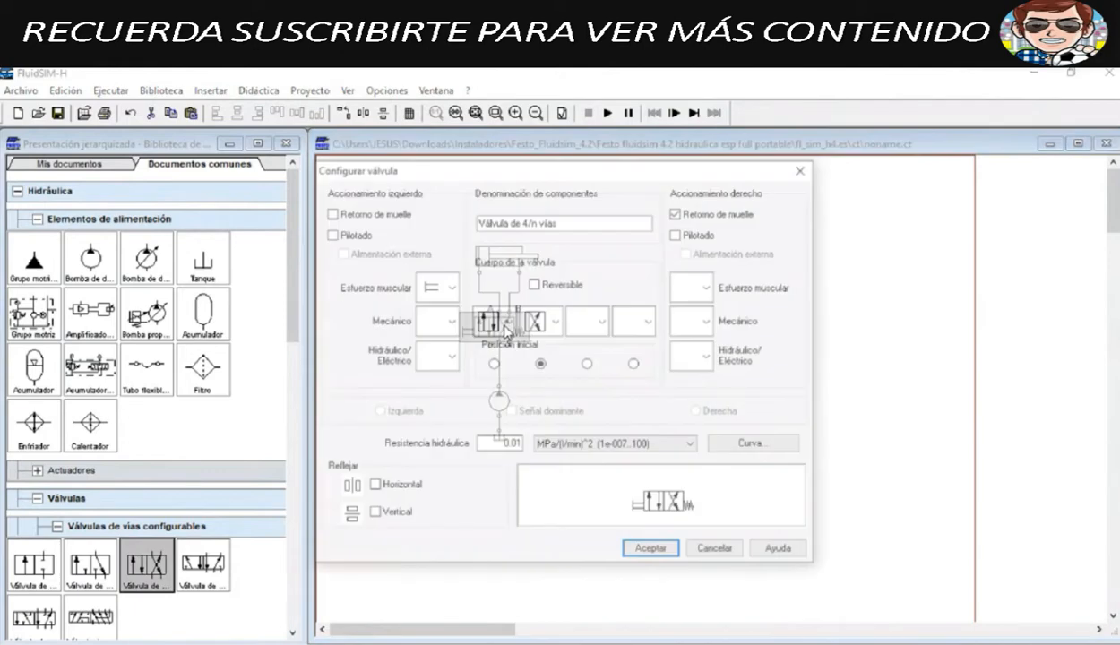
click(799, 171)
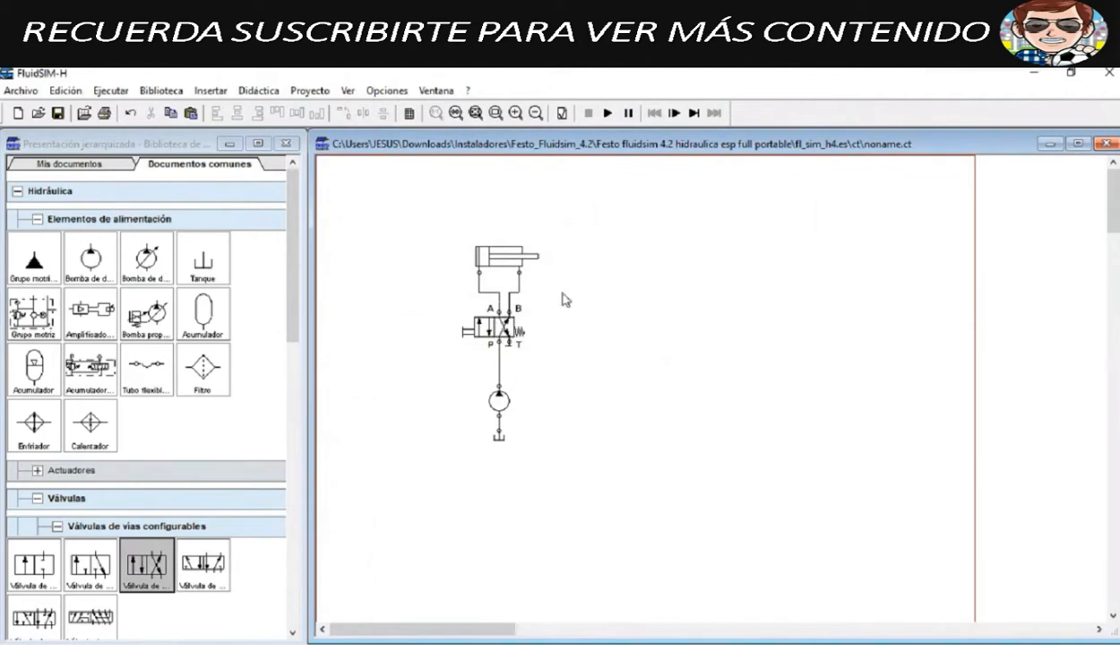
double_click(491, 328)
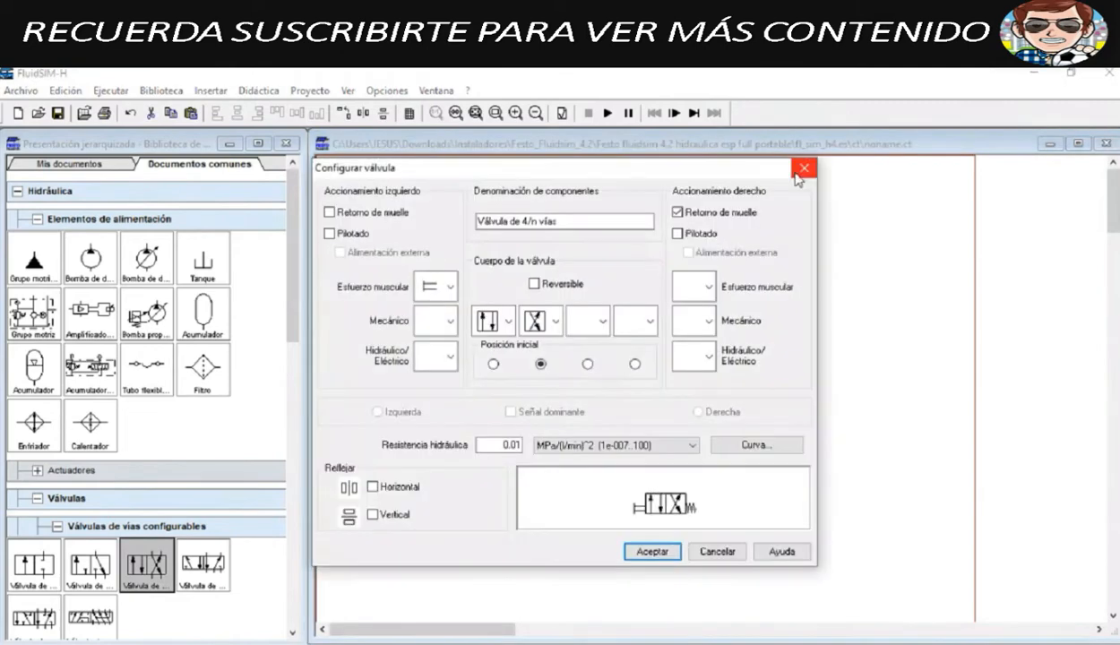
click(803, 168)
double_click(491, 334)
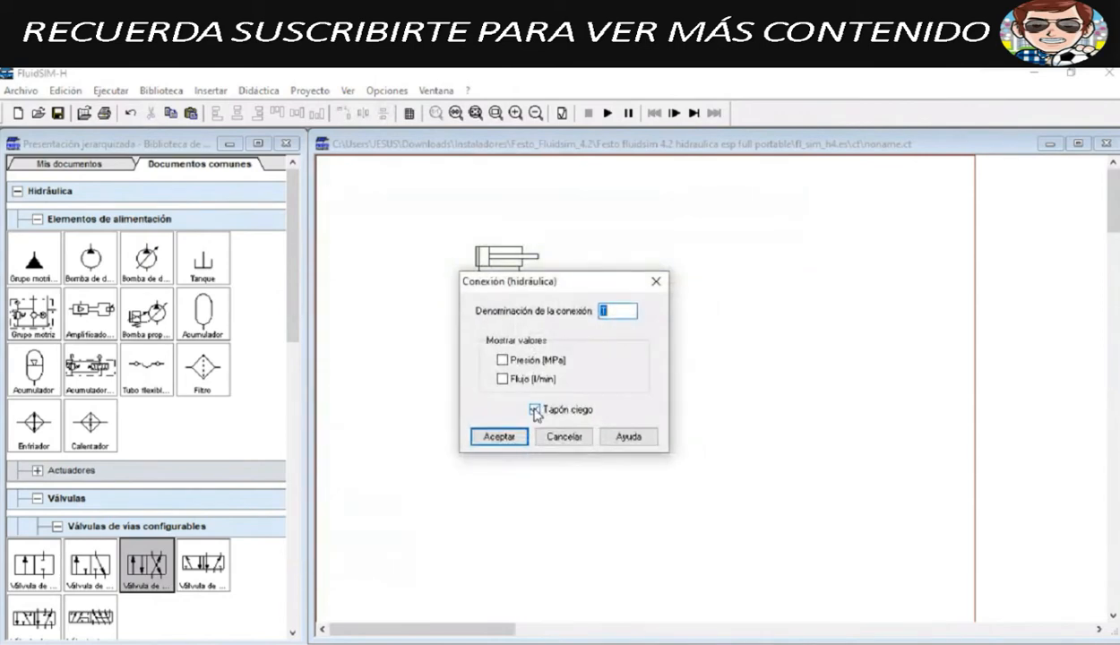
click(655, 277)
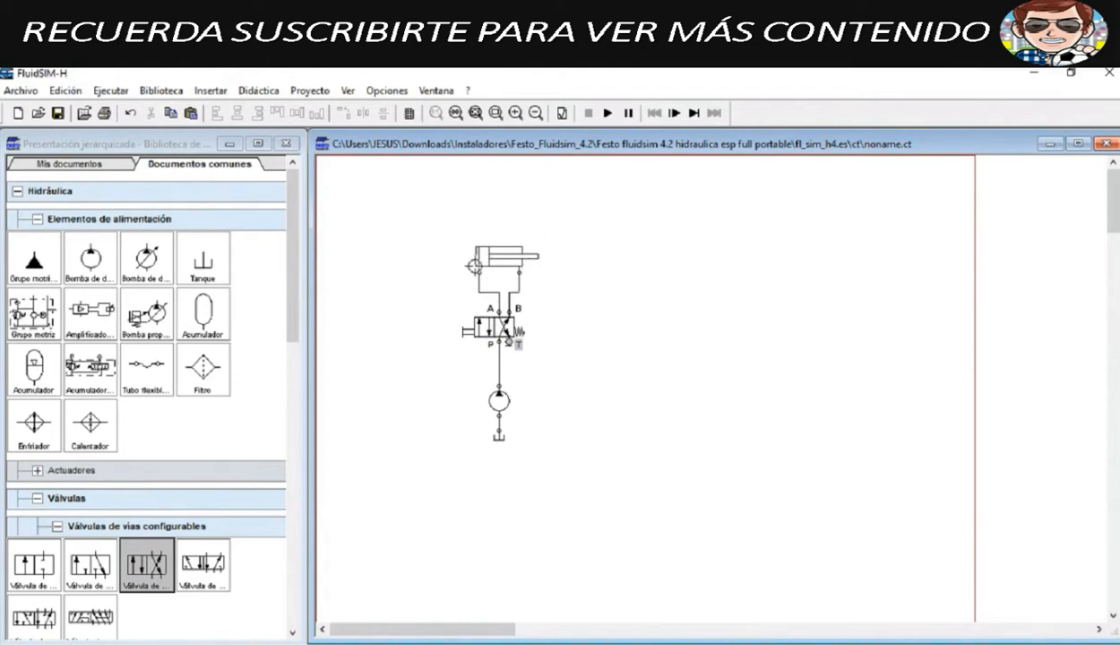
Step: Simulate the circuit with the T port plugged, switching the valve lever back and forth, and stop the simulation
click(607, 113)
click(475, 331)
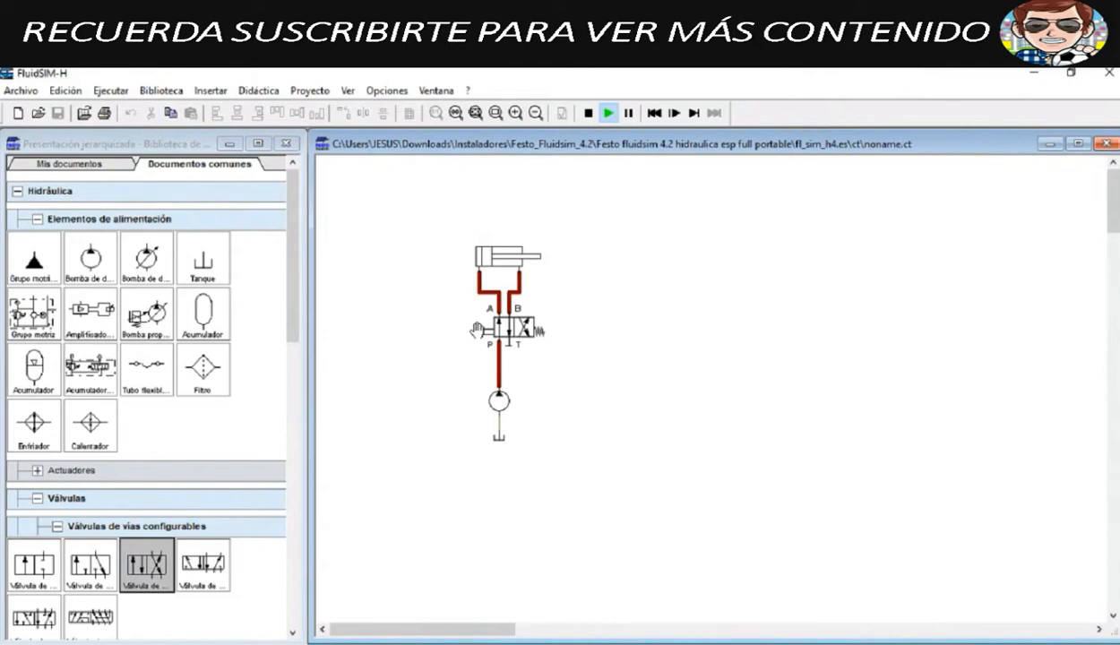
click(484, 331)
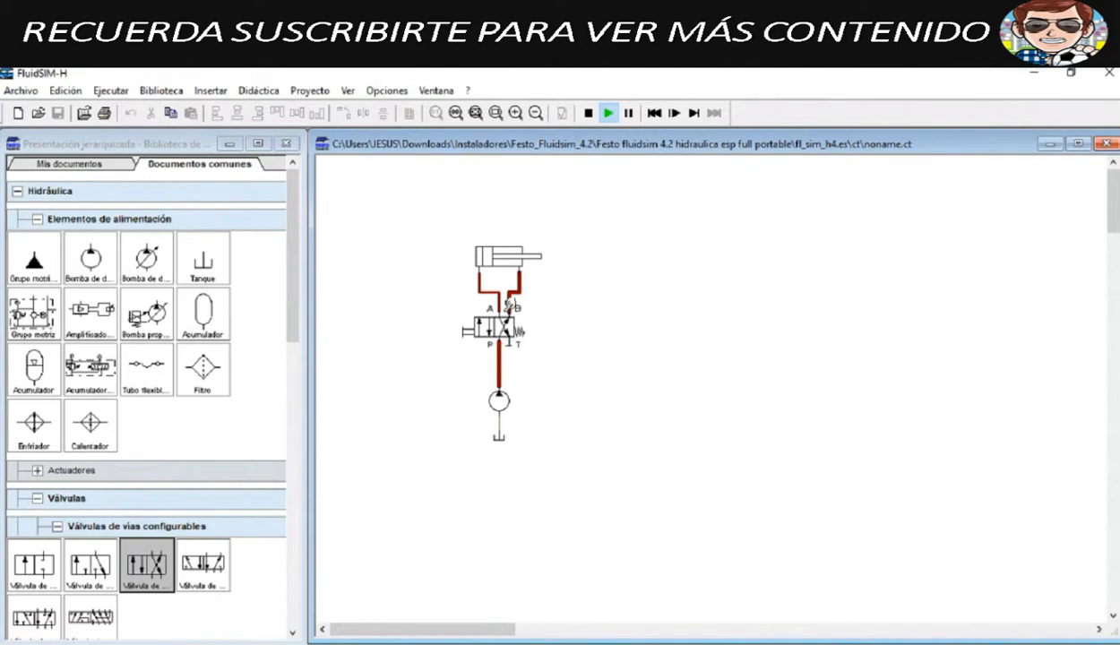
click(471, 328)
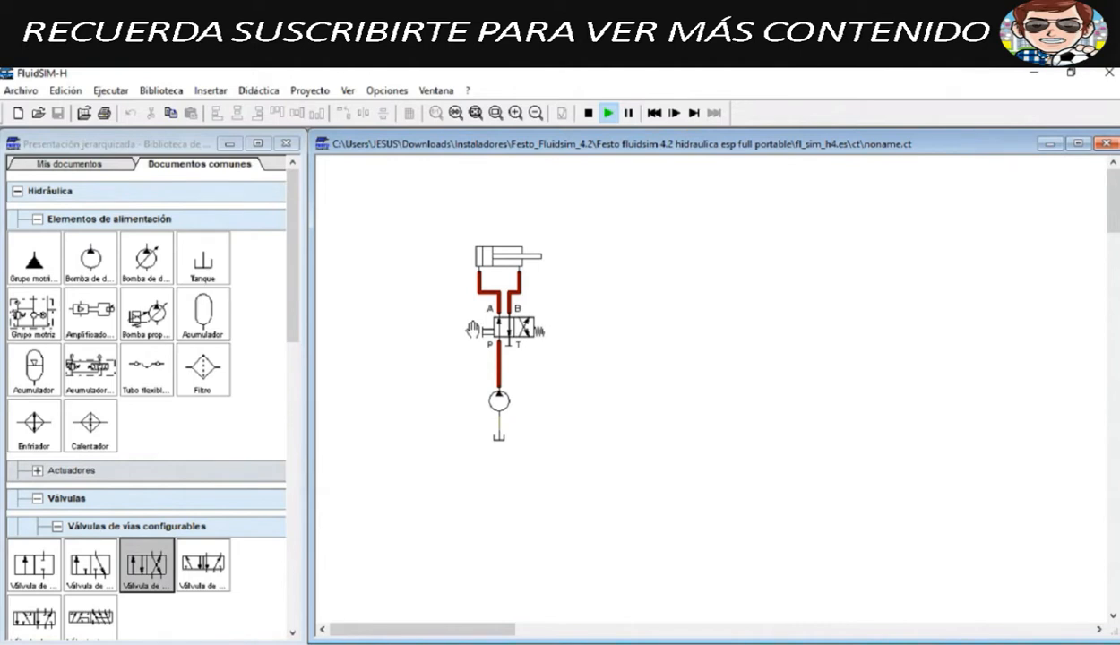
click(471, 328)
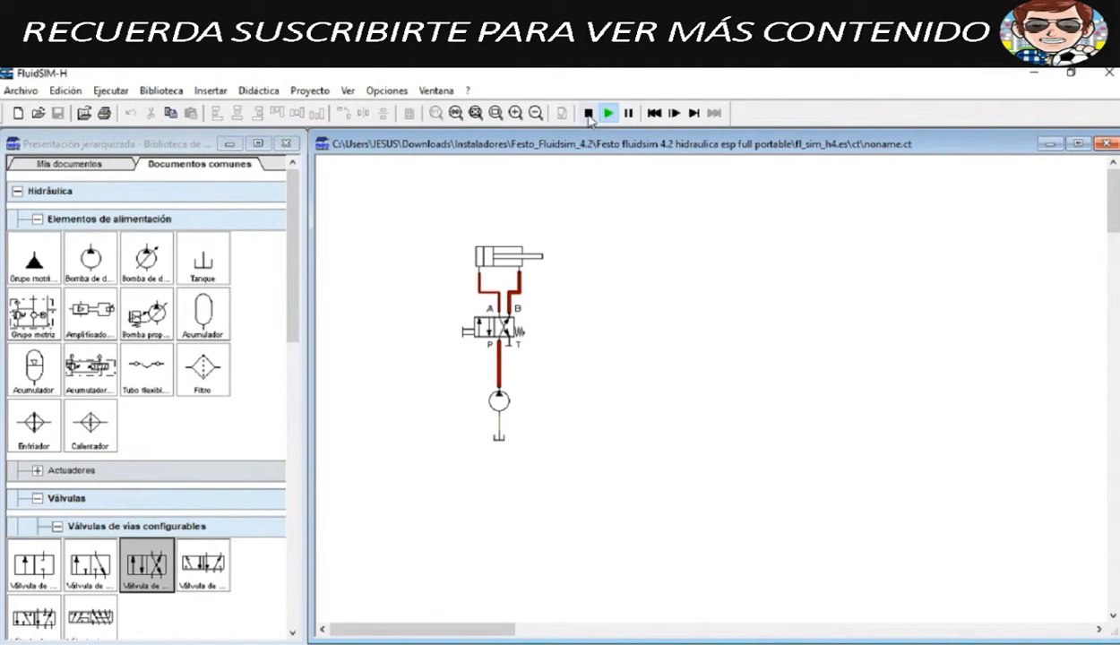
click(587, 113)
Step: Unplug the directional valve's T port and connect it to a new tank placed to the right of the pump
click(509, 342)
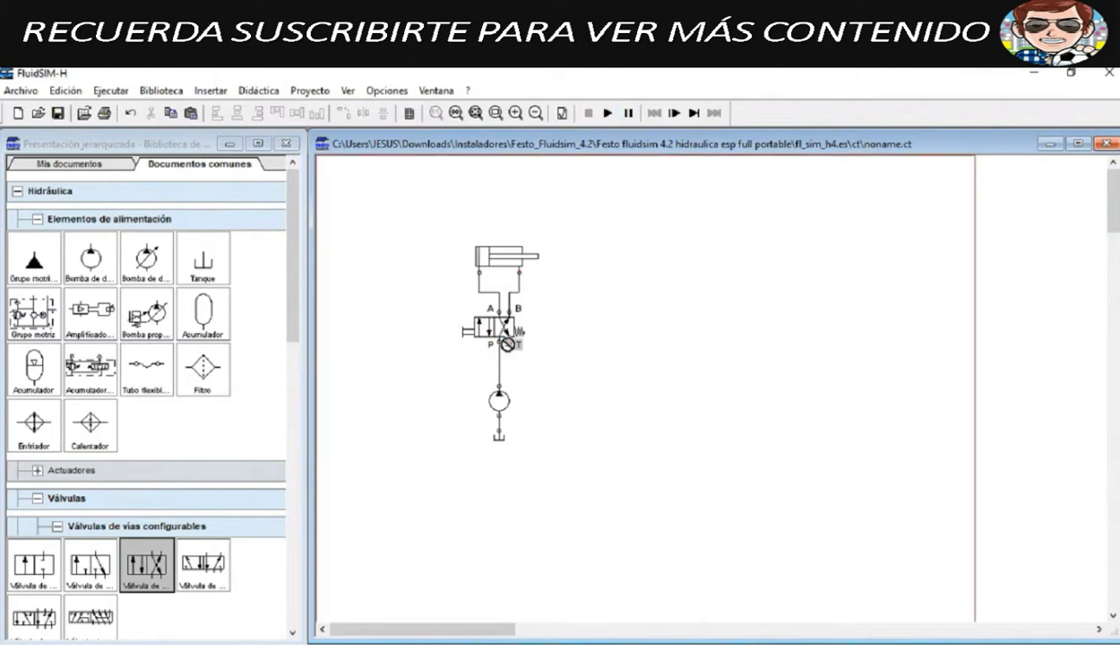
click(653, 348)
mouse_move(203, 273)
mouse_down()
mouse_move(444, 362)
mouse_move(538, 381)
mouse_move(549, 393)
mouse_move(545, 428)
mouse_up()
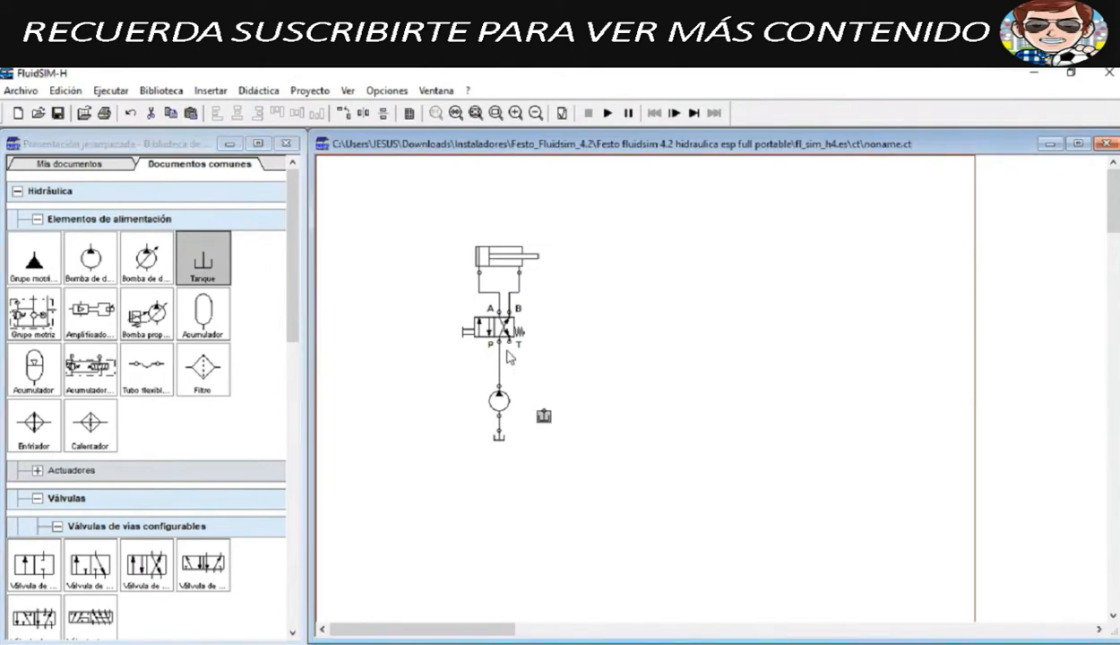
drag(509, 344, 544, 410)
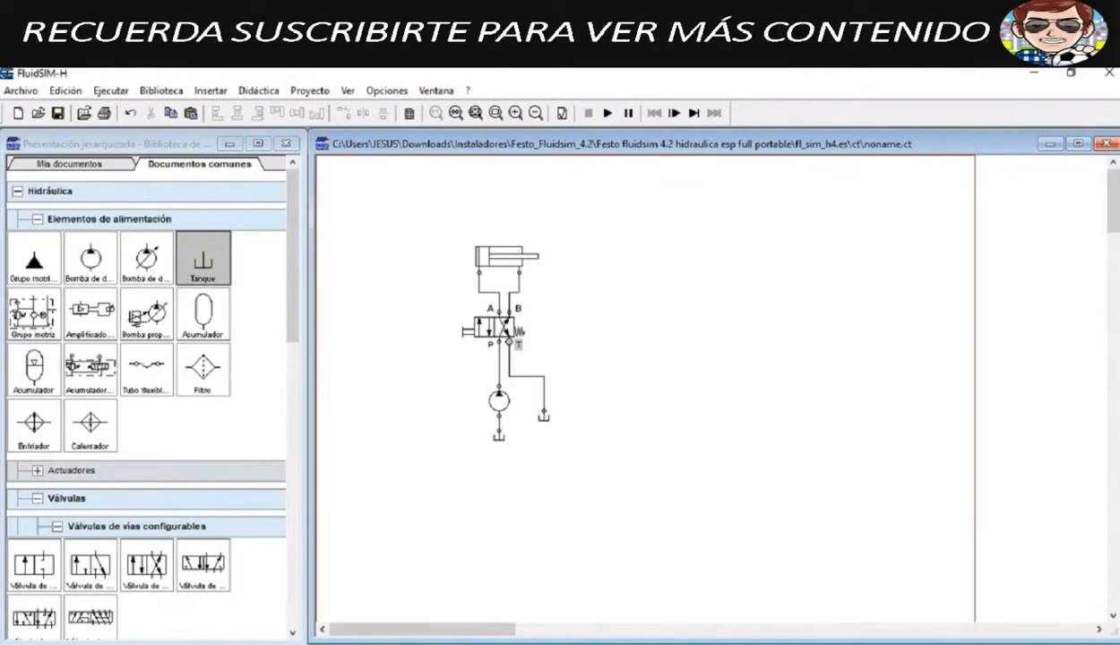
Step: Simulate the circuit with the tank return, operate the valve lever to move the cylinder, and stop the simulation
click(608, 113)
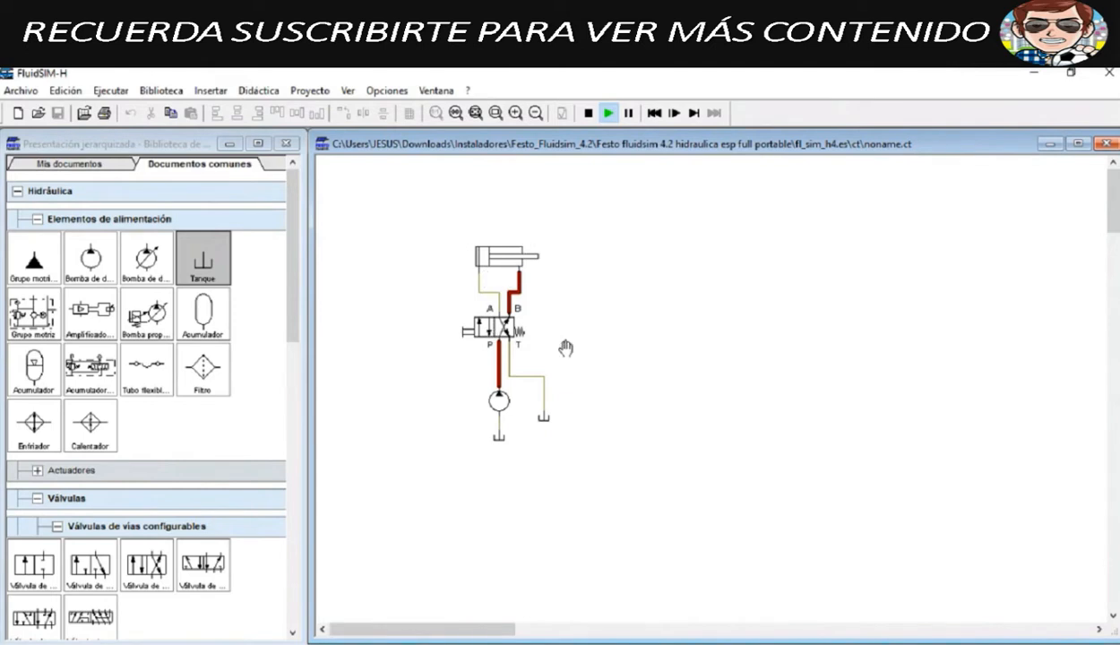
scroll(564, 347, up, 1)
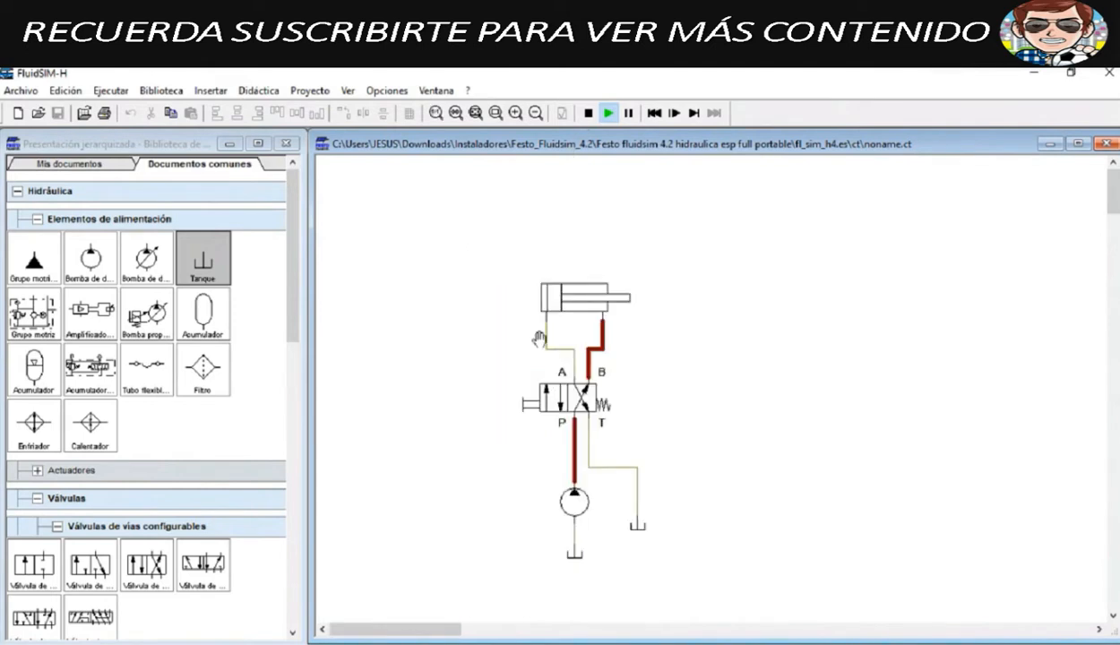
click(535, 396)
click(537, 397)
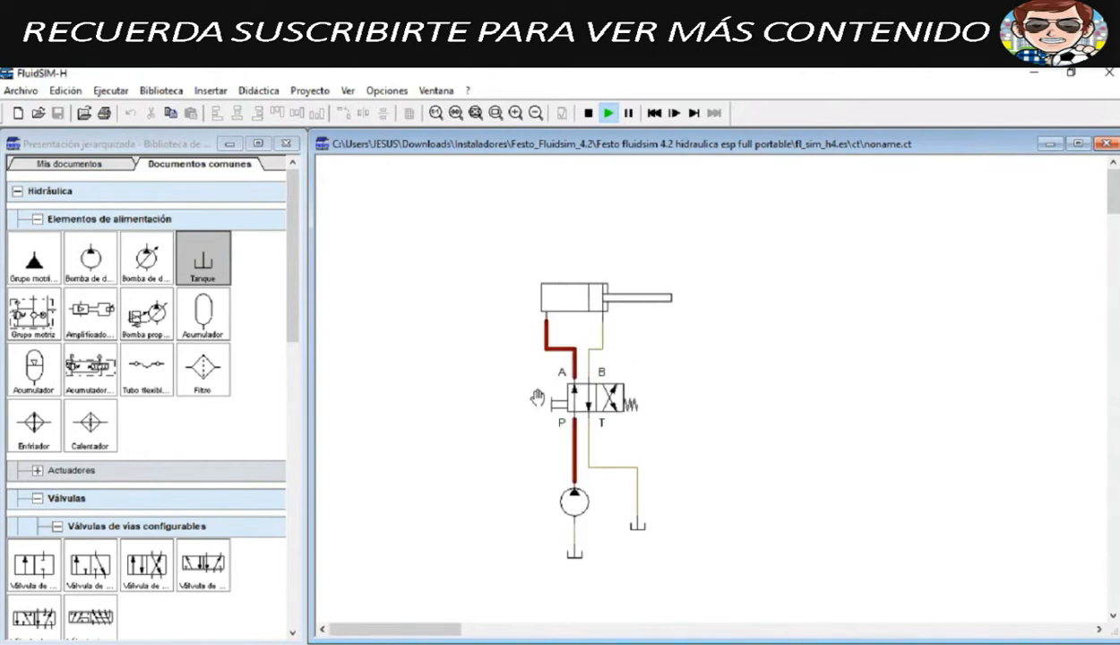
click(588, 112)
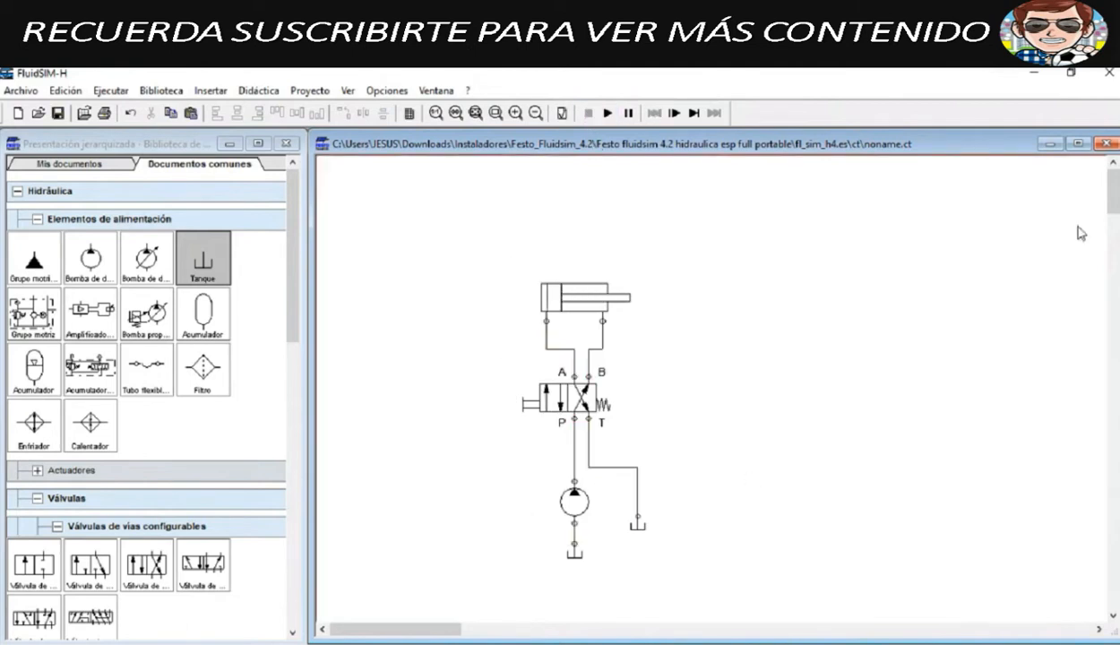
Step: Place a "Válvula limitadora de presión" from the pressure valves to the left of the pump and rotate it 180°
drag(1112, 192, 1113, 207)
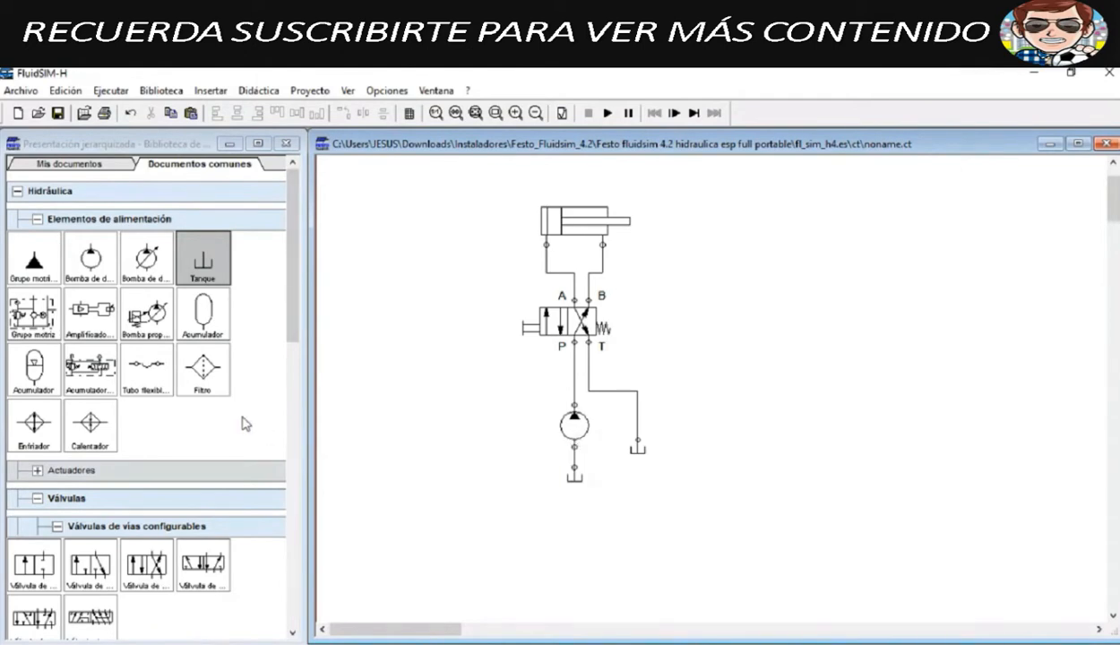
scroll(246, 424, down, 1)
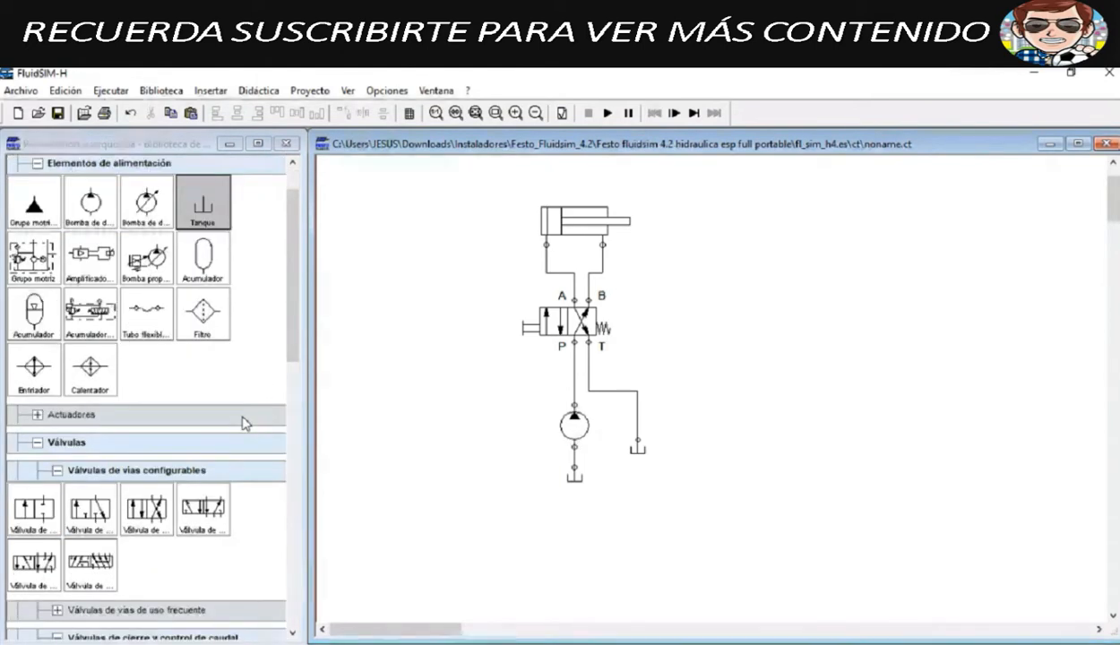
scroll(246, 424, down, 11)
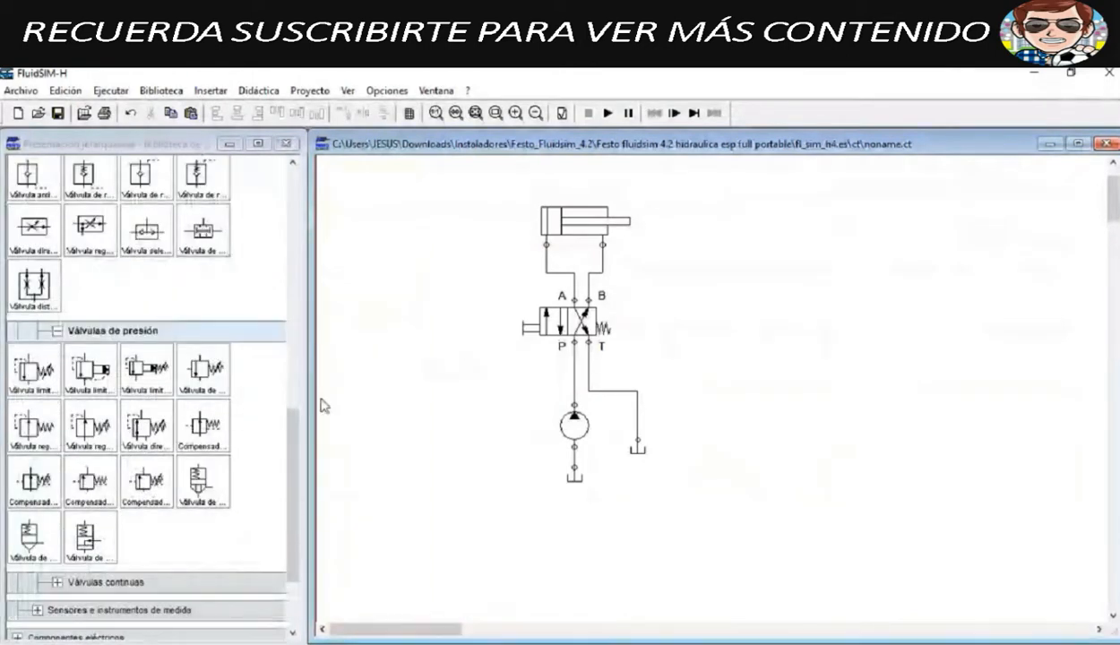
drag(27, 368, 466, 398)
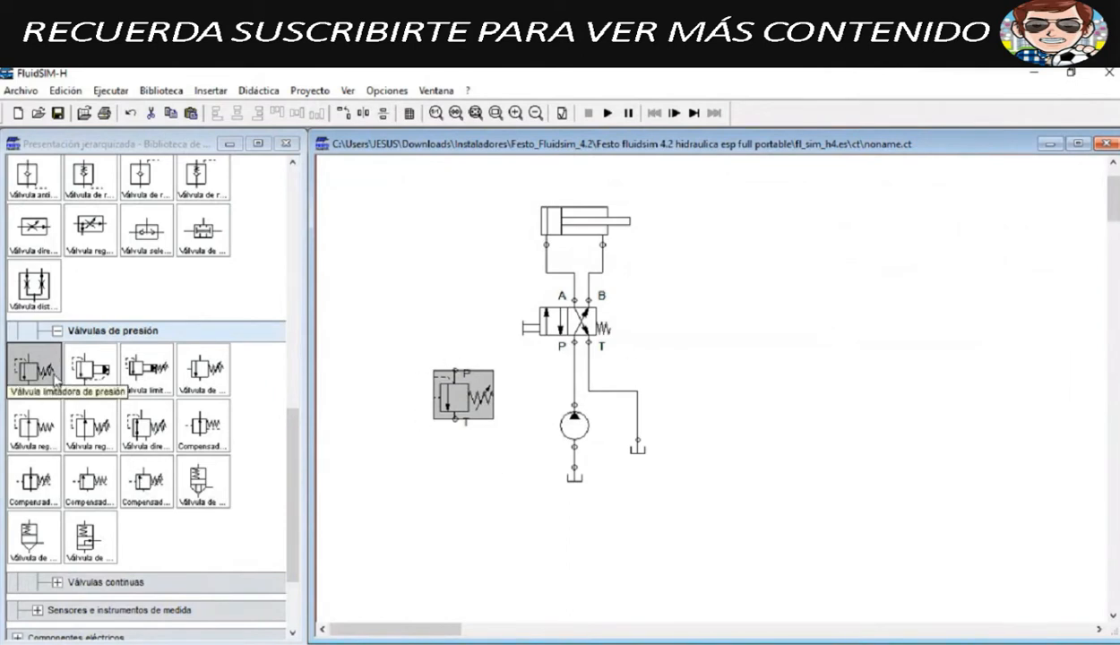
right_click(466, 389)
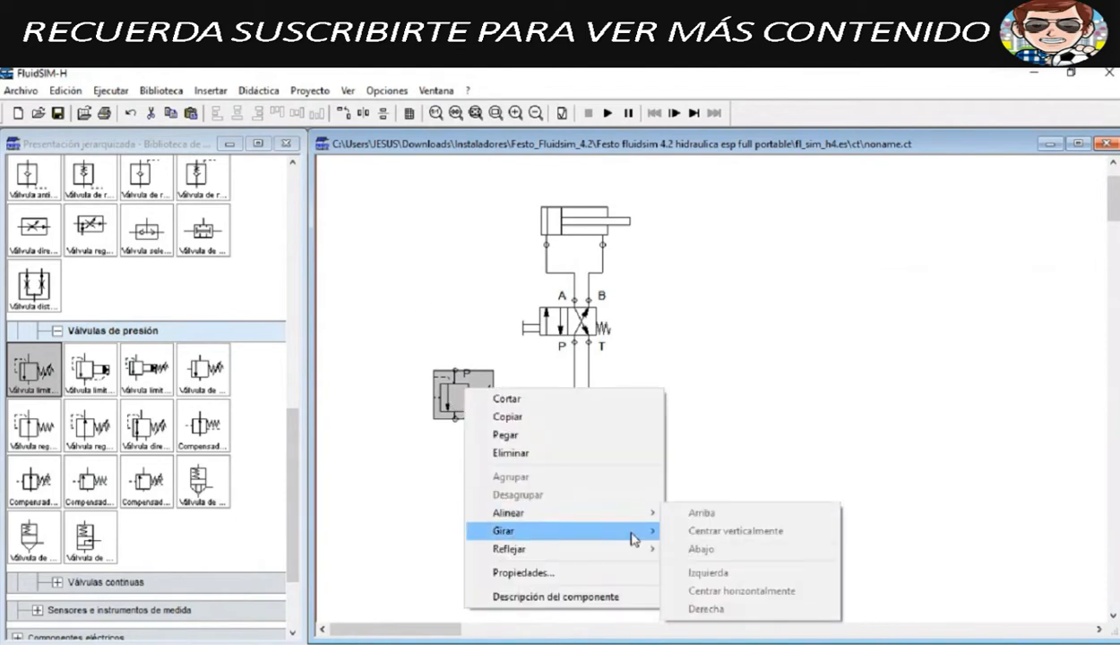
click(697, 553)
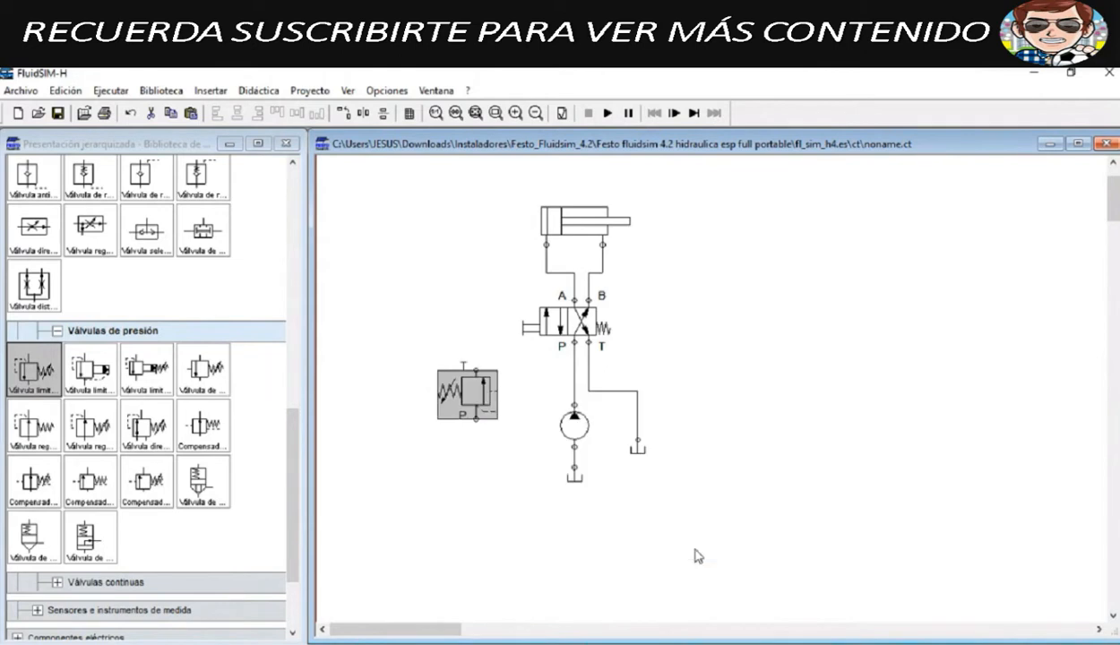
Step: Rotate the pressure relief valve another 90° and move it closer to the pump's pressure line
right_click(475, 394)
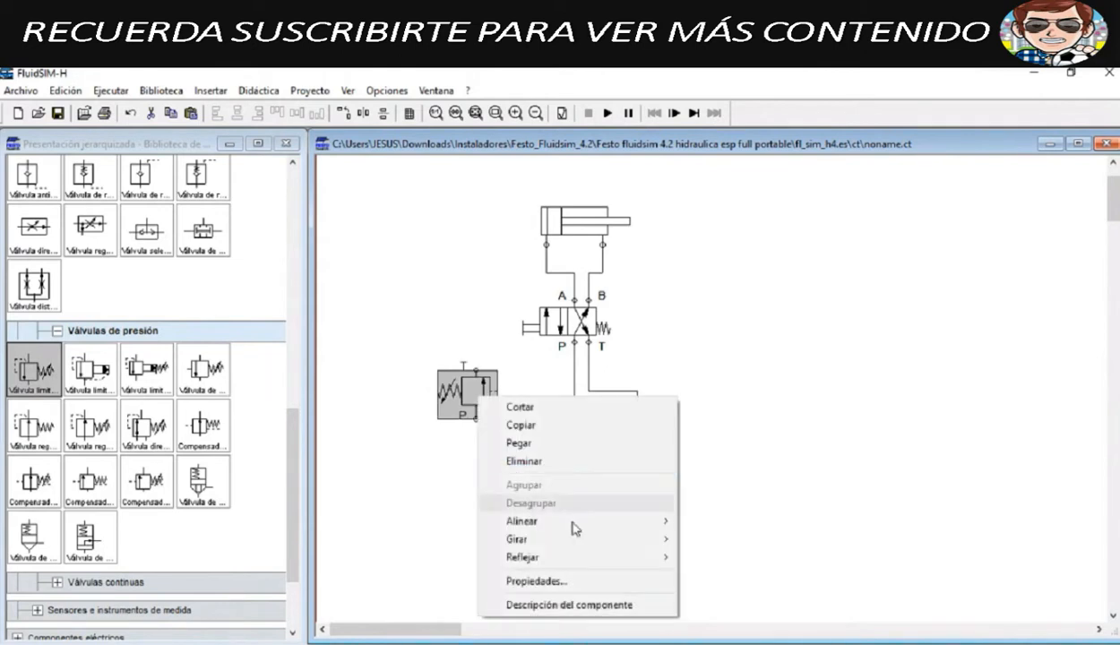
mouse_move(581, 548)
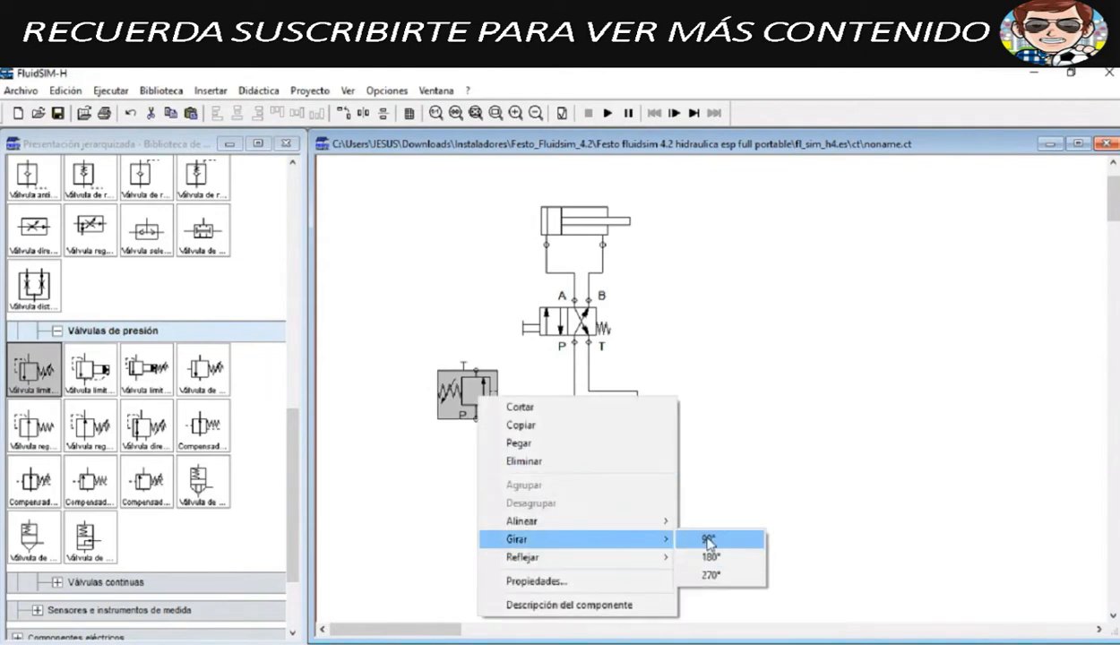
click(705, 537)
drag(475, 401, 510, 403)
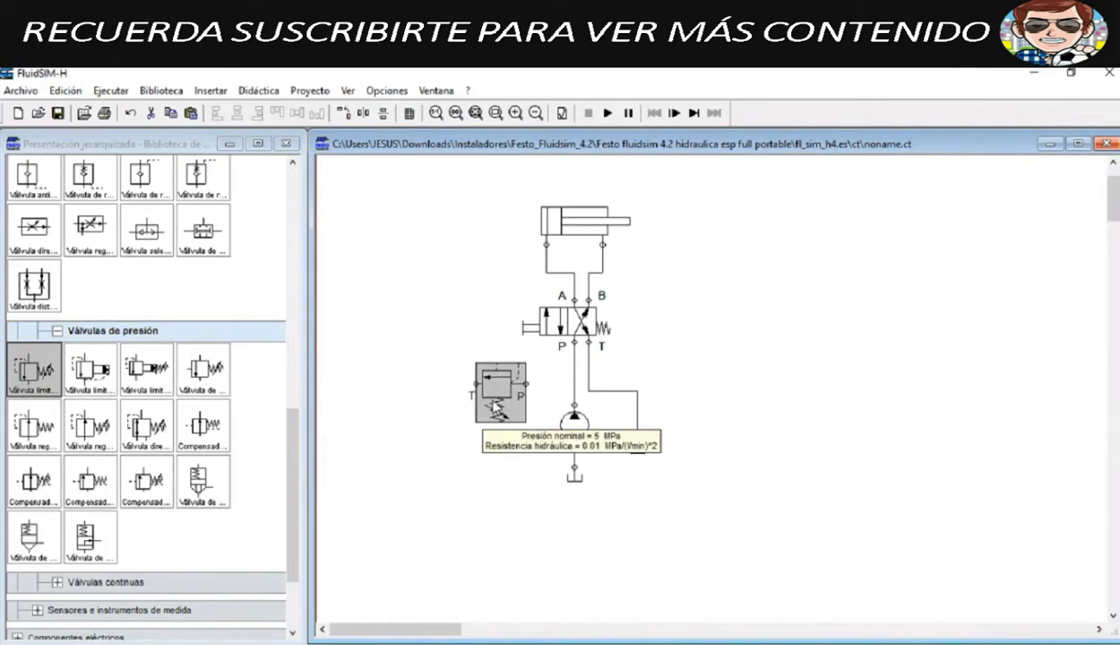
click(601, 505)
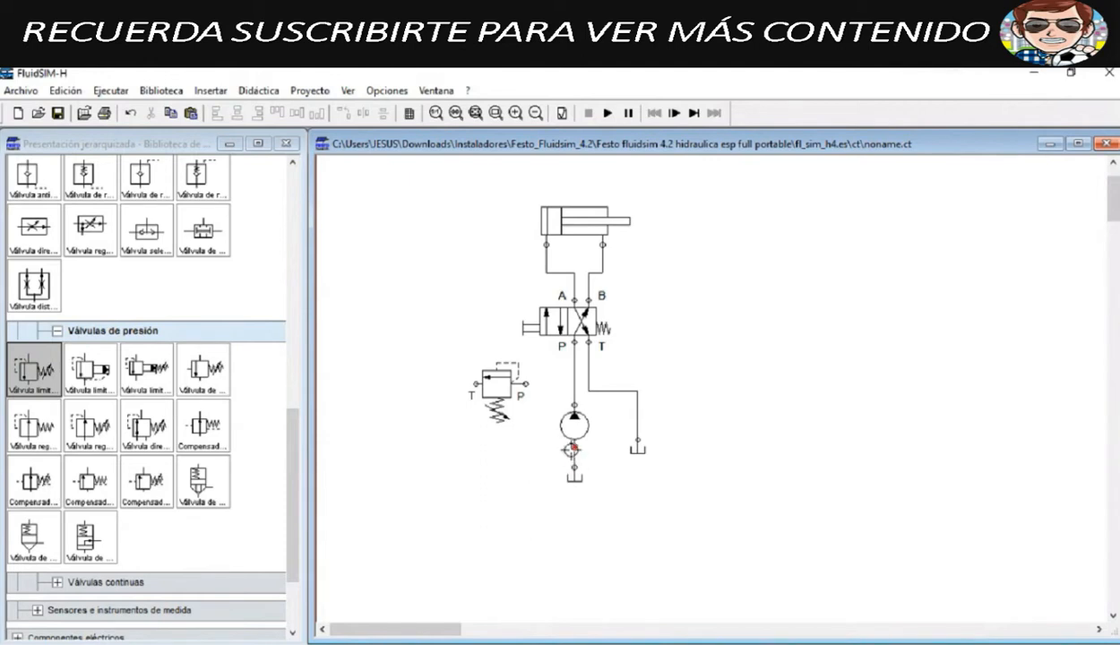
Step: Examine the pump's suction line and the cylinder's parameters
scroll(572, 450, up, 1)
scroll(741, 464, down, 1)
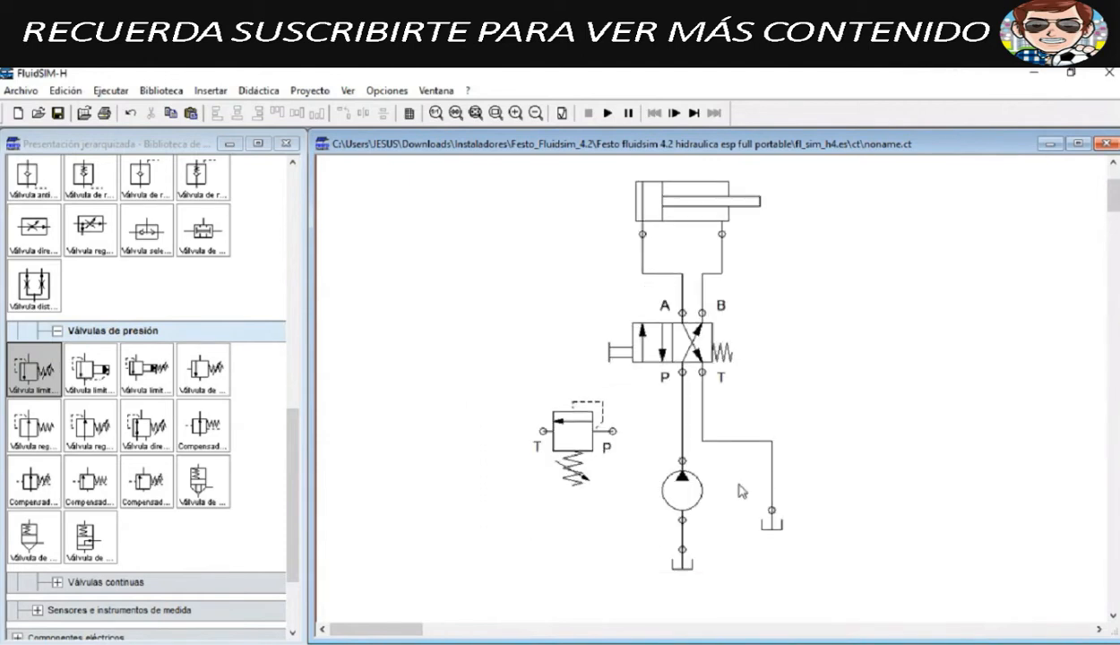
drag(684, 550, 683, 520)
mouse_move(714, 195)
mouse_move(708, 224)
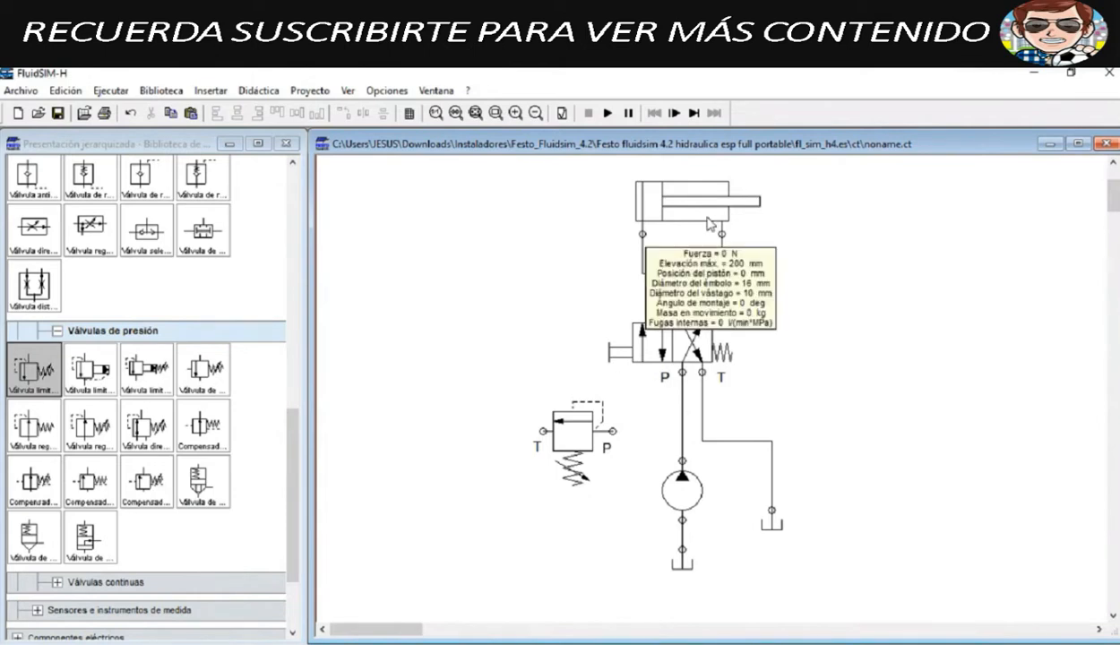
mouse_move(661, 224)
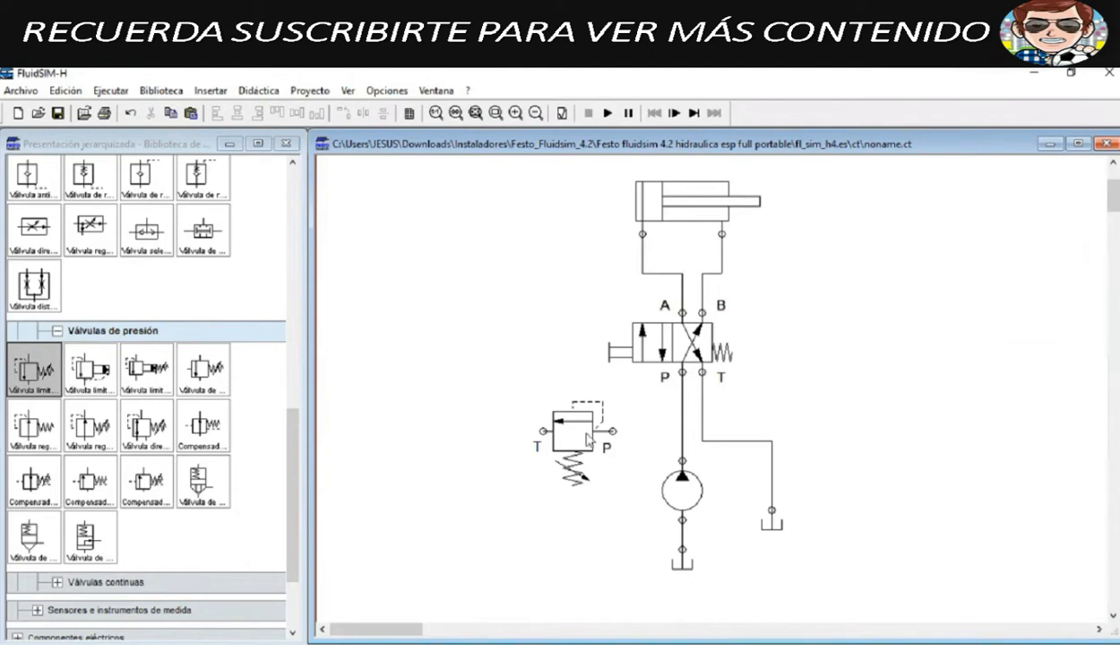
Step: Fine-tune the pressure relief valve's position so that it sits just left of the pump's pressure line
drag(575, 428, 595, 439)
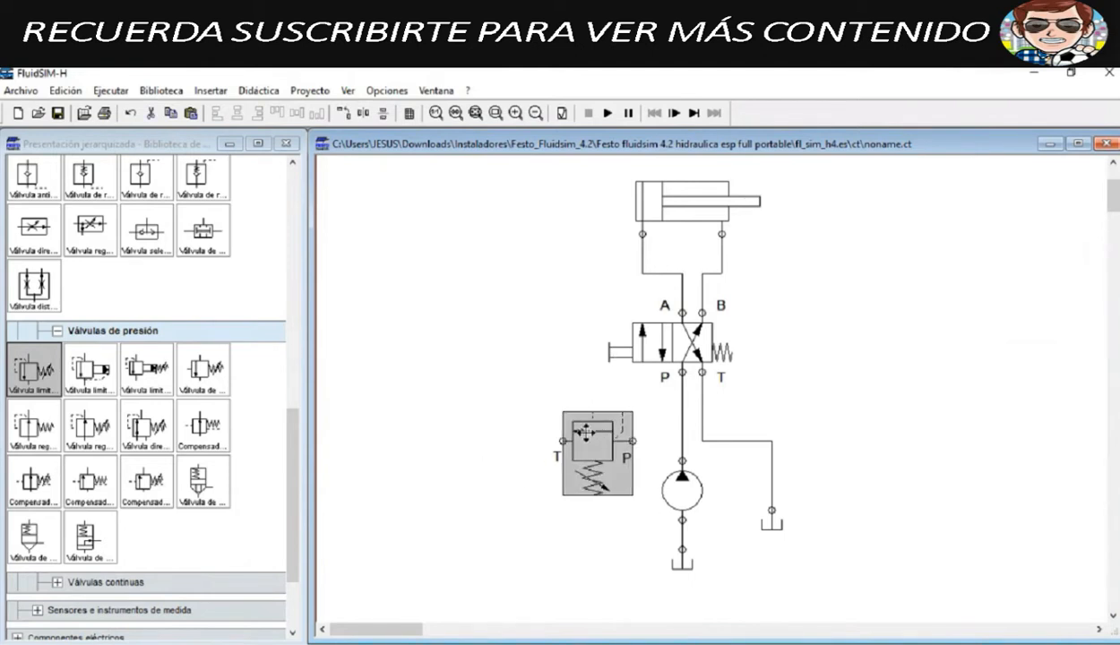
drag(586, 430, 586, 420)
click(554, 338)
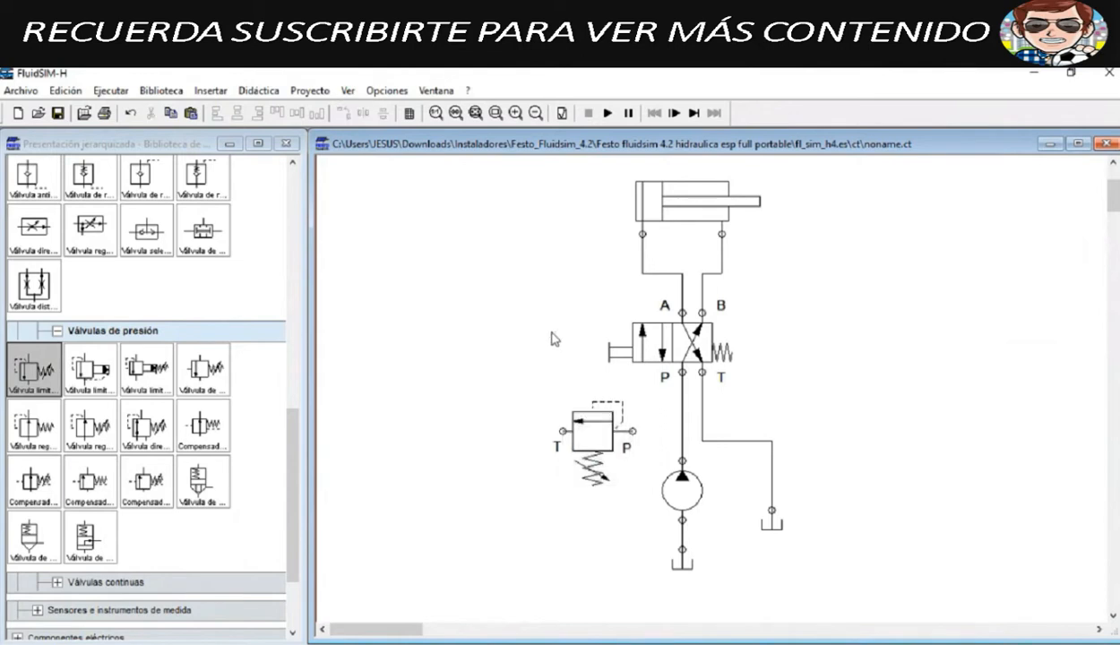
click(599, 421)
click(515, 288)
click(573, 437)
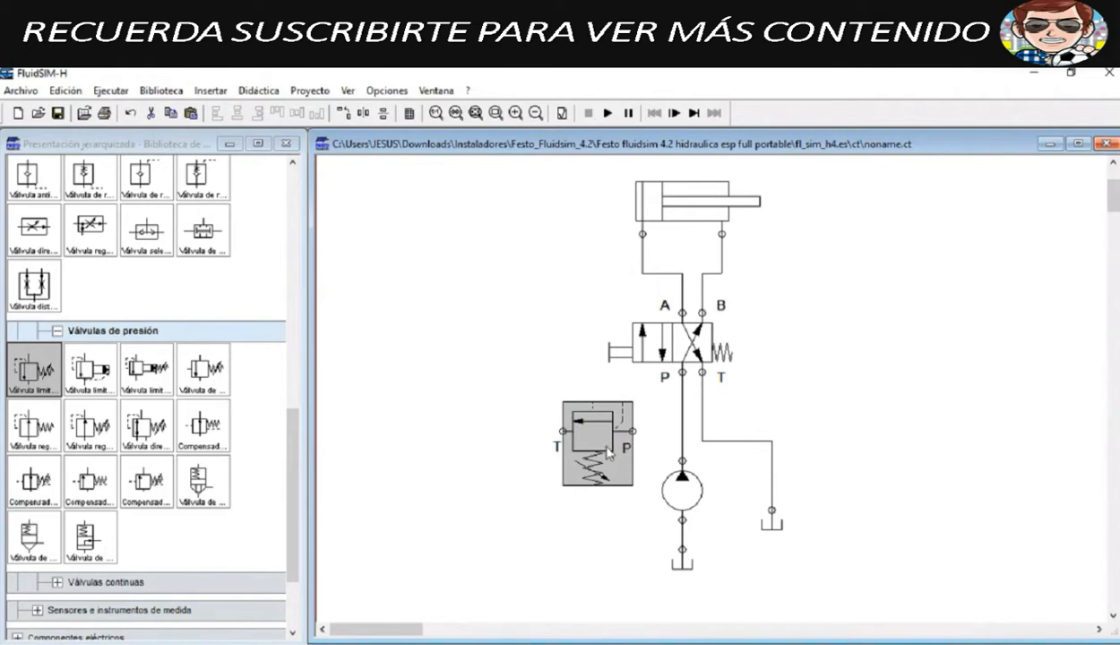
drag(597, 443, 608, 444)
click(559, 372)
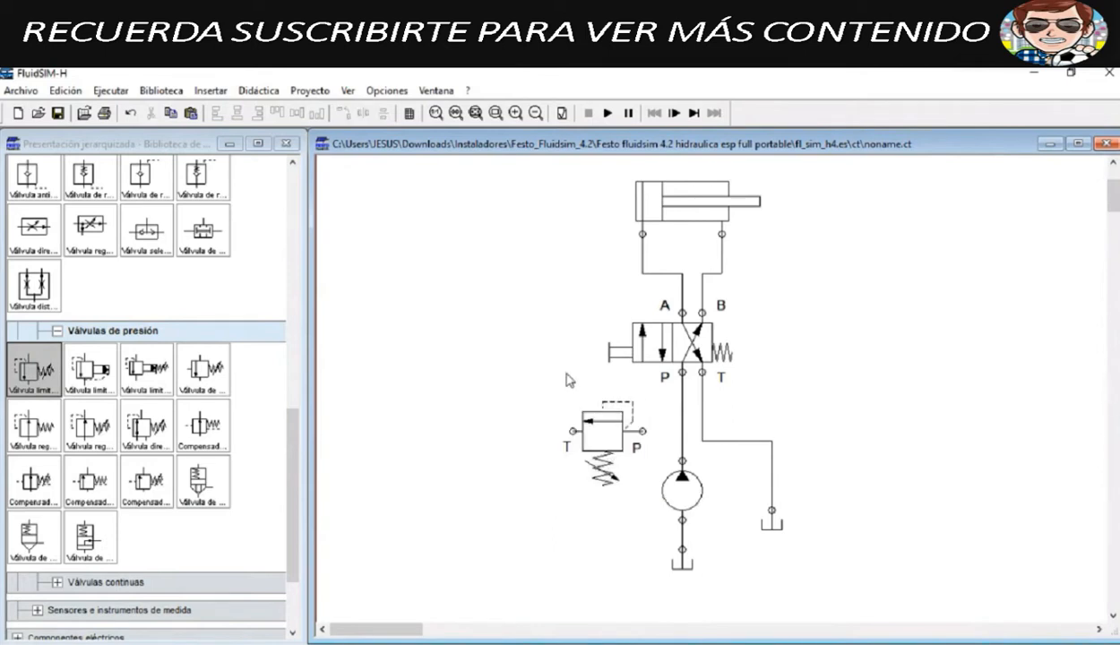
Step: Connect the relief valve's port P to the pump's pressure line and its port T to a new tank placed at its lower left
drag(659, 436, 683, 436)
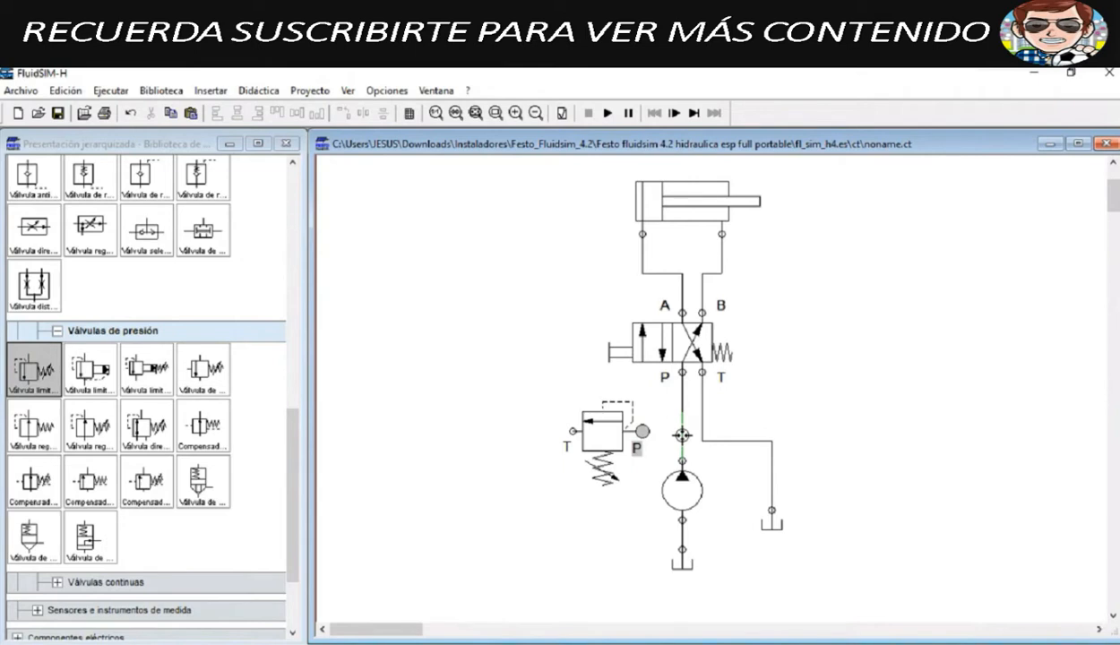
drag(682, 435, 682, 436)
scroll(125, 301, up, 2)
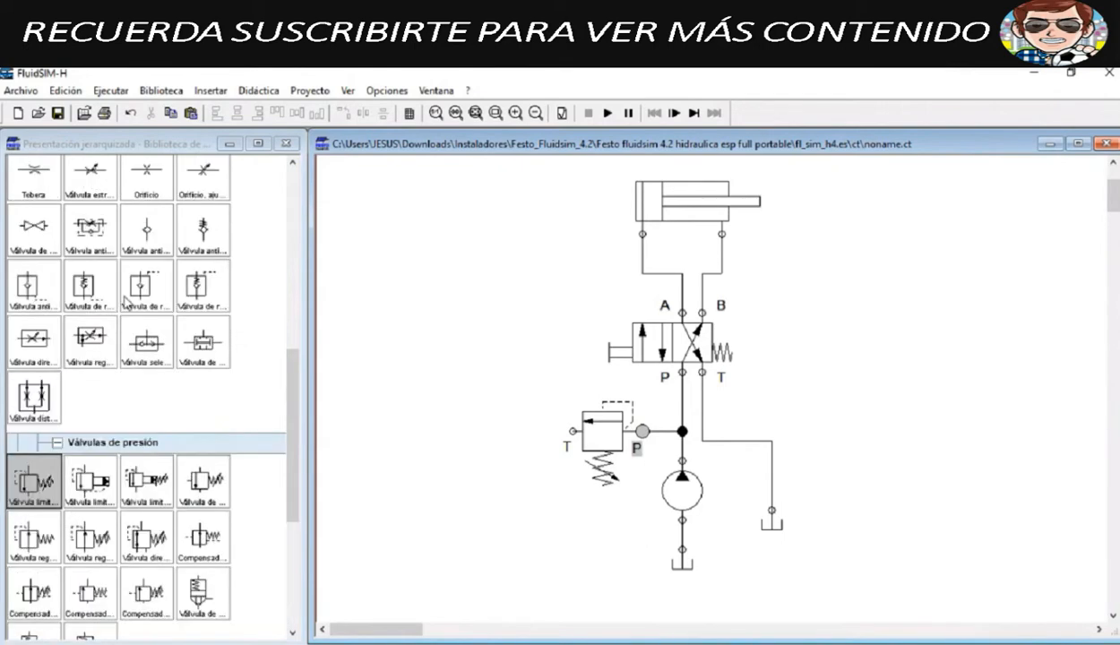
drag(203, 260, 531, 481)
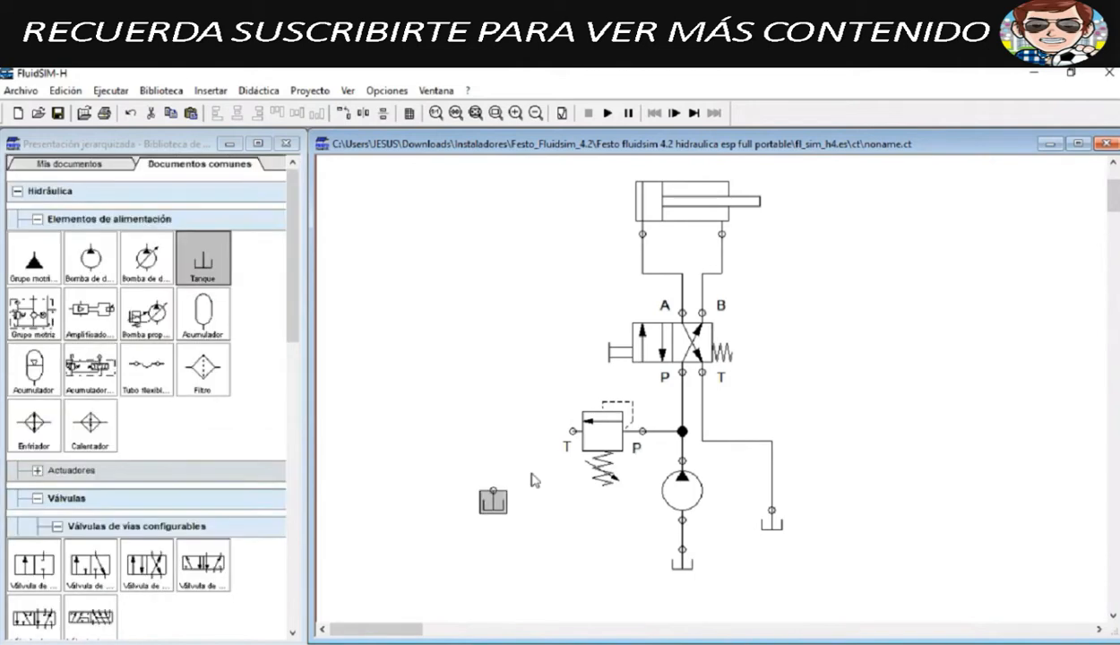
drag(573, 432, 492, 490)
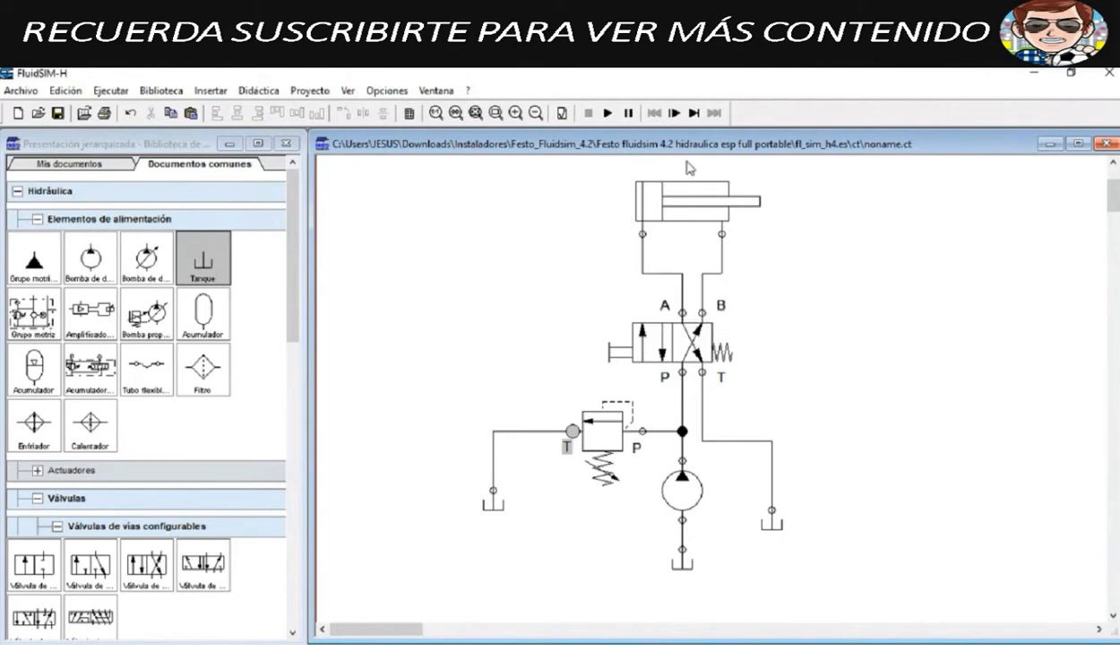
Step: Simulate the circuit, switch the 4/2-way valve to extend and retract the cylinder, and stop the simulation
mouse_move(643, 189)
click(608, 114)
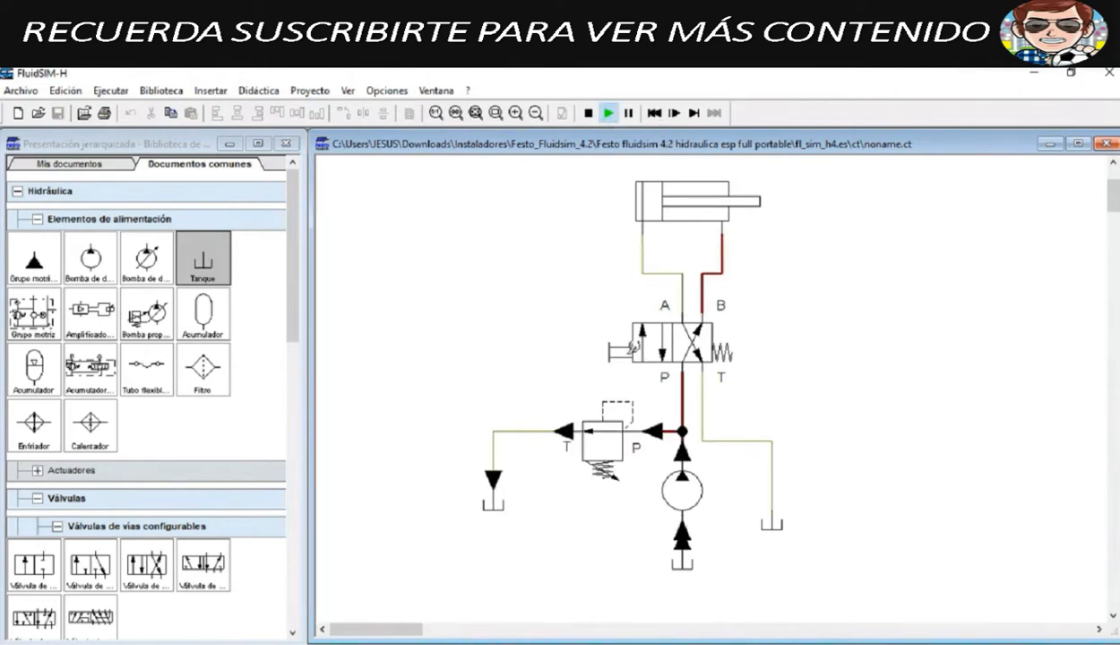
click(618, 351)
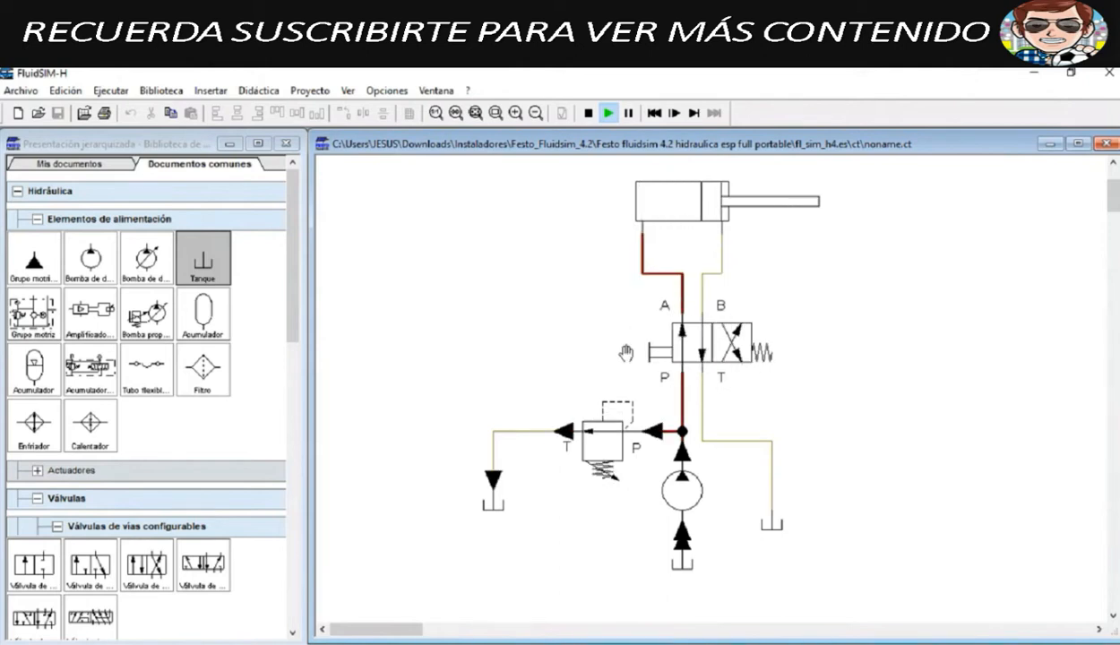
click(625, 353)
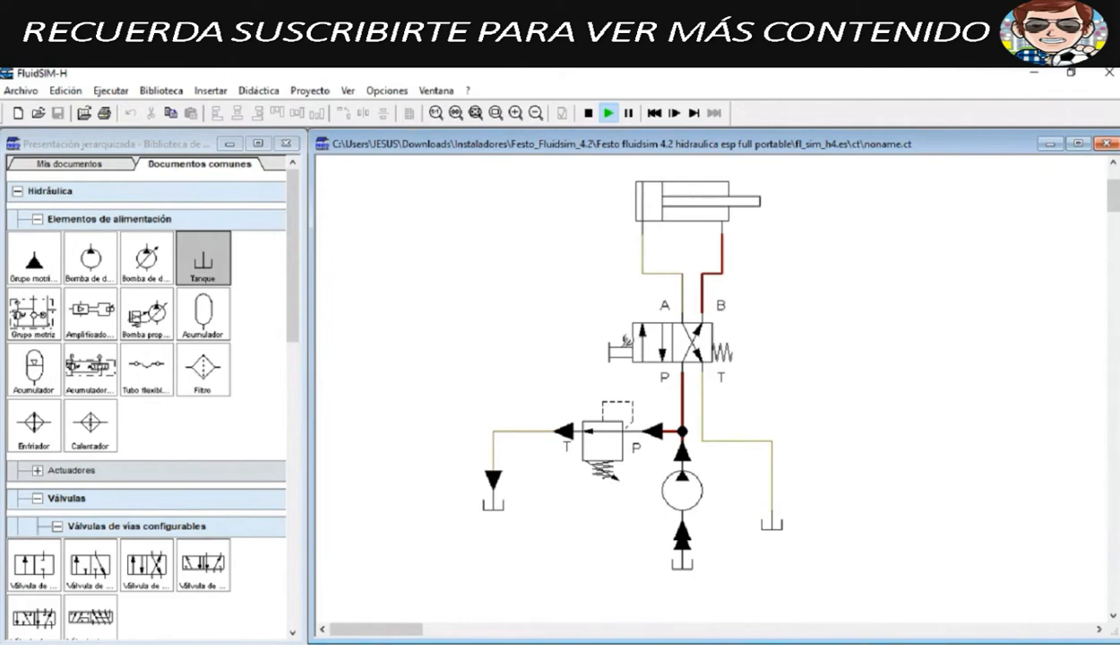
click(588, 112)
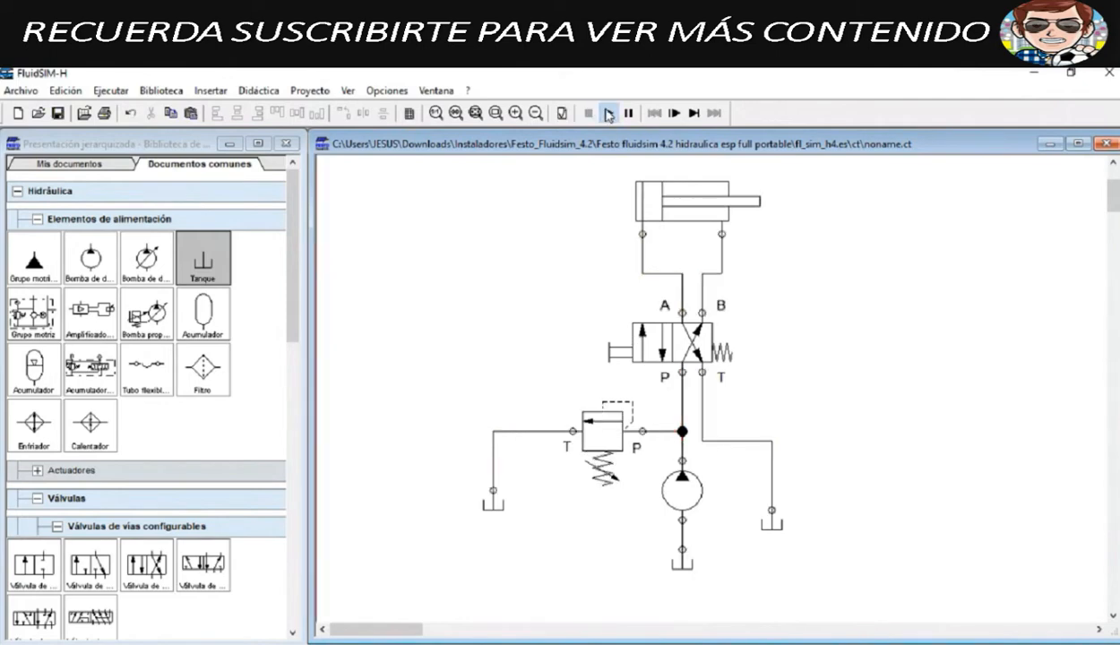
Step: Run the simulation again to observe the flow through the relief valve while actuating the directional valve, and stop it
click(609, 113)
click(615, 350)
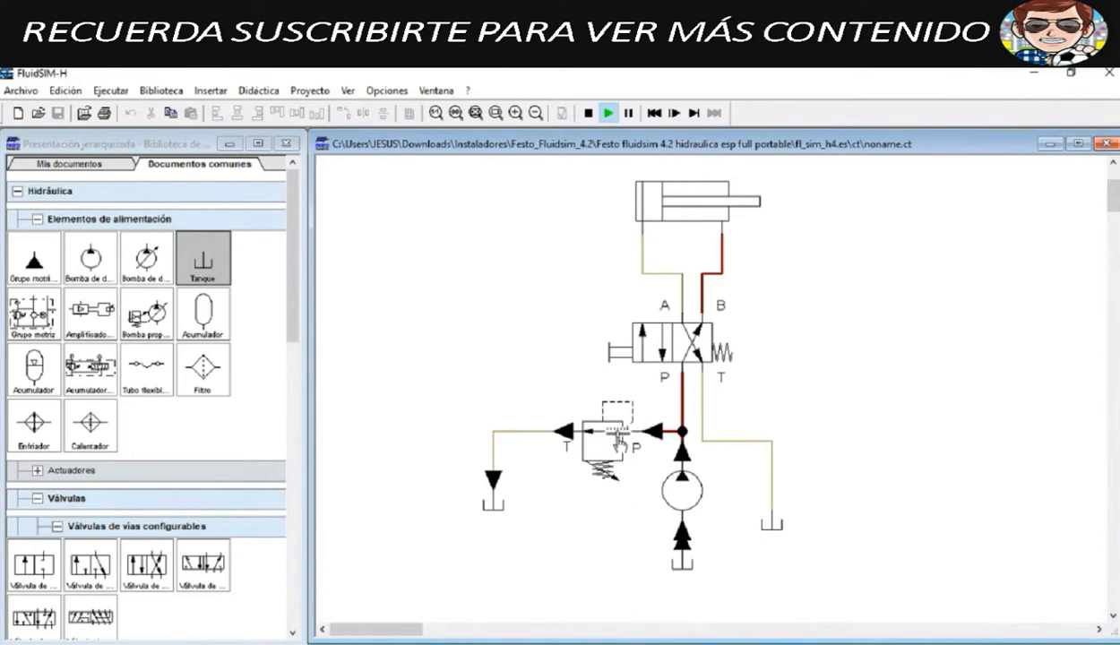
click(613, 113)
click(612, 348)
click(589, 114)
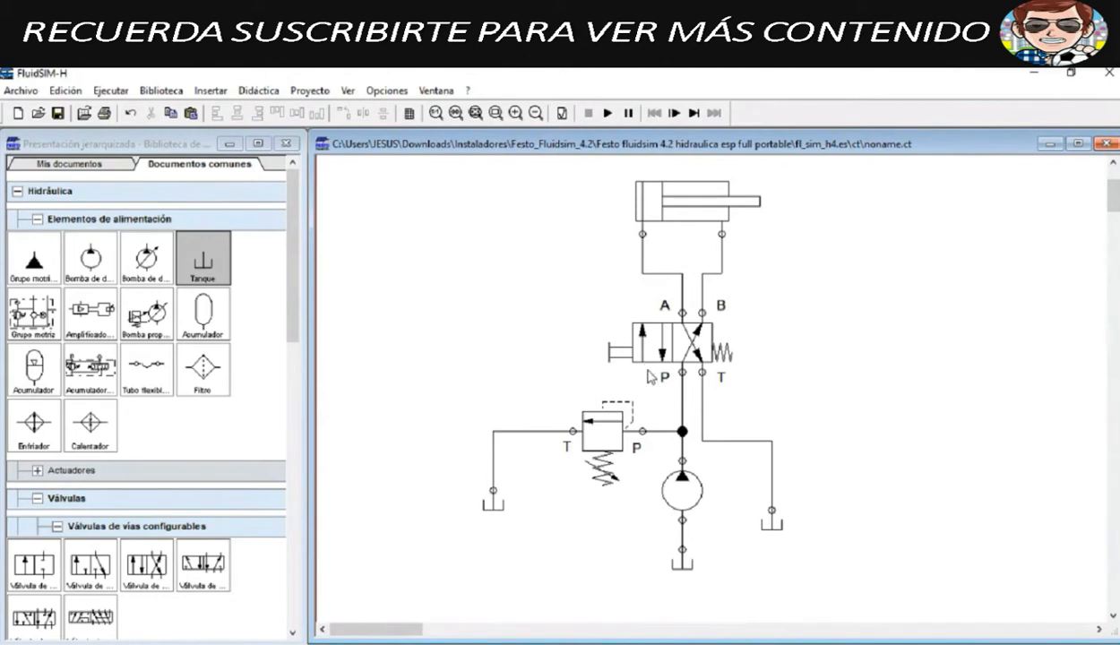
Step: Examine the pressure relief valve and its junction with the pump line, leaving nothing selected
mouse_move(633, 418)
click(682, 433)
drag(557, 398, 631, 504)
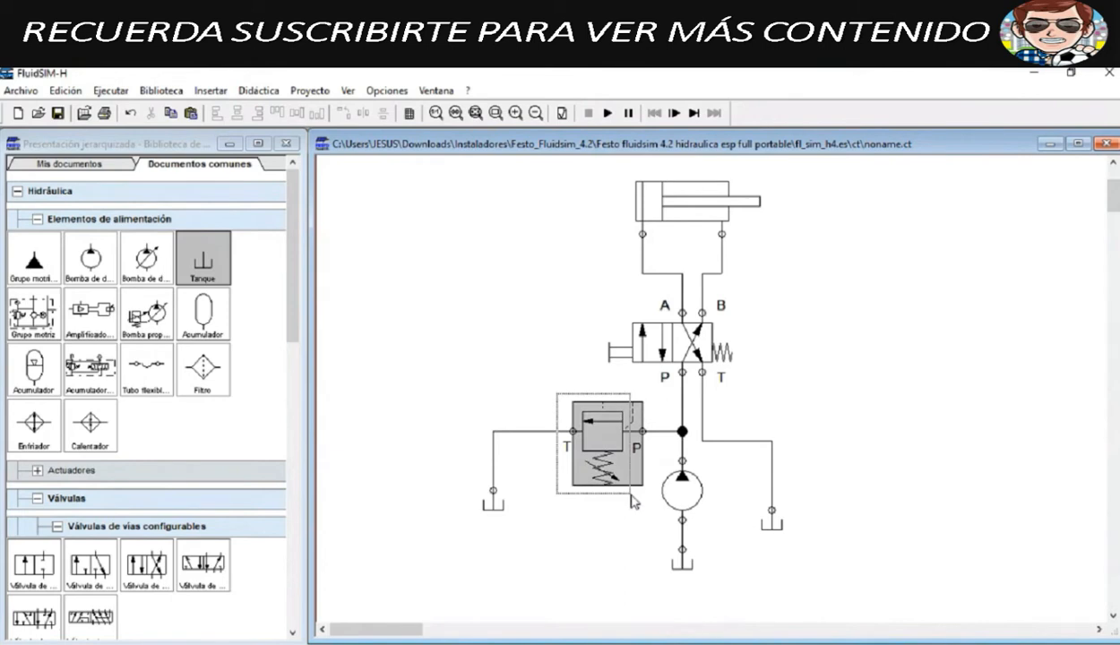
click(959, 327)
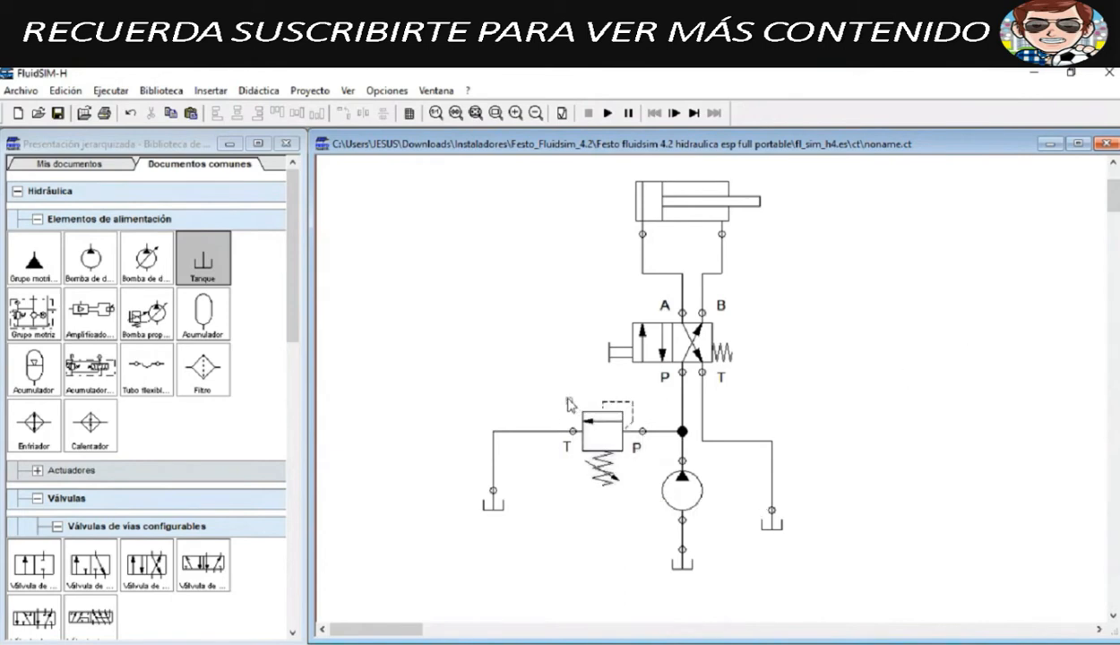
drag(557, 394, 652, 506)
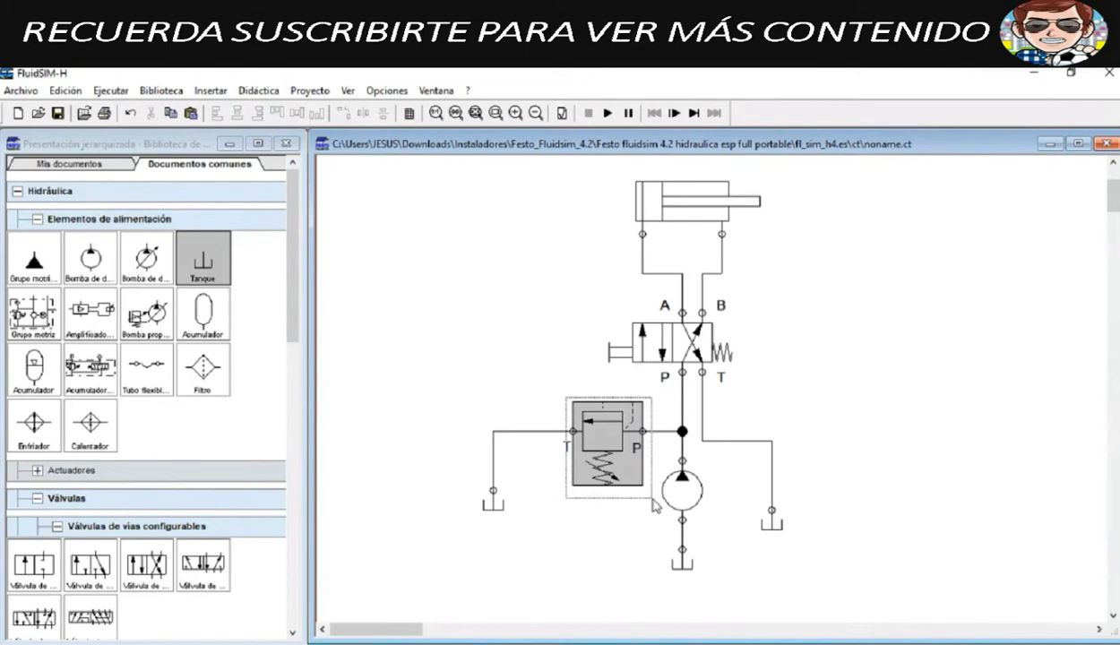
drag(655, 506, 654, 507)
click(509, 309)
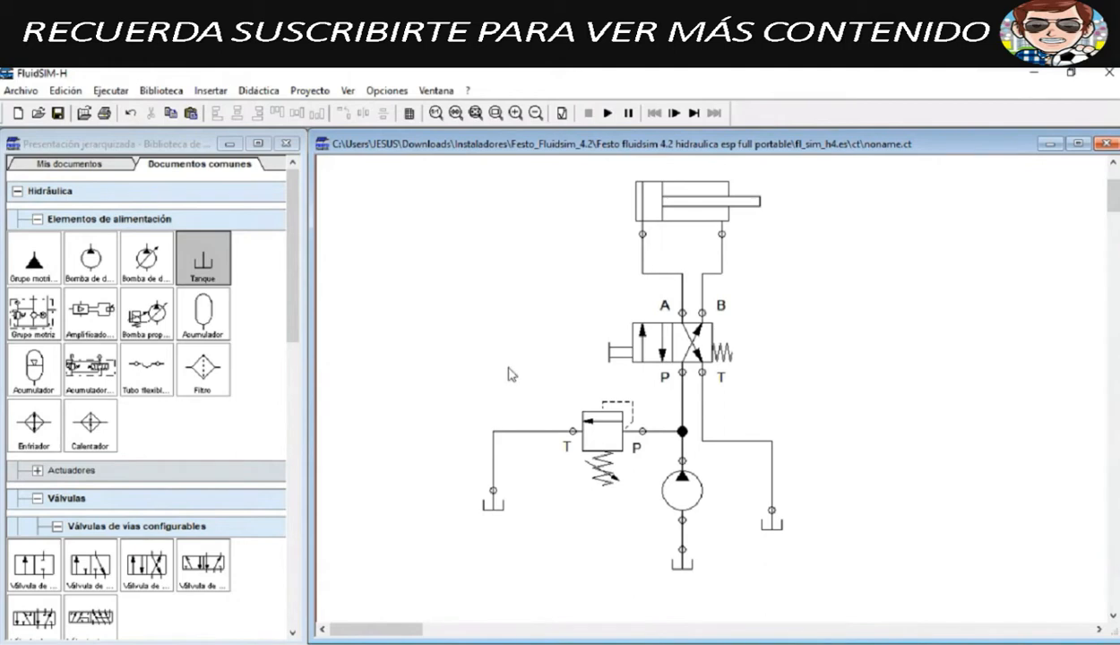
Step: Open the double-acting cylinder's configuration and review its general settings and its parameters
scroll(744, 291, down, 1)
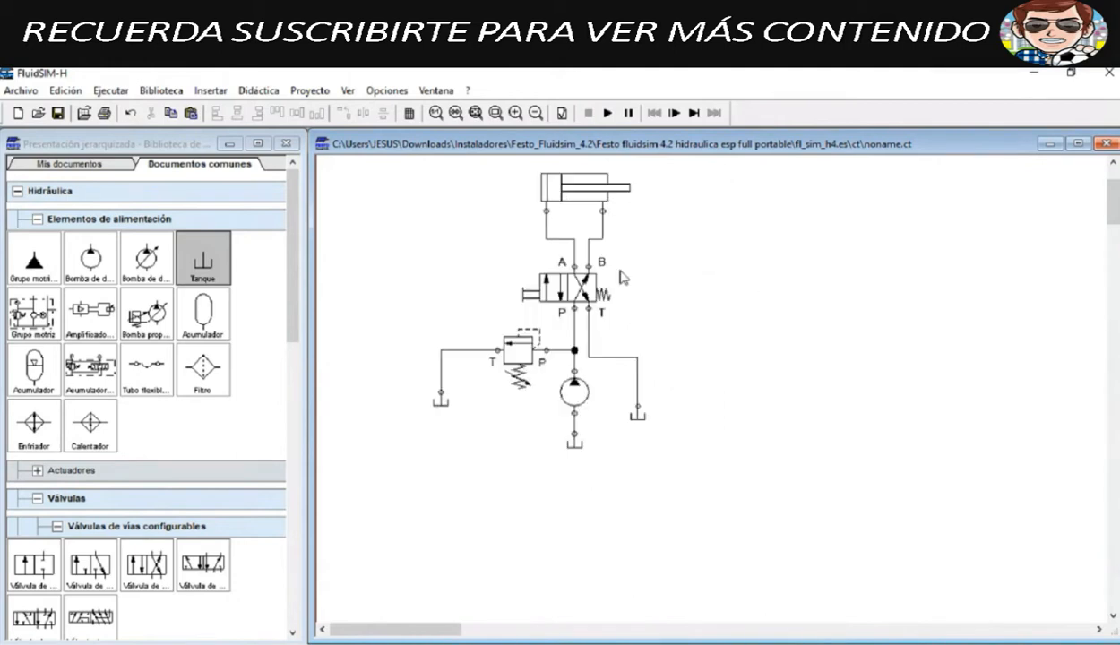
scroll(678, 331, up, 2)
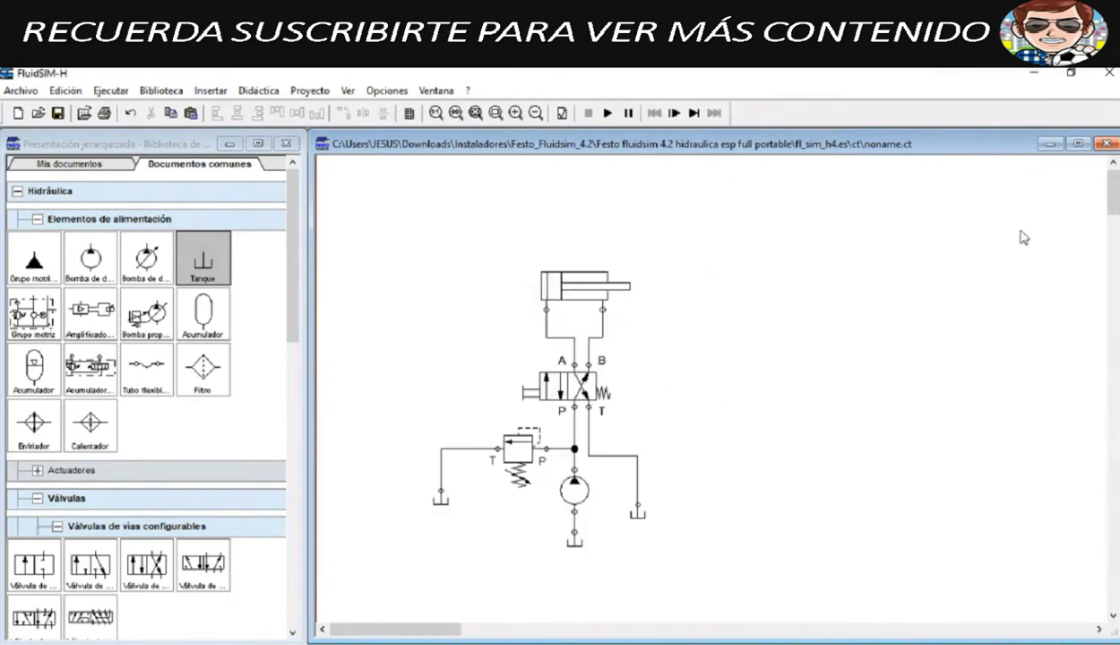
double_click(578, 288)
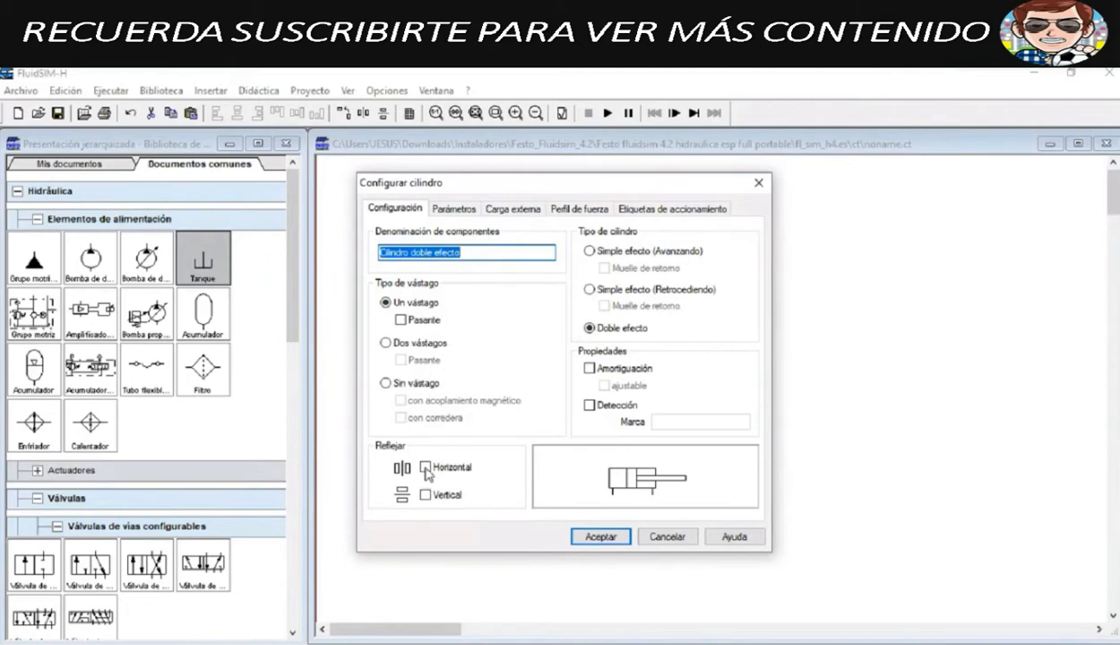
click(462, 218)
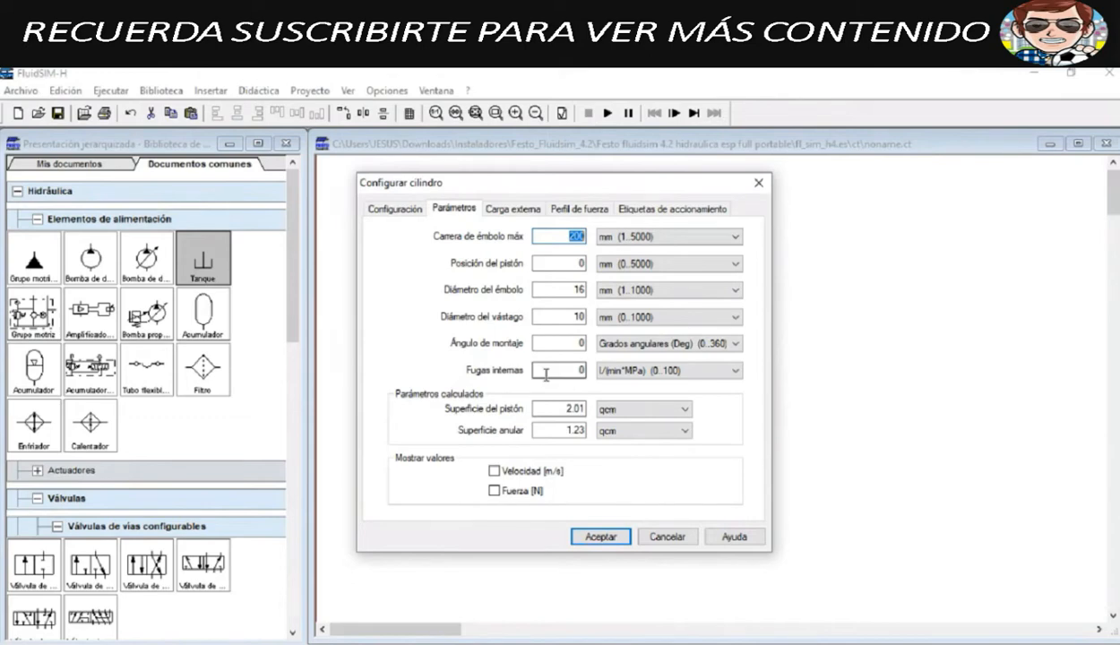
Step: Review the cylinder's external load settings, including the moving-mass units and the material-based and manual friction options
click(514, 209)
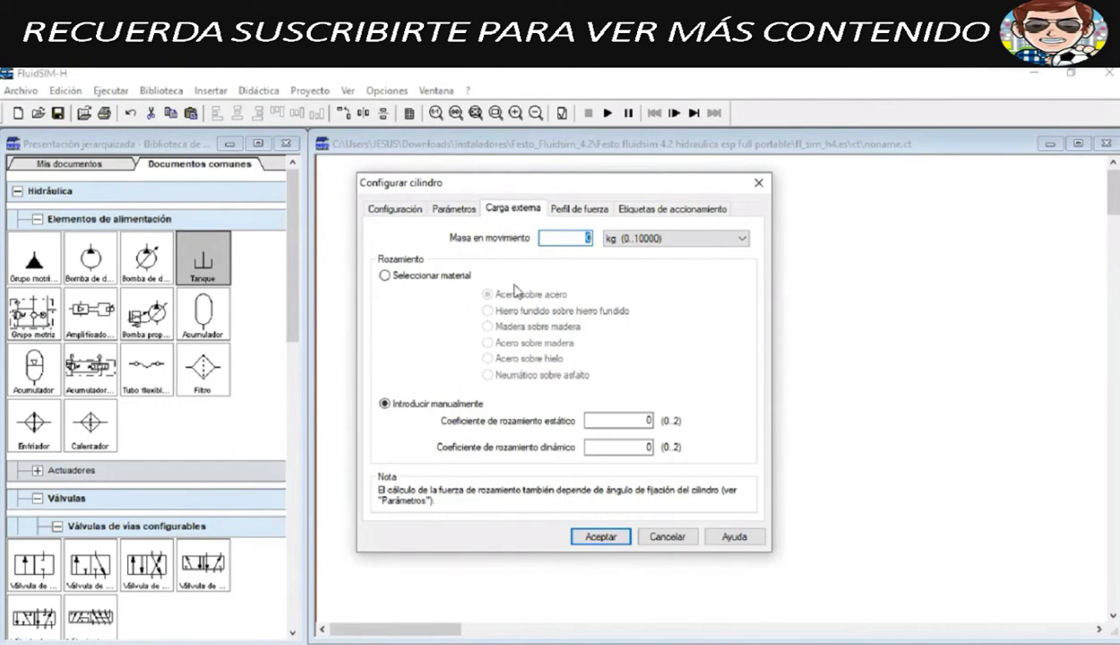
click(681, 238)
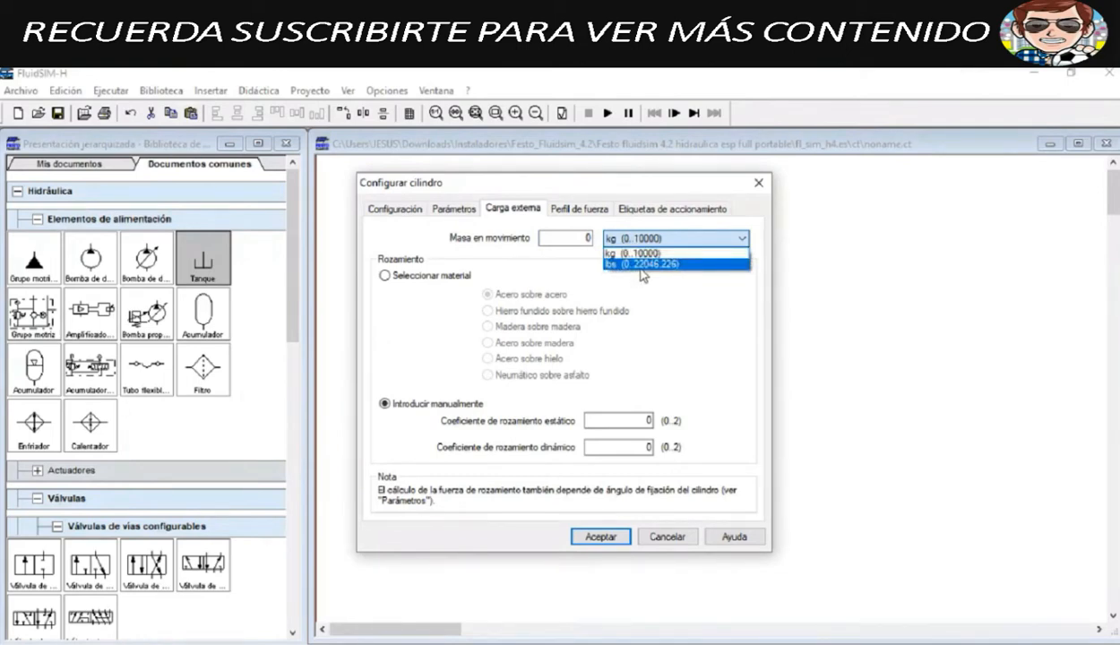
click(701, 318)
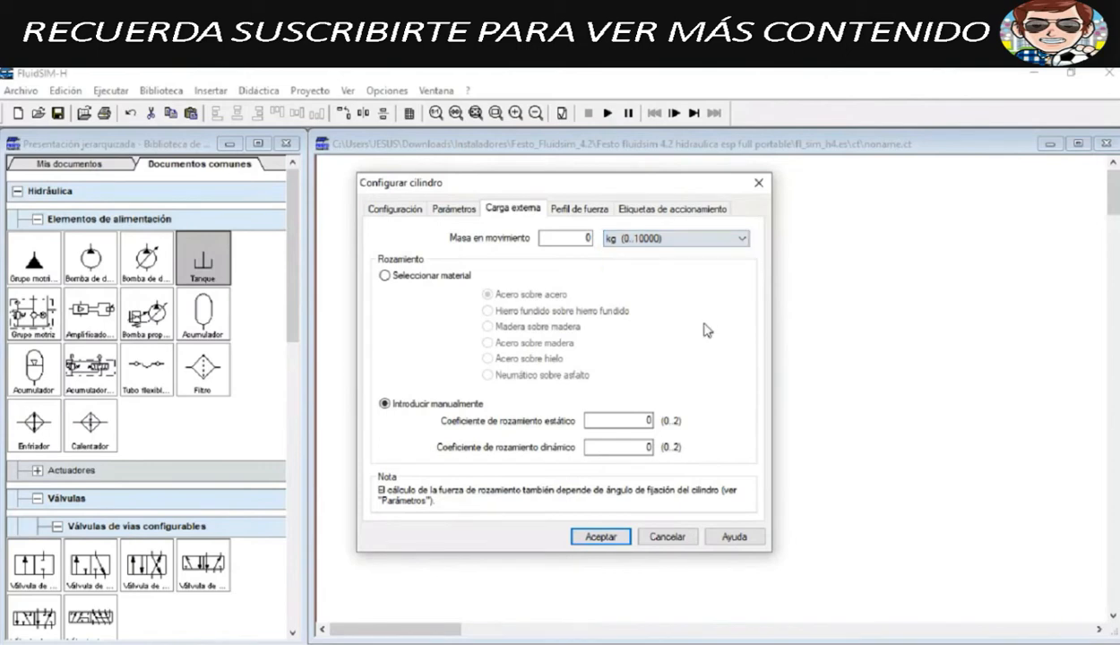
click(565, 239)
click(638, 239)
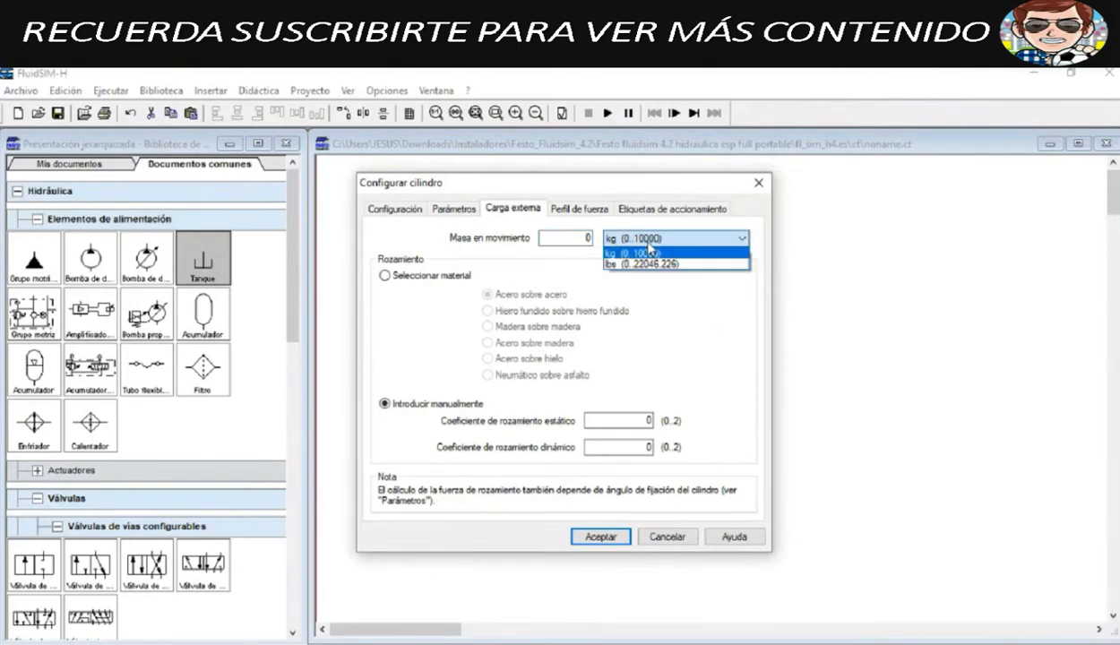
click(636, 249)
click(566, 238)
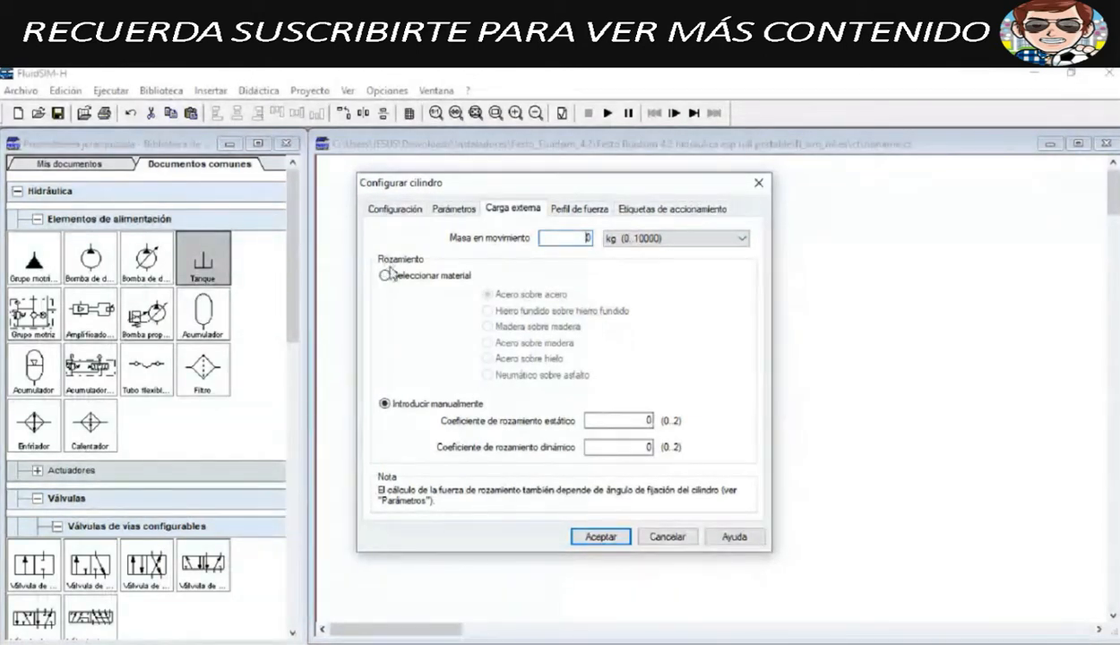
click(385, 277)
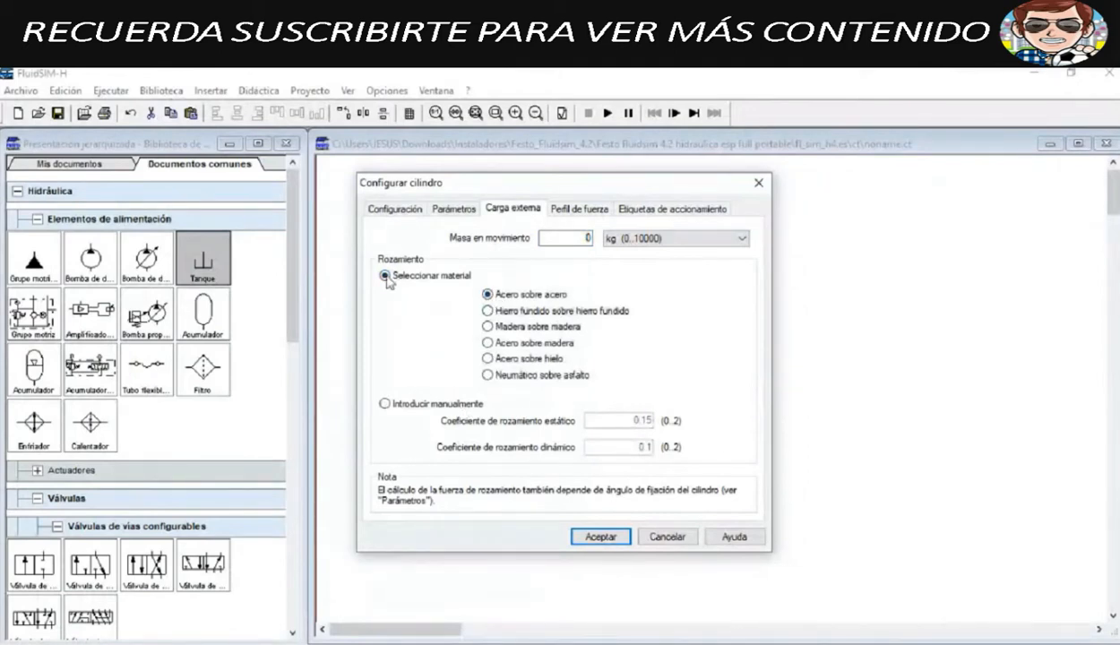
click(385, 405)
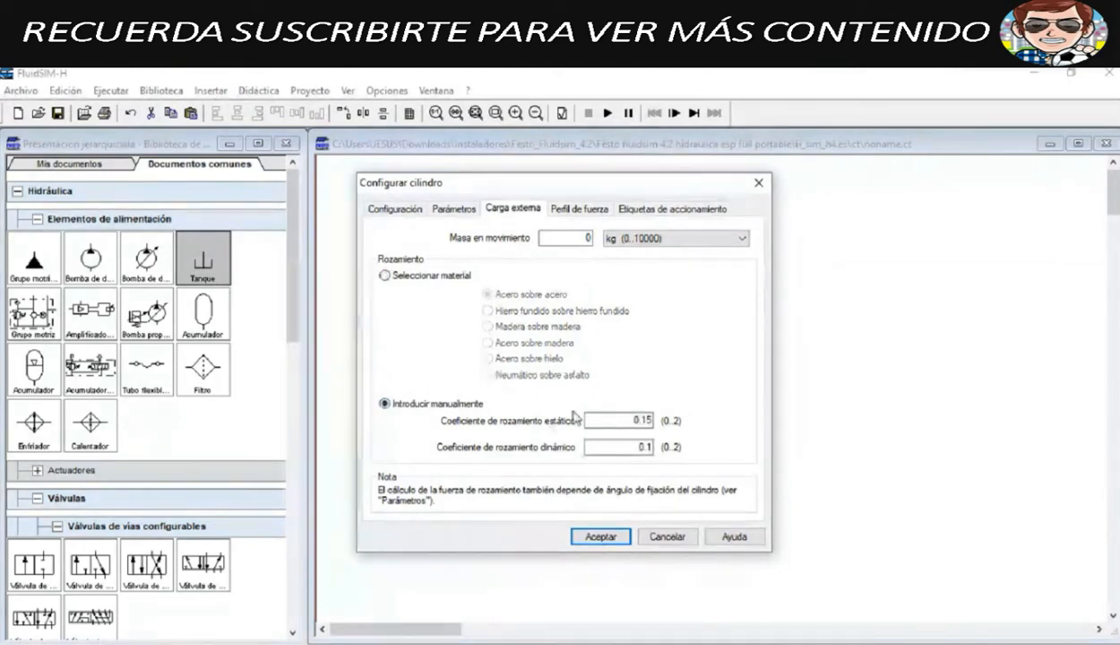
Step: Review the cylinder's force profile and actuation labels, and close its configuration without applying changes
click(579, 209)
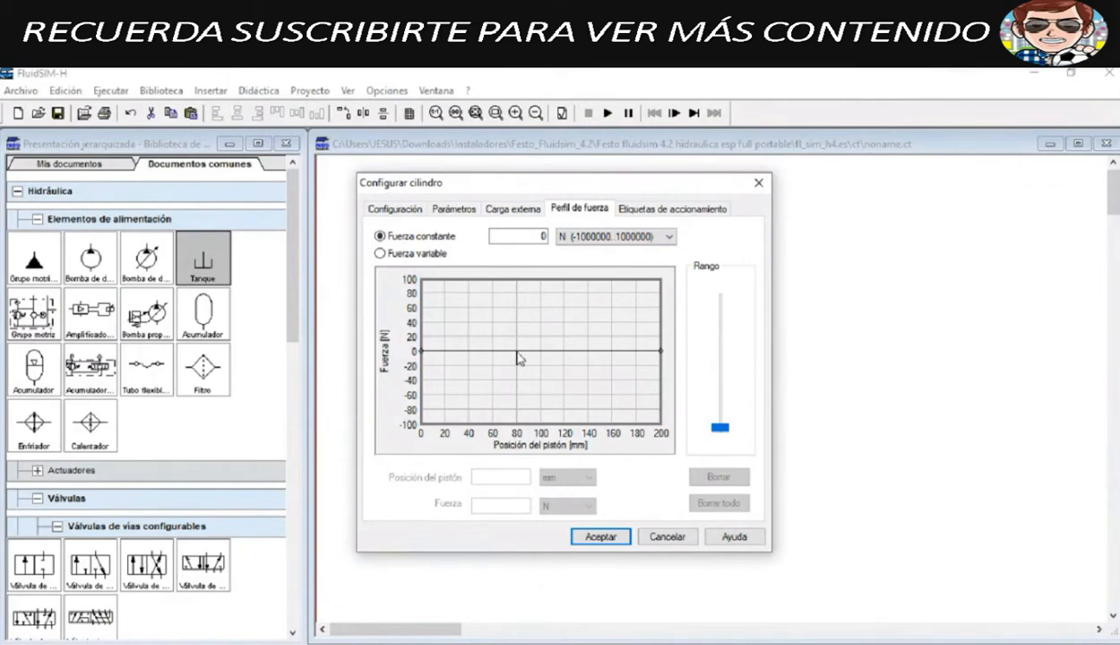
click(637, 212)
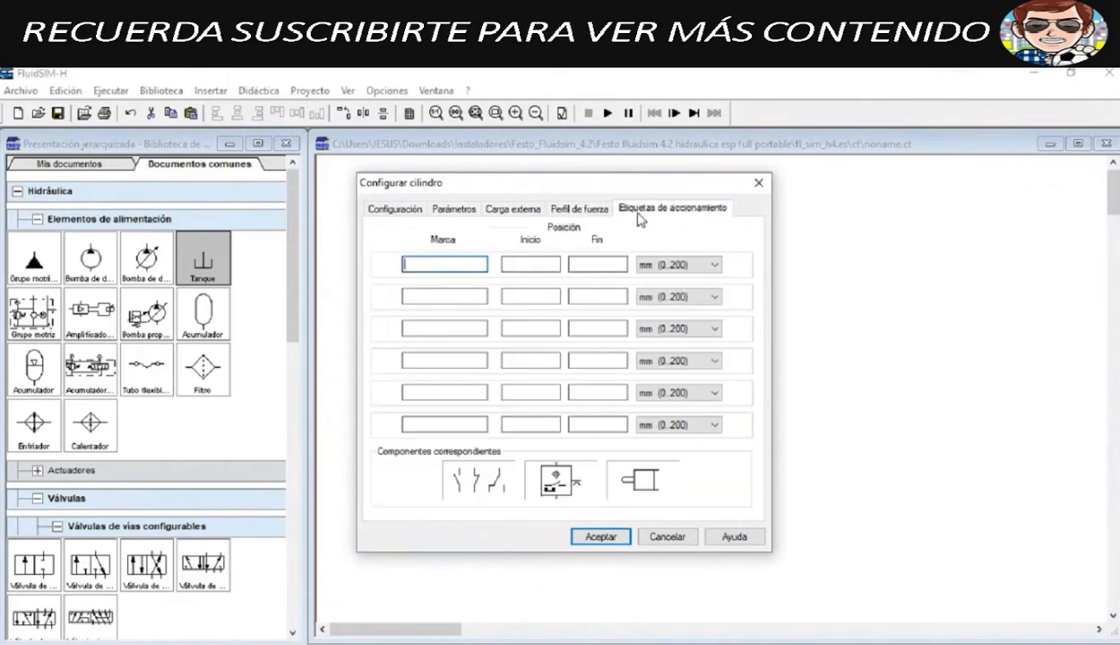
click(554, 425)
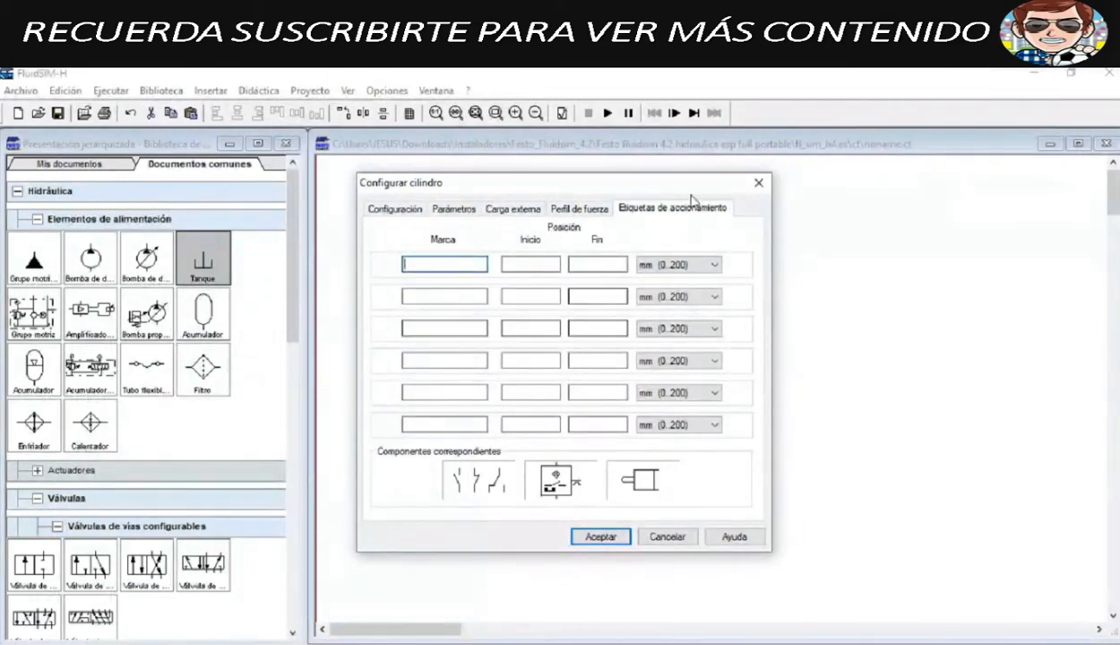
click(755, 186)
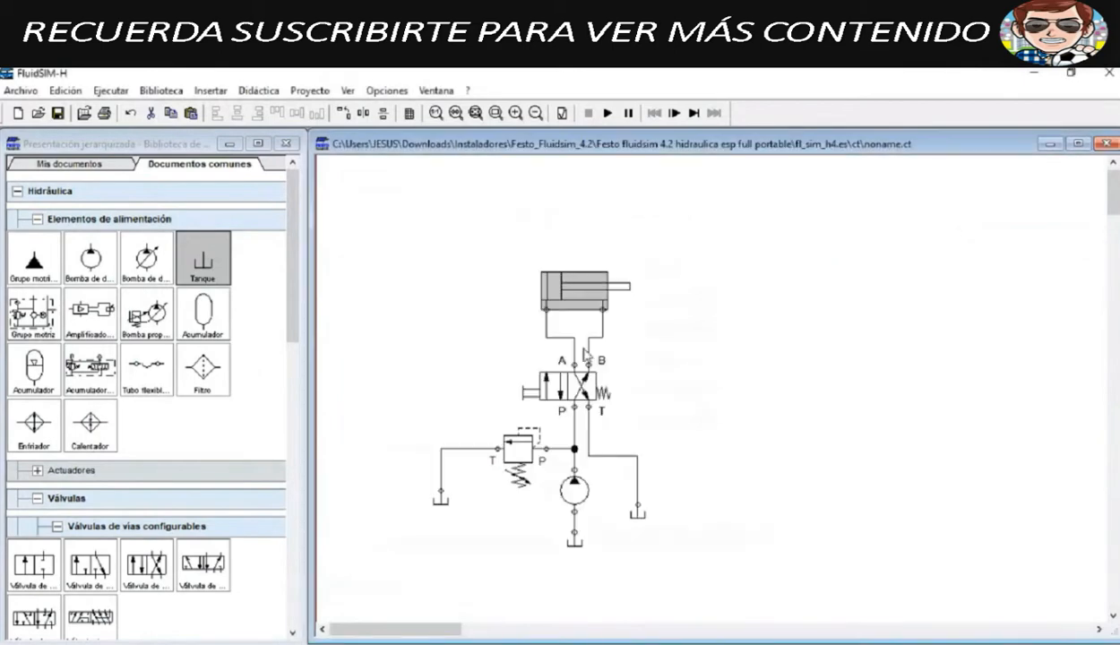
Step: Review the 4/n-way valve's actuation, body and hydraulic resistance settings, and accept them as they are
click(571, 382)
double_click(573, 384)
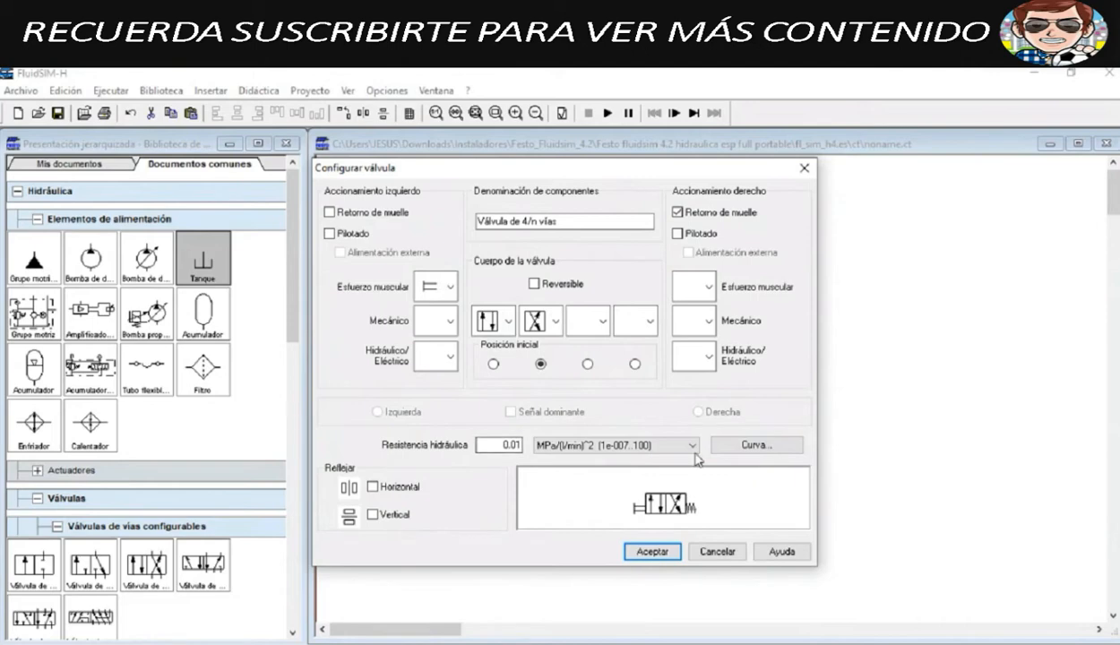
click(661, 554)
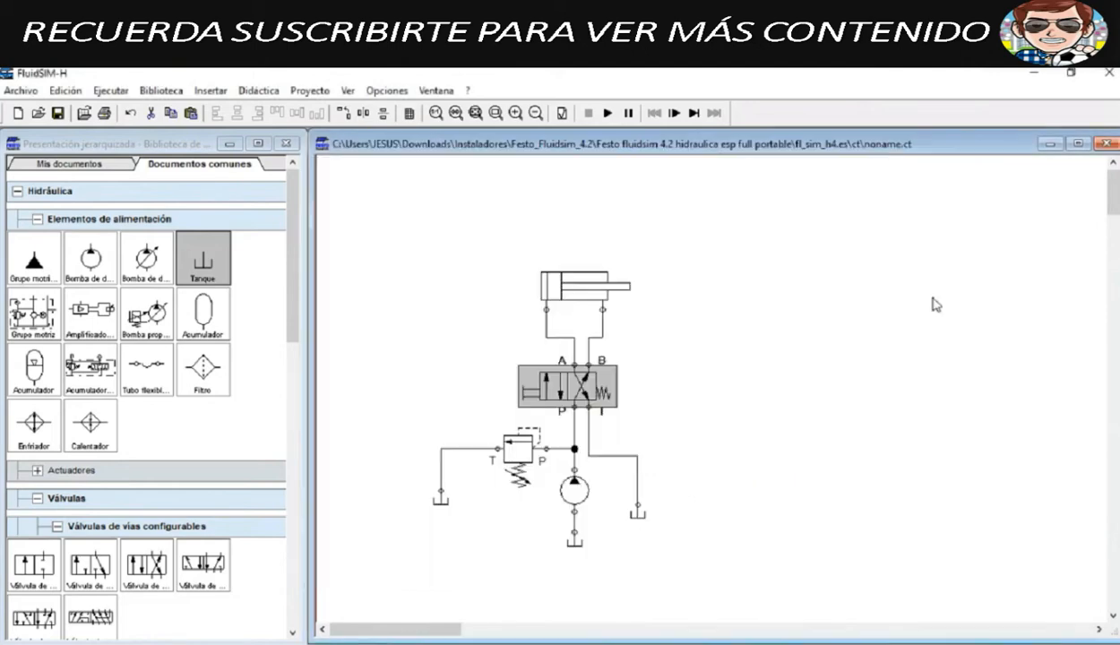
Step: Open the constant displacement pump's configuration and review its revolution and displacement settings and their unit options
double_click(575, 503)
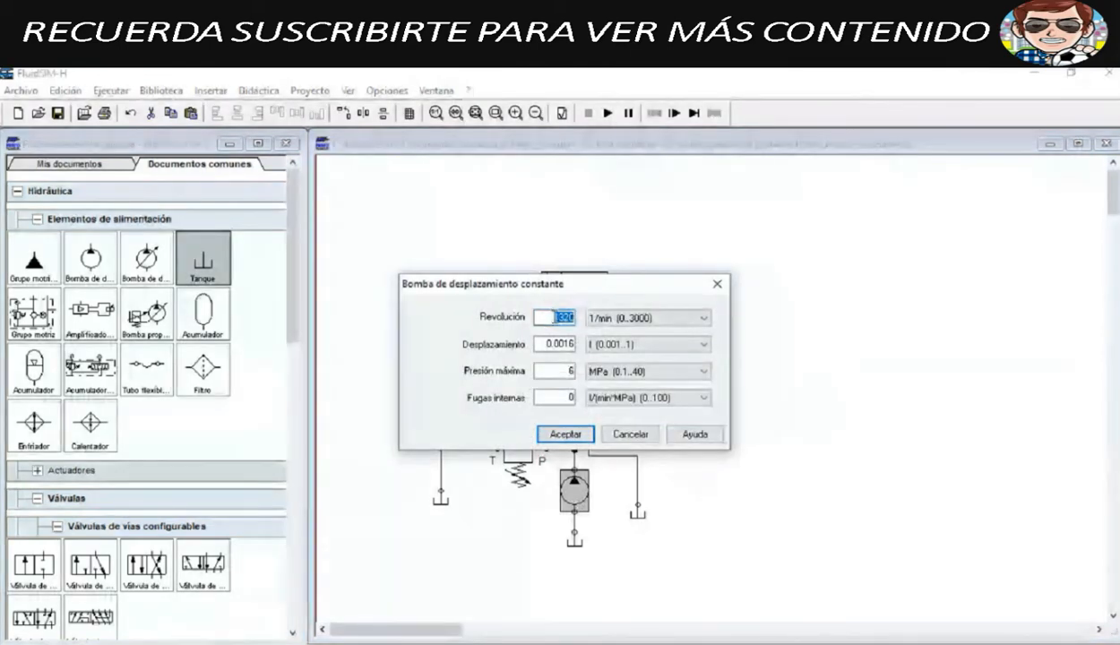
click(547, 345)
click(618, 319)
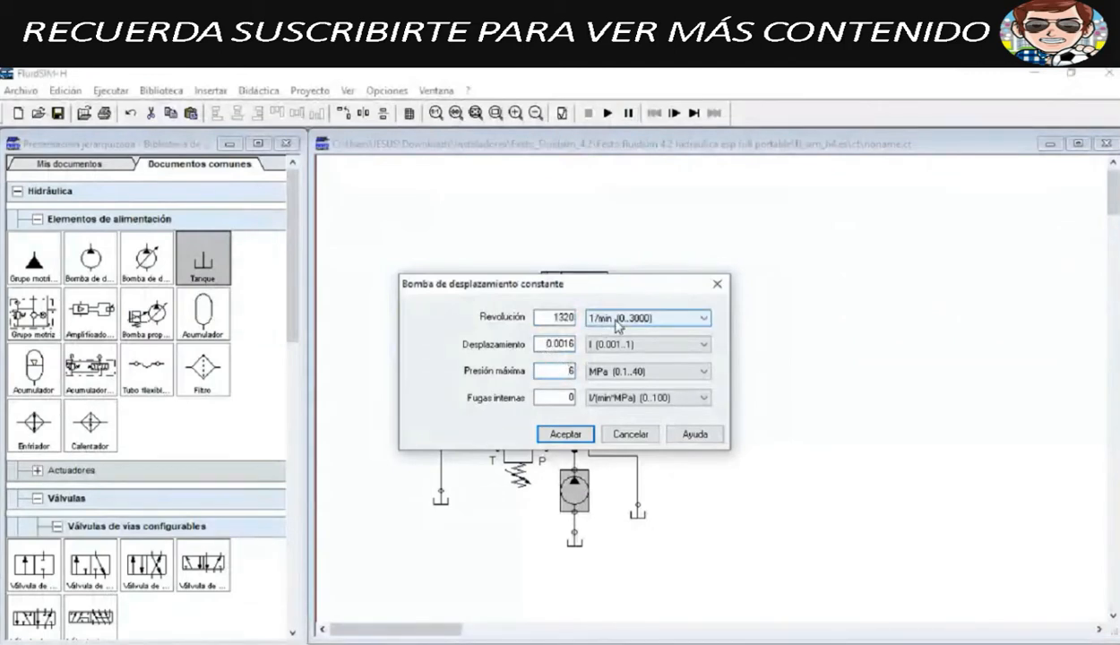
click(639, 318)
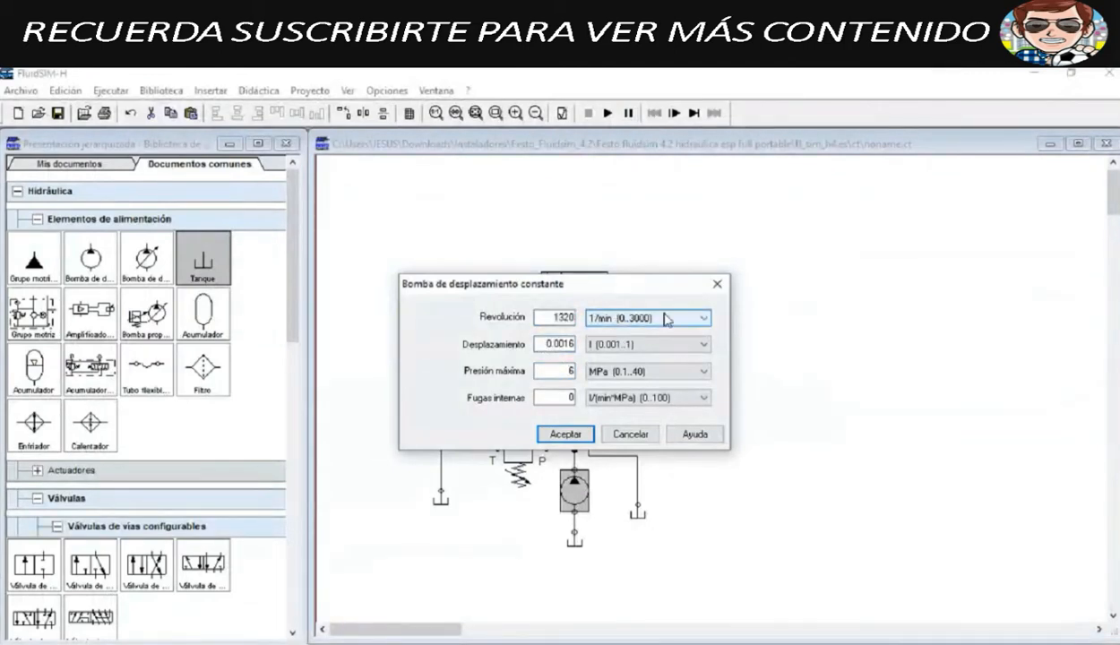
click(645, 348)
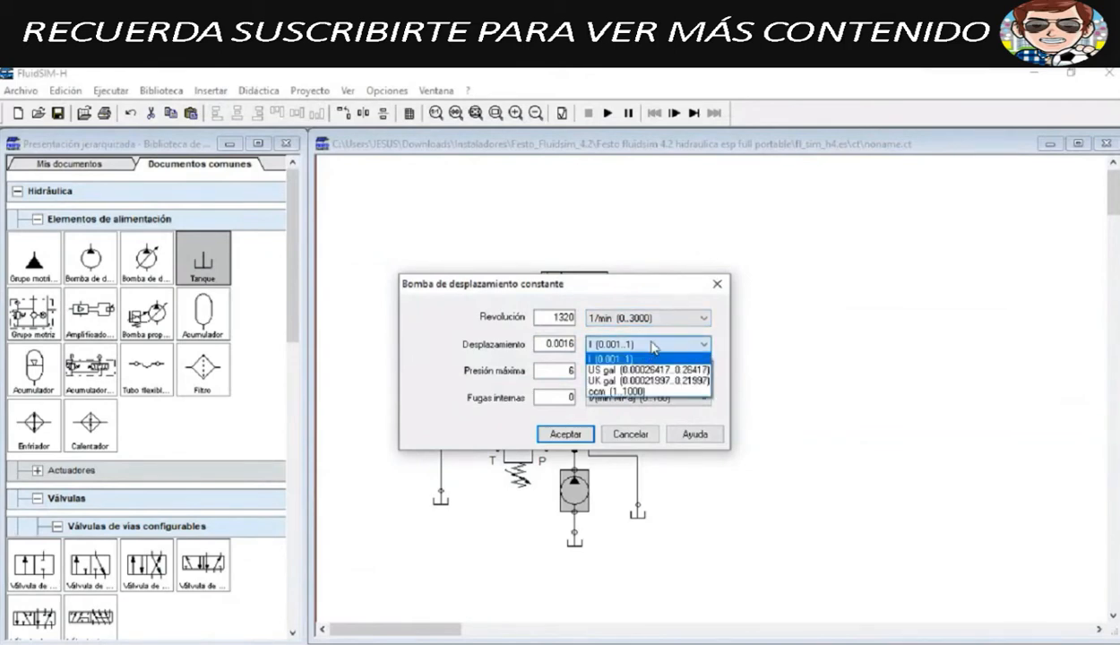
click(653, 348)
click(654, 349)
click(654, 347)
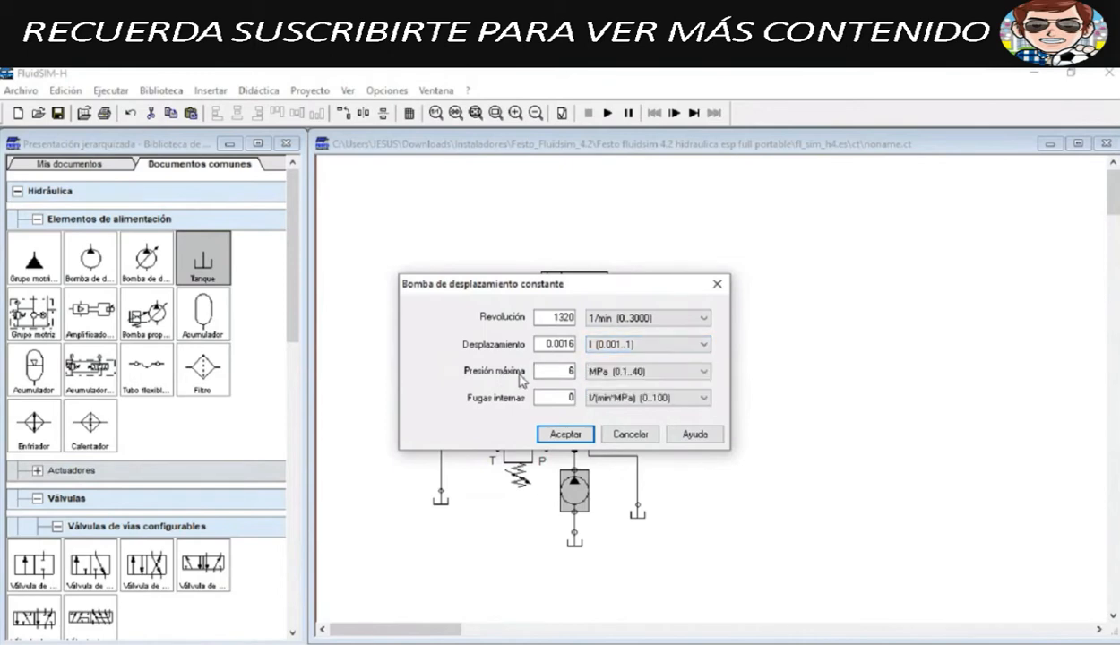
Step: Review the unit options for the pump's maximum pressure and internal leakage, and accept the settings as they are
click(615, 374)
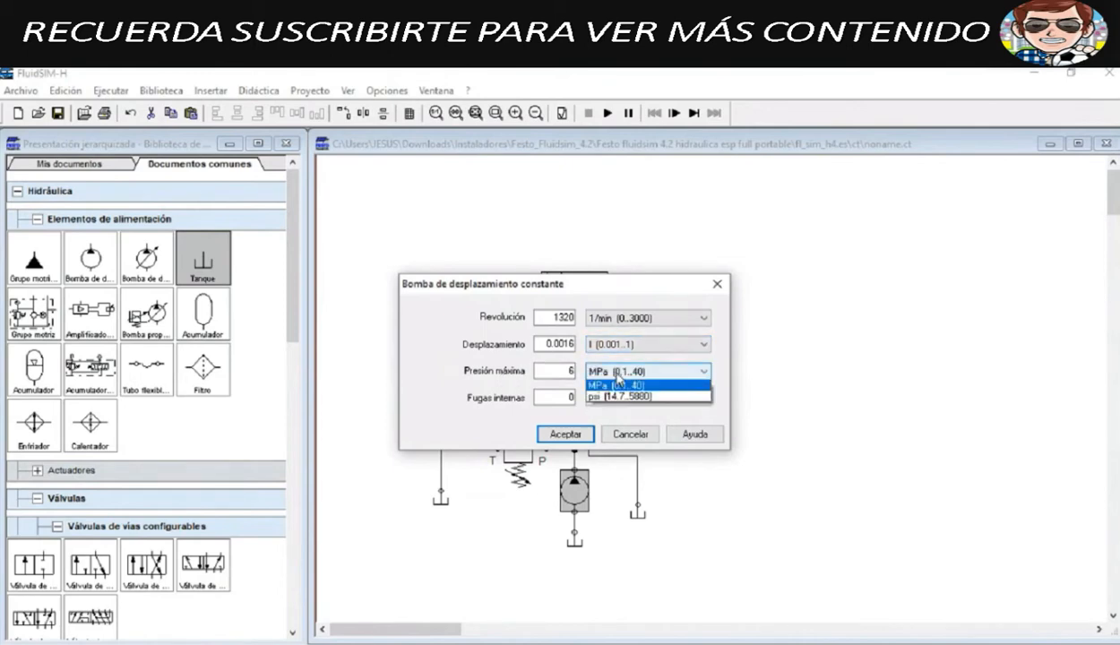
click(616, 372)
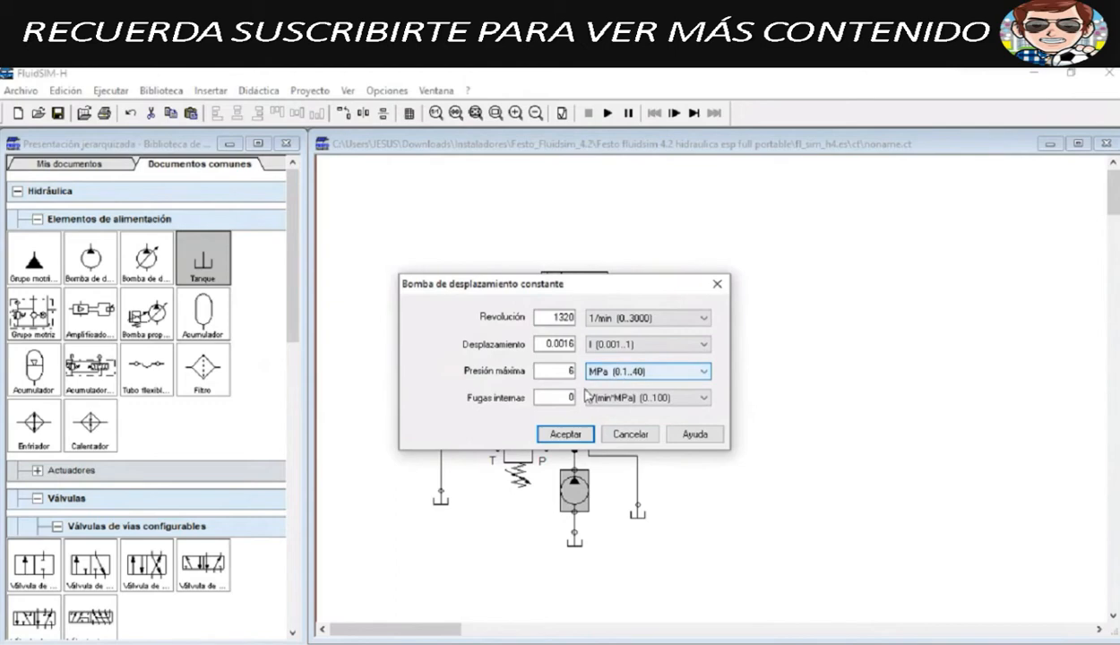
click(641, 401)
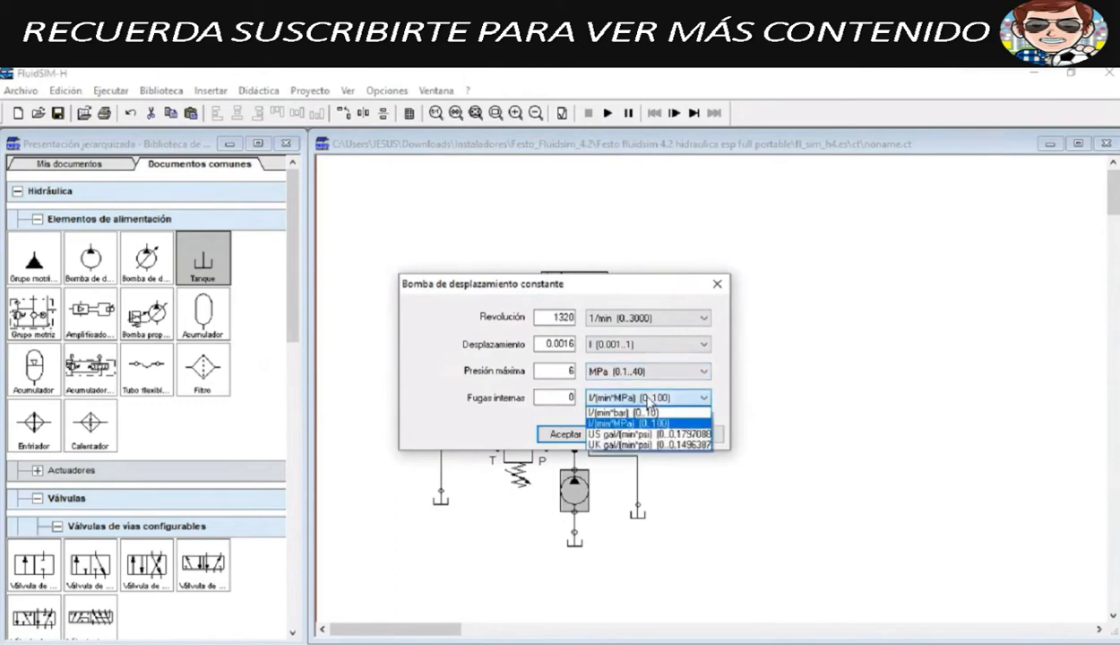
click(648, 401)
click(571, 435)
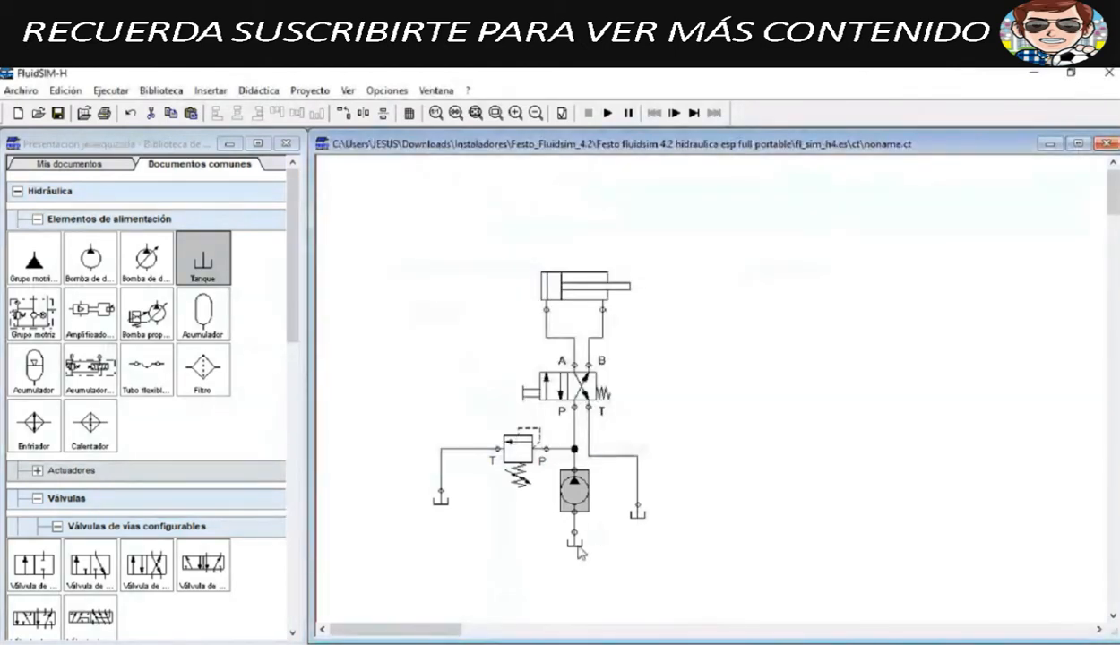
Step: Check the options available for the tank below the pump, including its component description
click(578, 548)
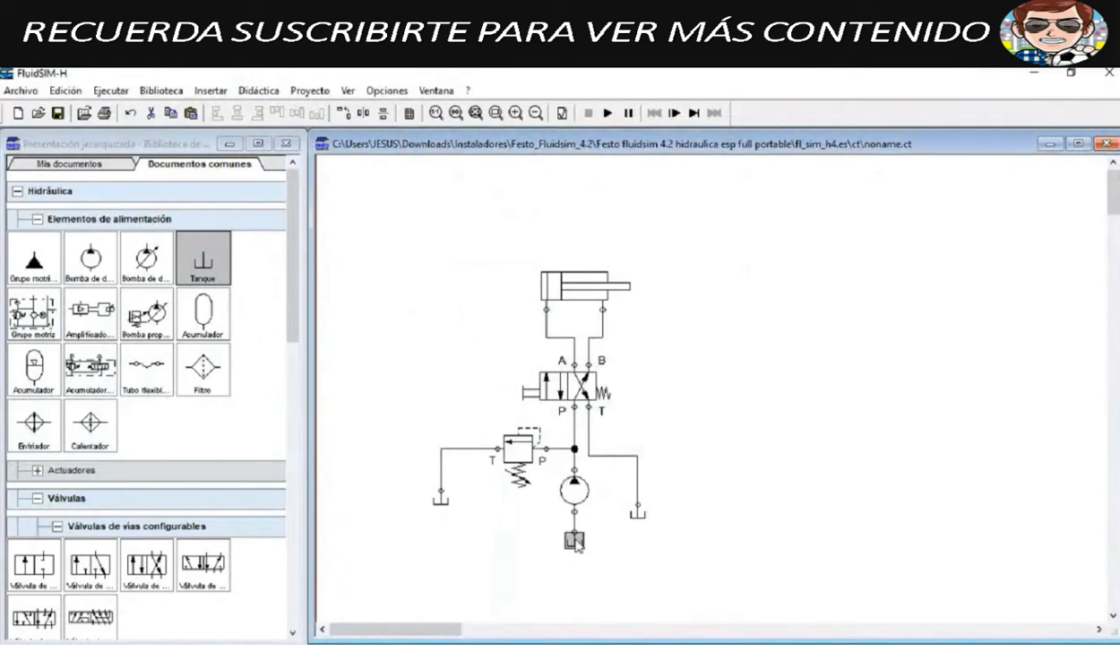
right_click(575, 545)
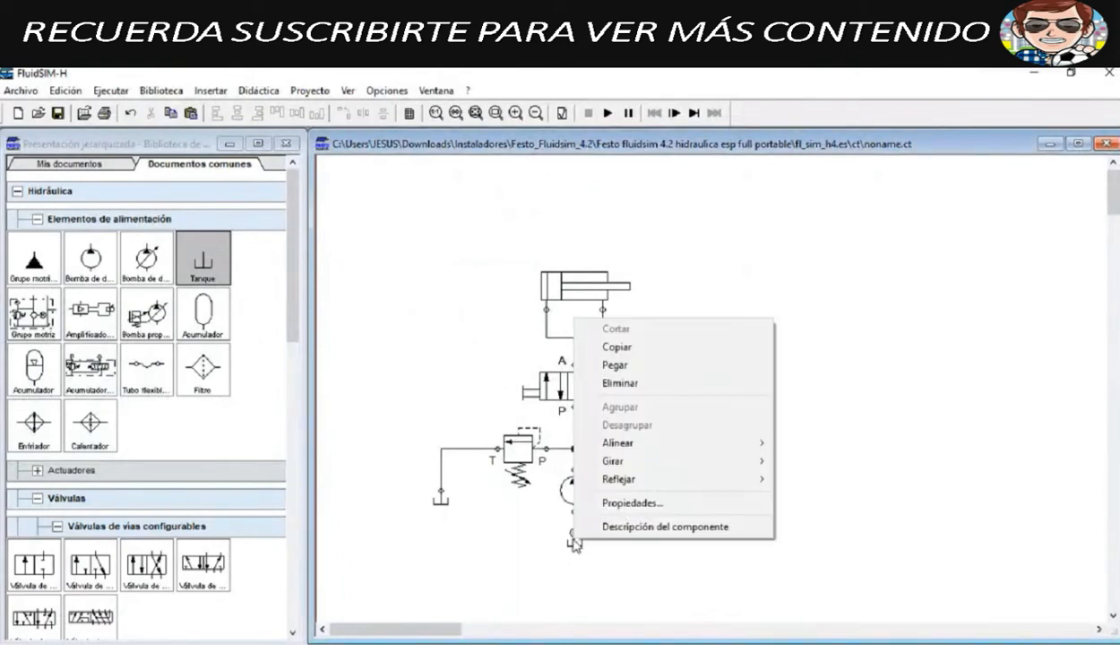
click(482, 414)
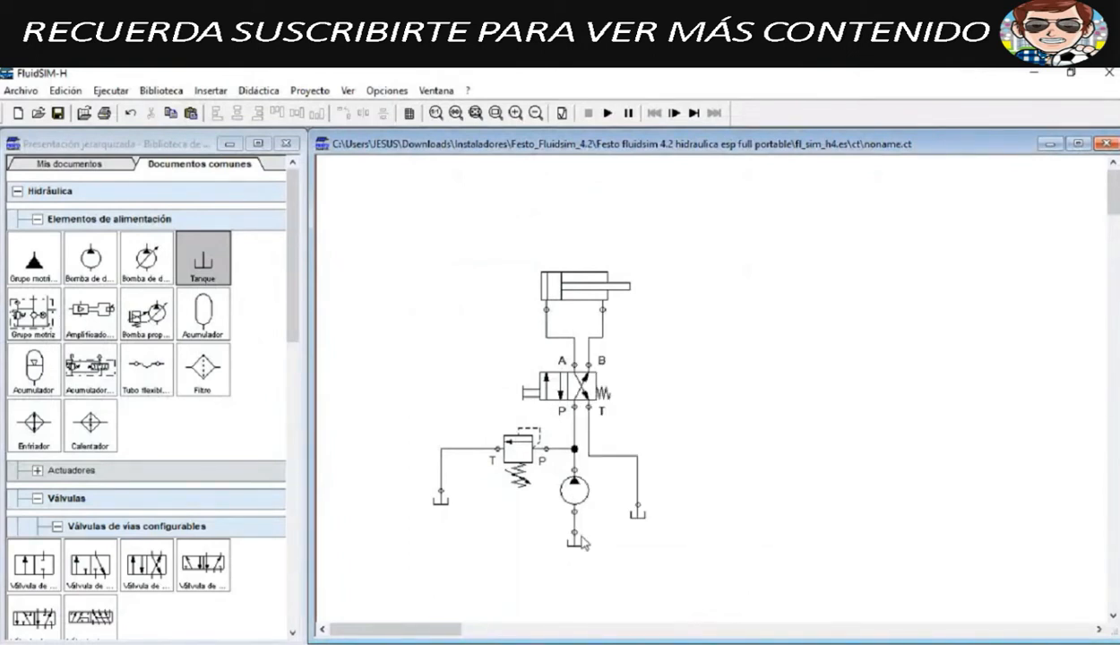
click(576, 539)
right_click(575, 540)
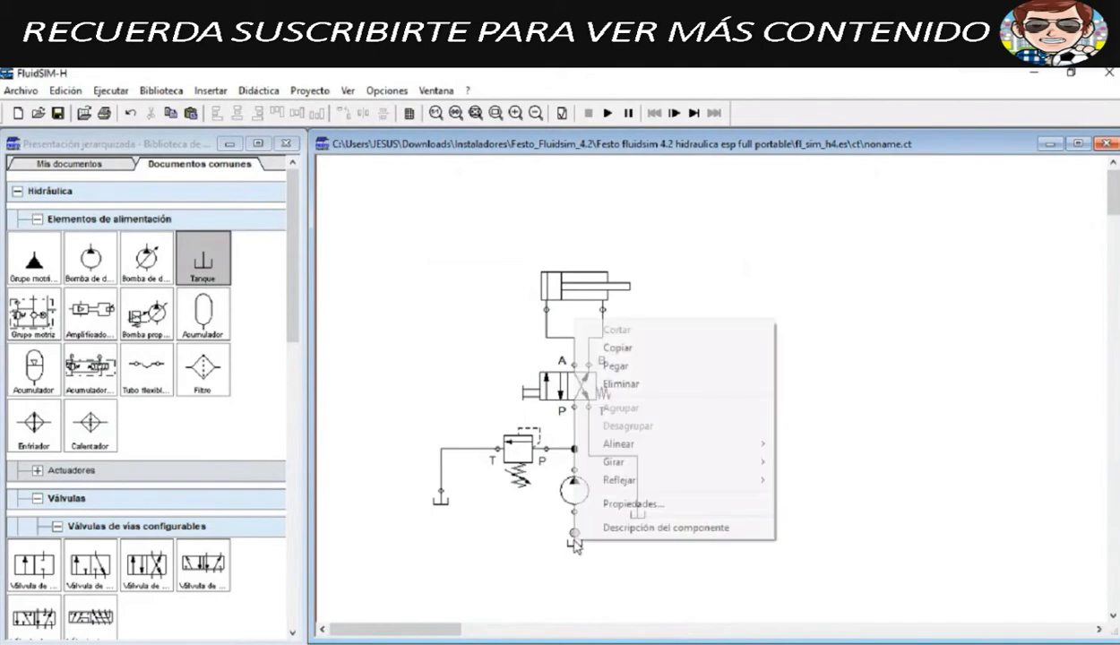
click(615, 530)
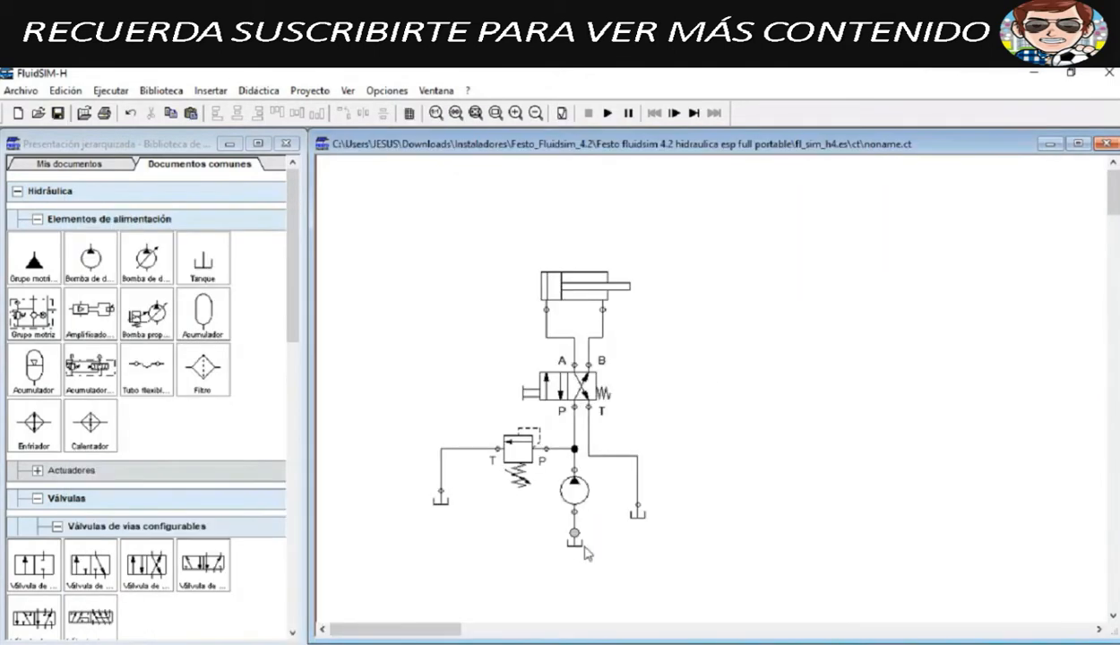
click(574, 543)
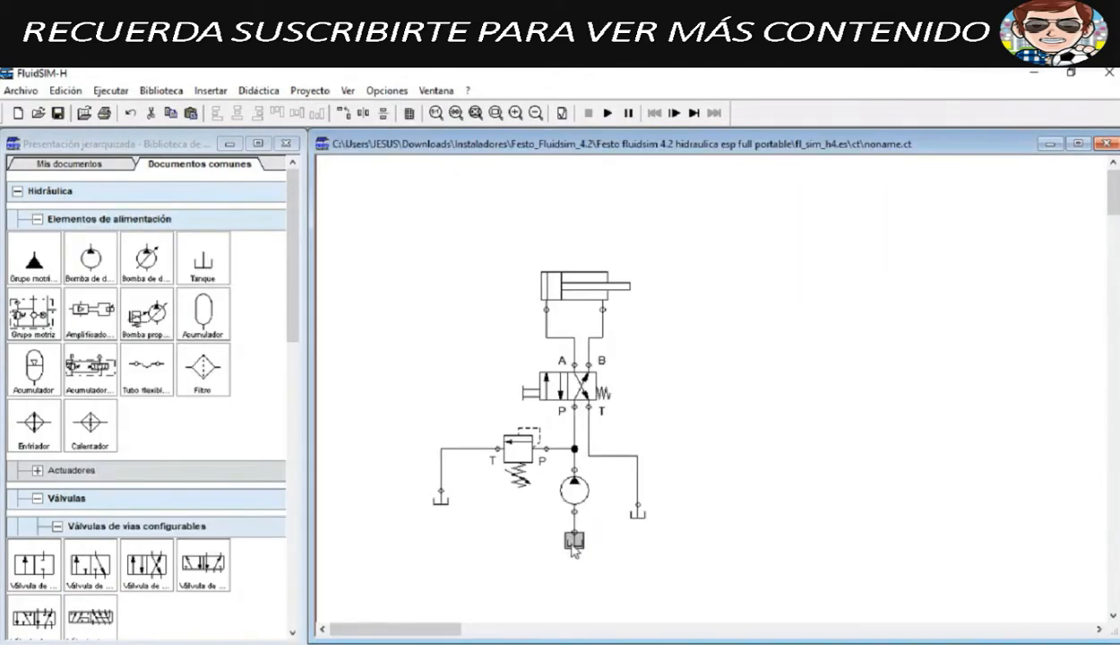
click(421, 531)
Step: Place an accumulator beside the circuit, review its volume and charge settings without applying changes, and delete it
drag(203, 314, 786, 367)
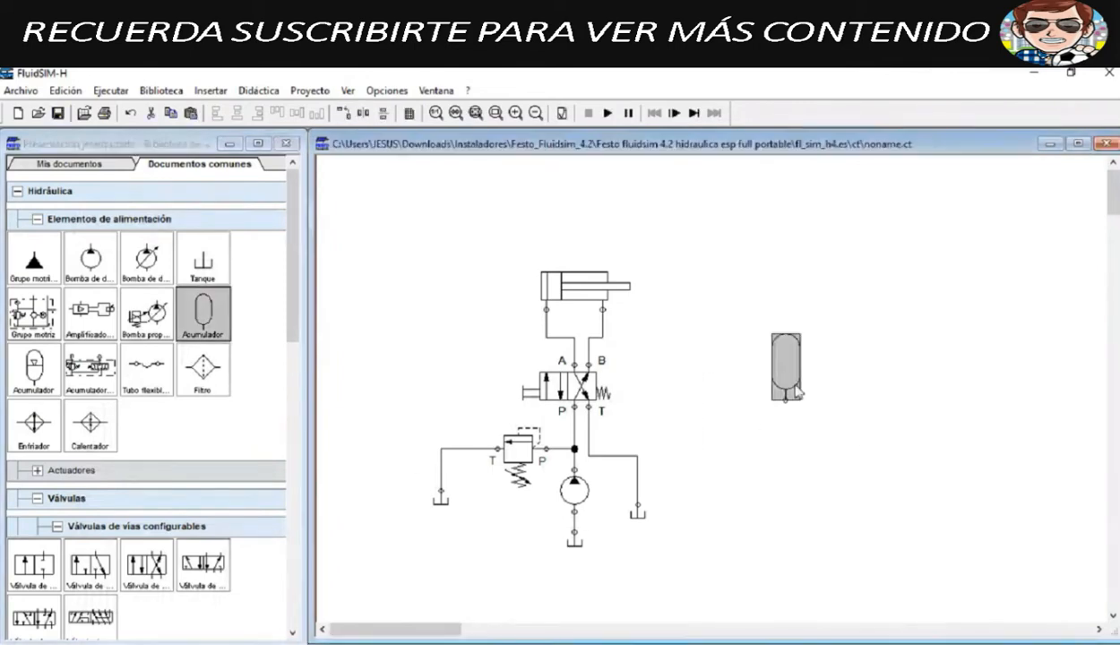
double_click(787, 381)
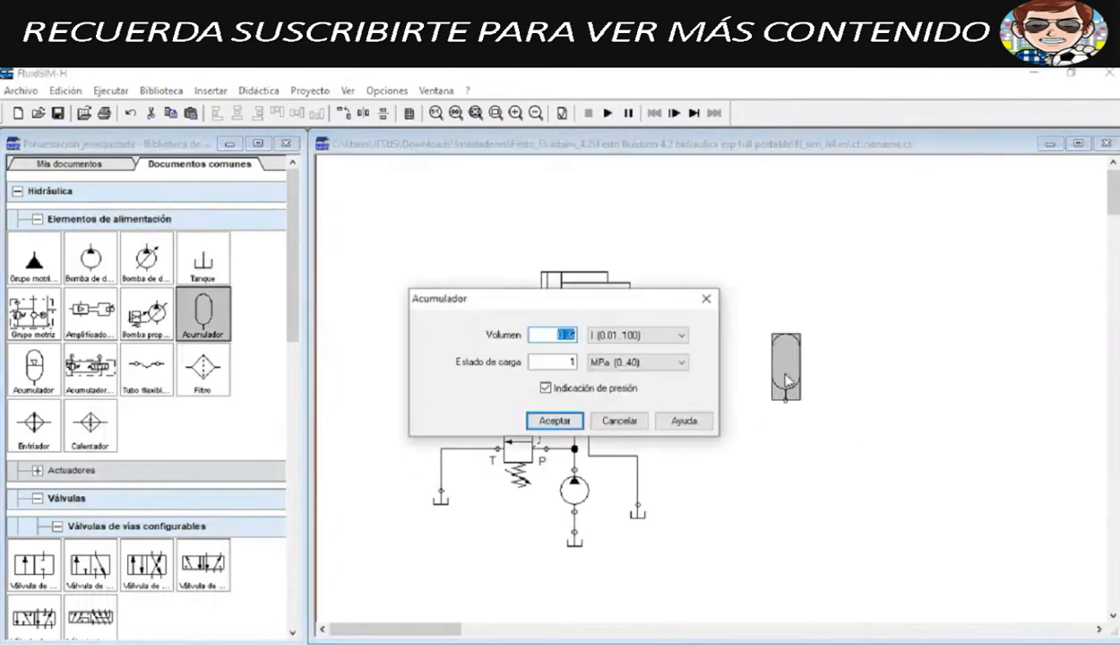
click(706, 298)
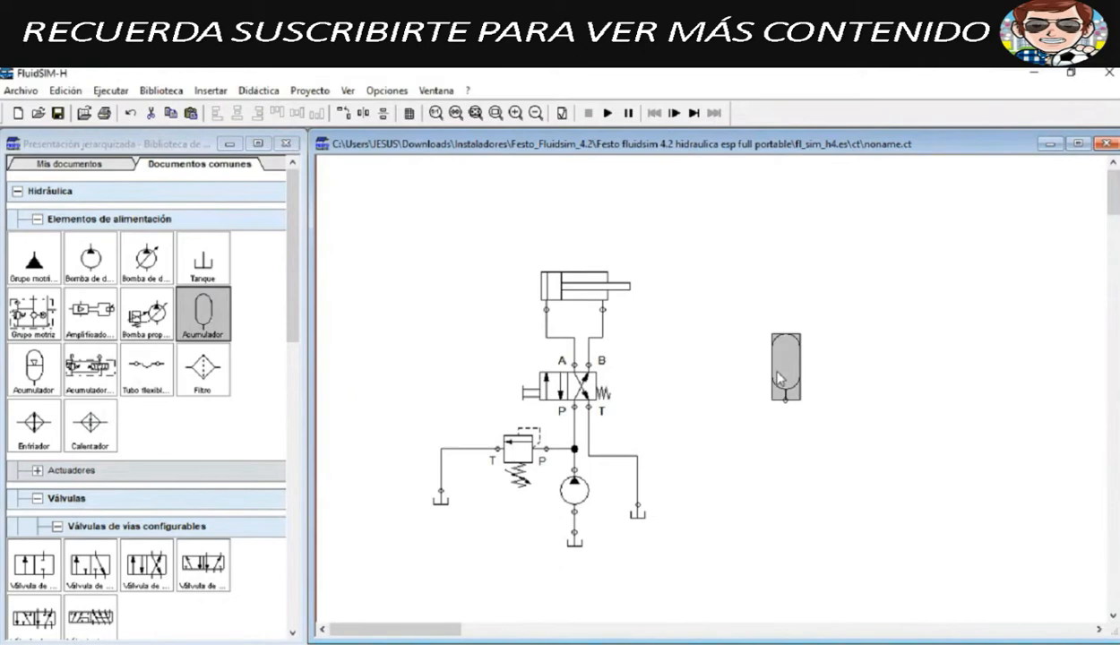
key(Delete)
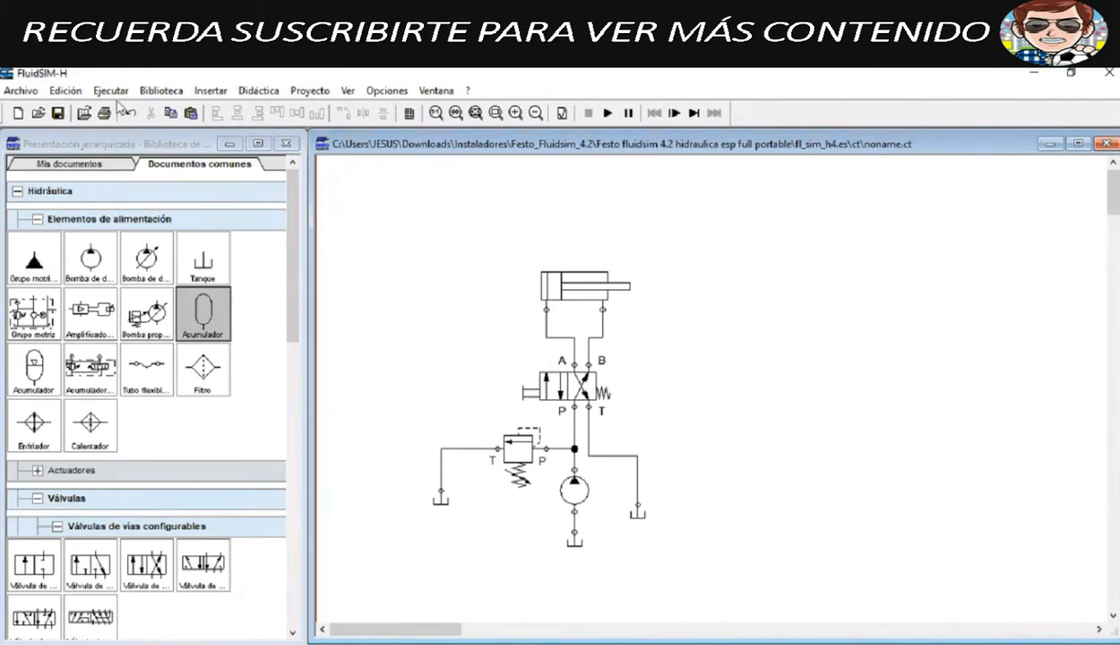
Step: Create a new circuit file and place a configurable 4/n-way valve near the upper middle of the sheet
click(18, 113)
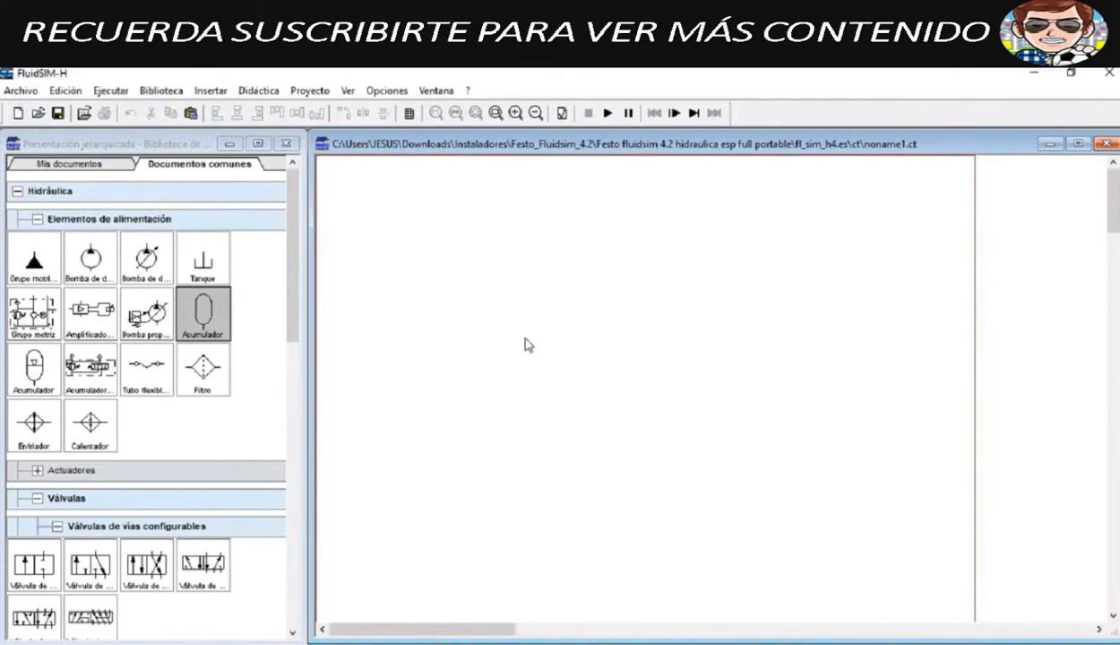
scroll(190, 355, down, 1)
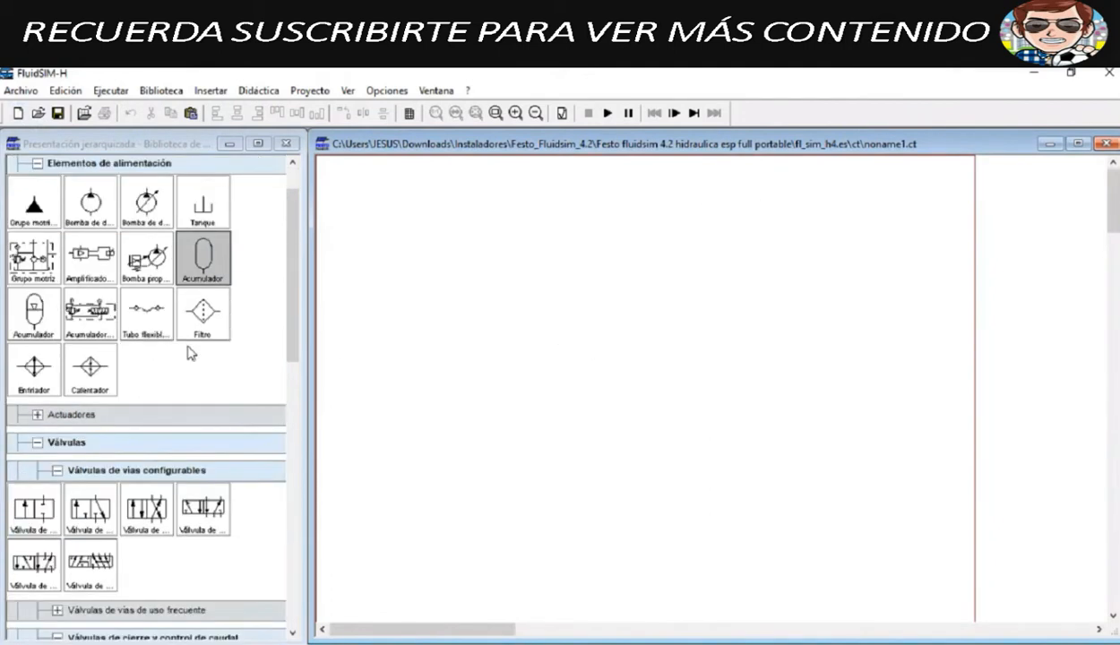
scroll(191, 353, down, 1)
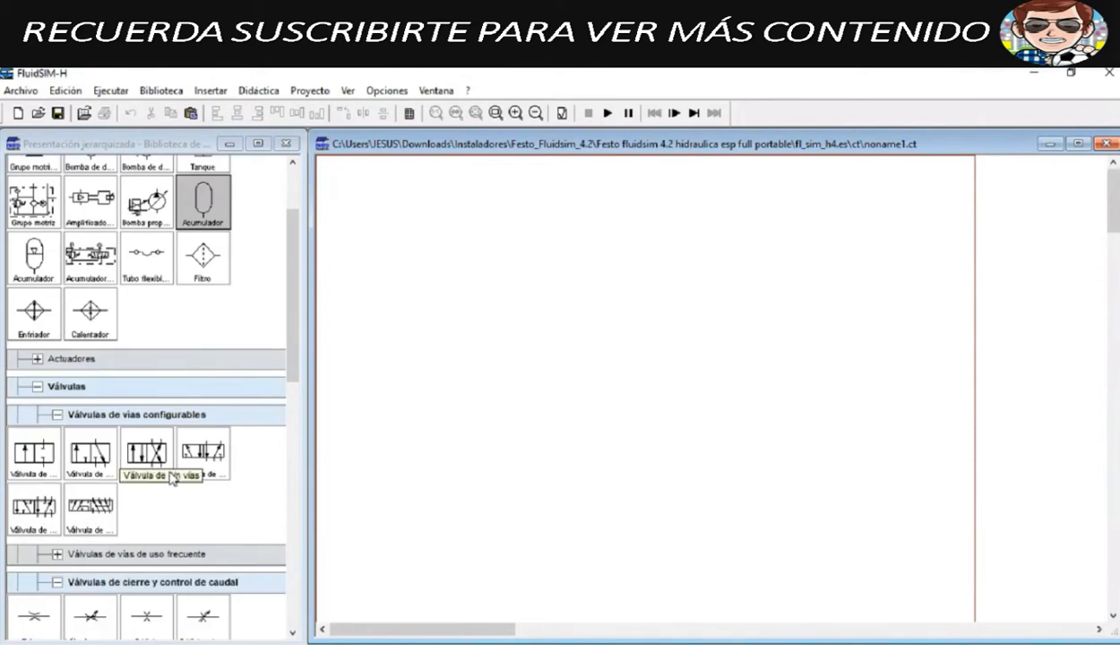
drag(144, 473, 514, 408)
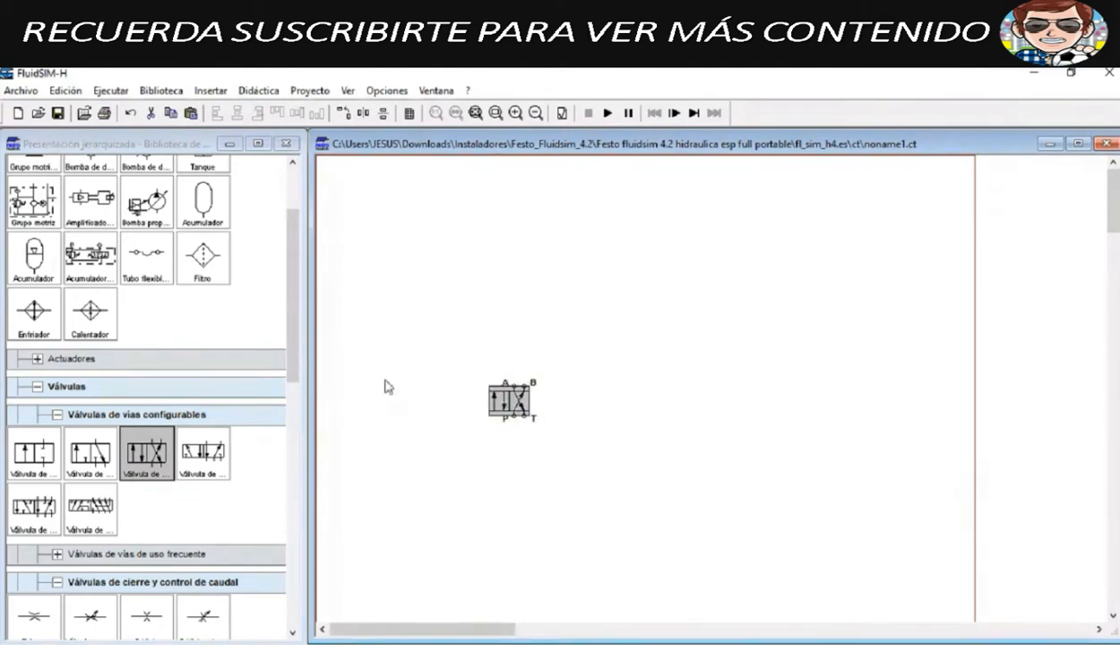
click(439, 321)
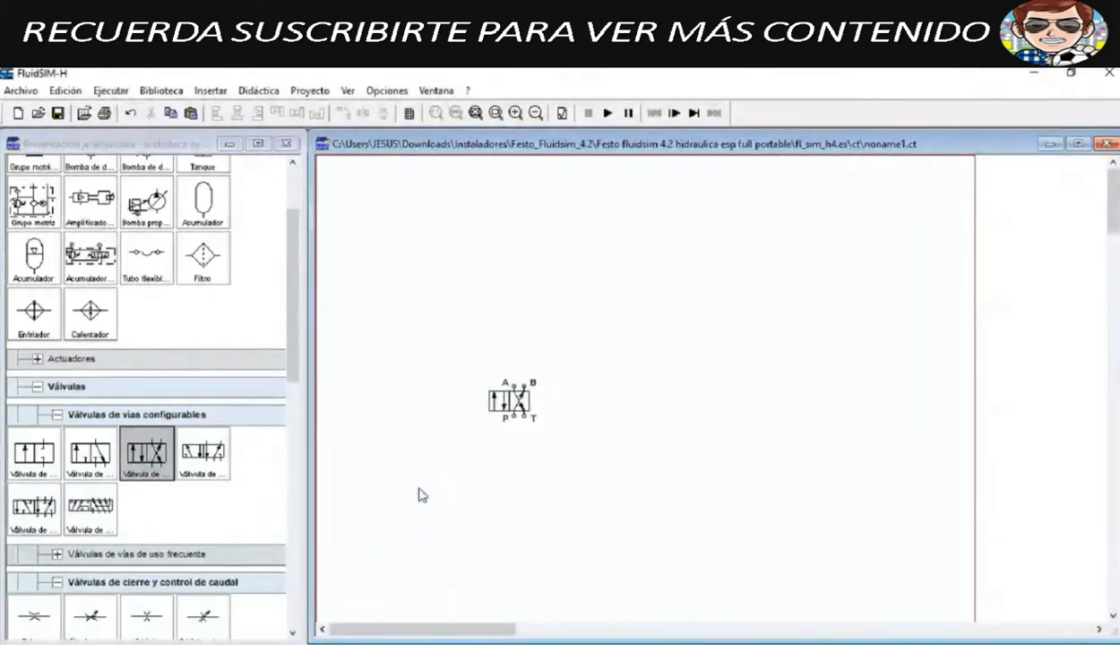
drag(508, 402, 480, 351)
scroll(243, 374, up, 3)
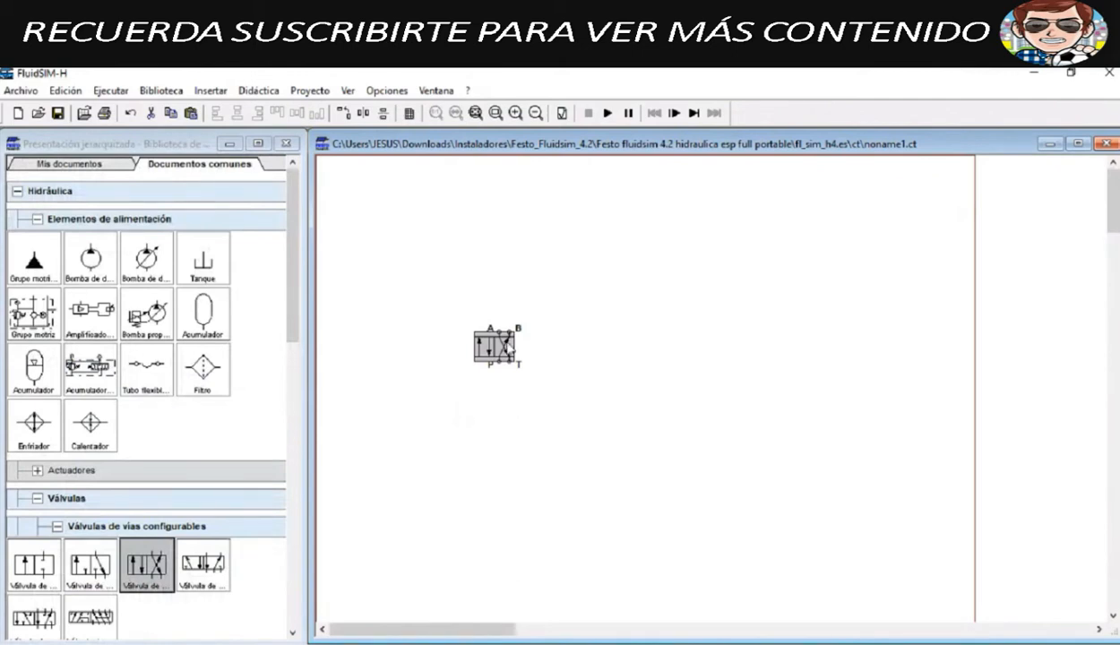
drag(496, 343, 620, 241)
Step: Place the simplified power unit, shown as a black triangle, below and to the left of the valve
click(53, 275)
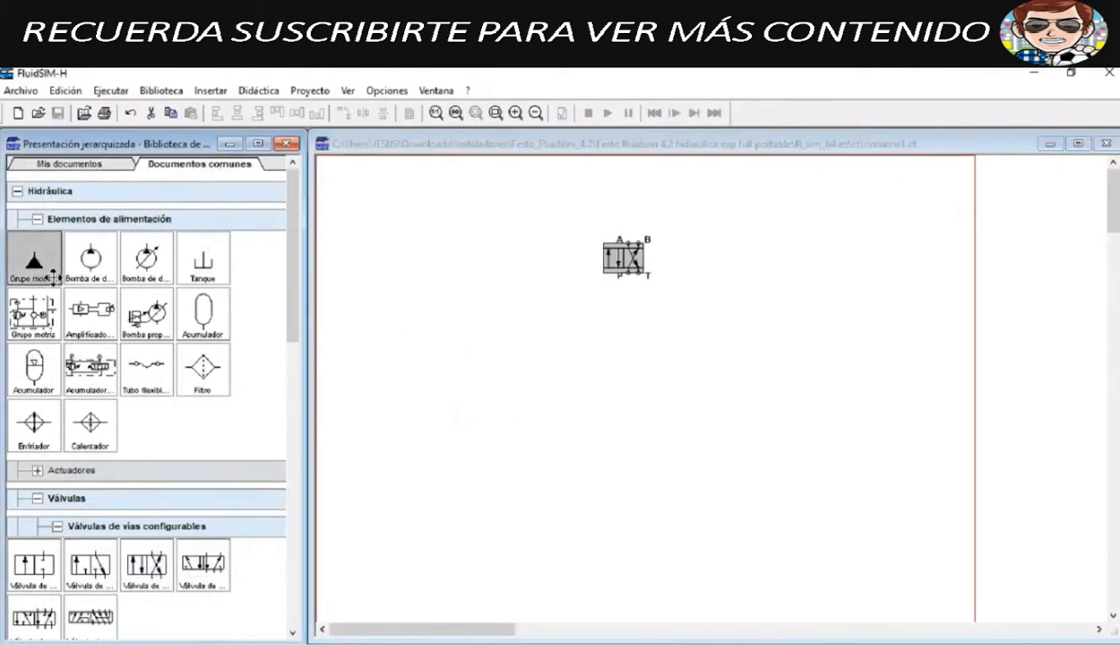
drag(54, 275, 453, 390)
click(406, 340)
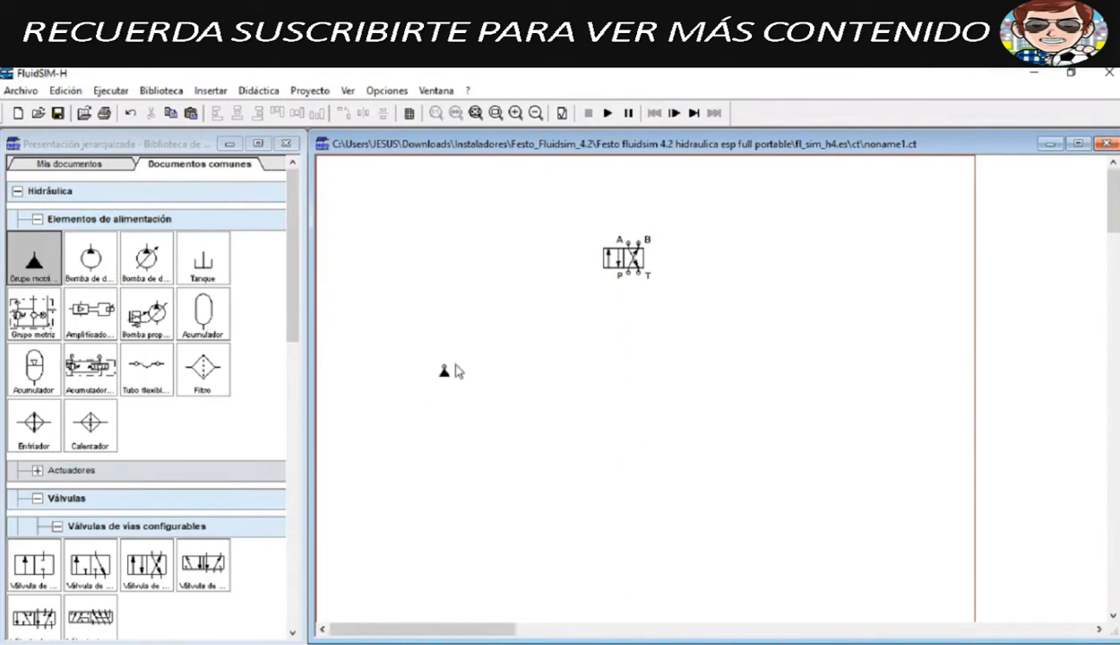
drag(405, 355, 467, 393)
drag(423, 325, 461, 391)
Step: Place the detailed power unit with ports P, T and Ts below the valve, and shift it slightly down
drag(33, 313, 569, 402)
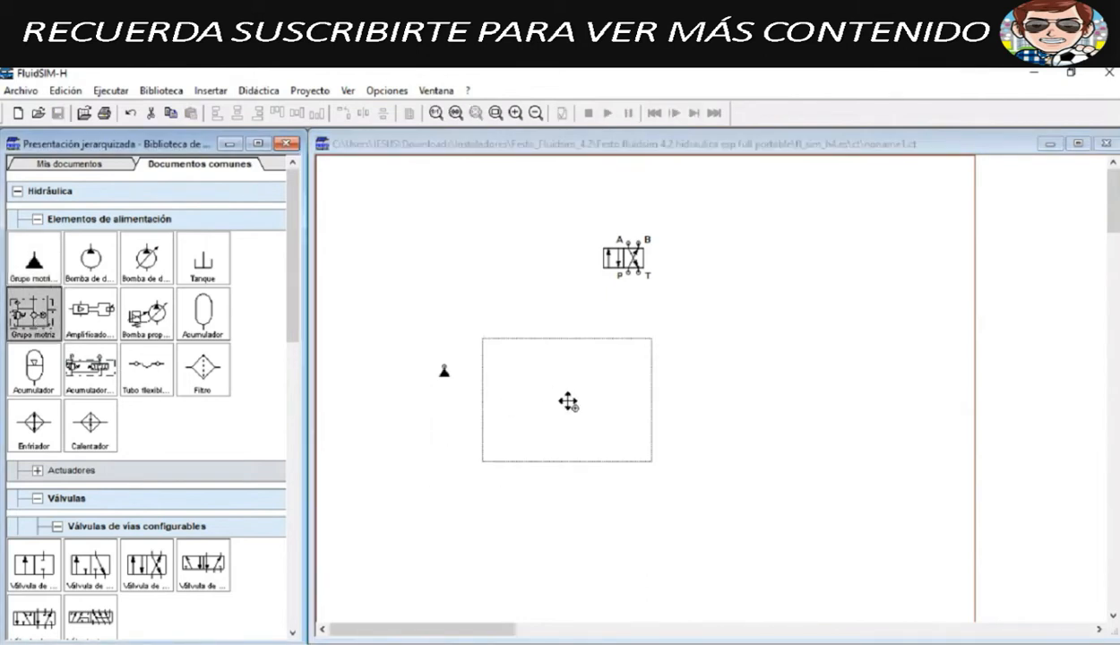
drag(568, 402, 568, 402)
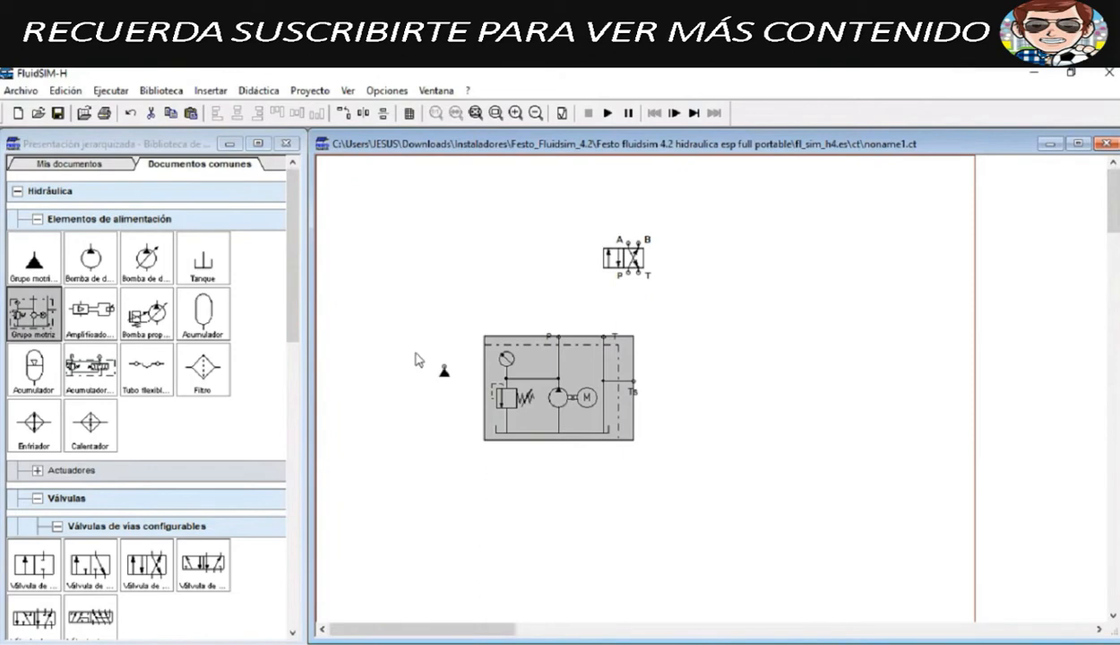
drag(415, 356, 460, 384)
drag(481, 320, 604, 493)
click(452, 270)
drag(568, 405, 568, 434)
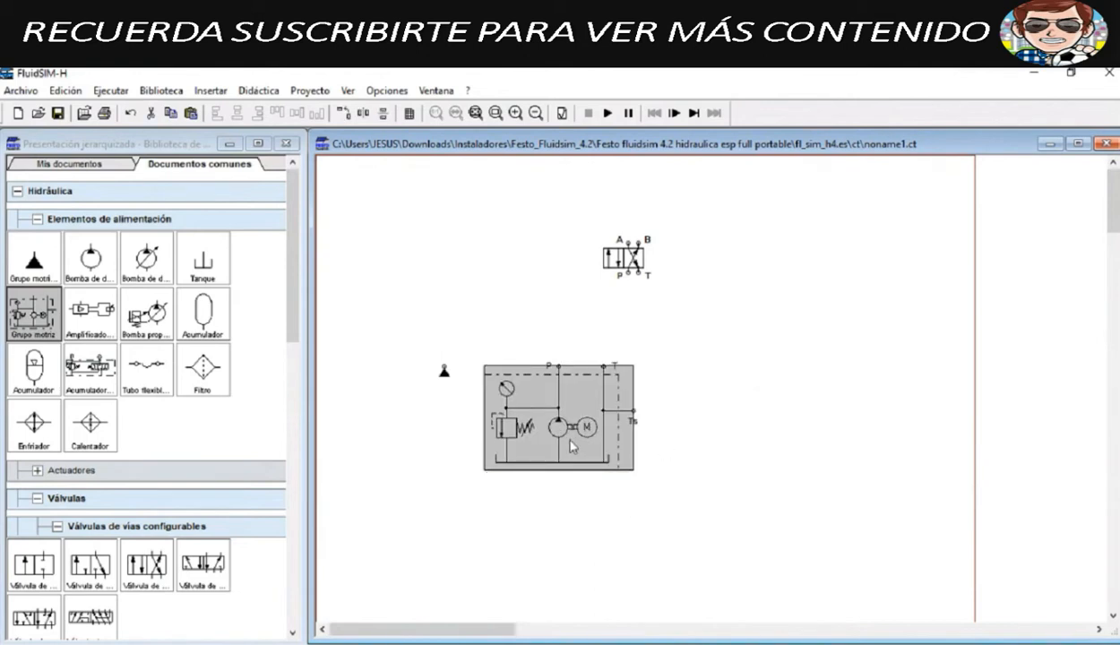
mouse_move(559, 436)
click(697, 338)
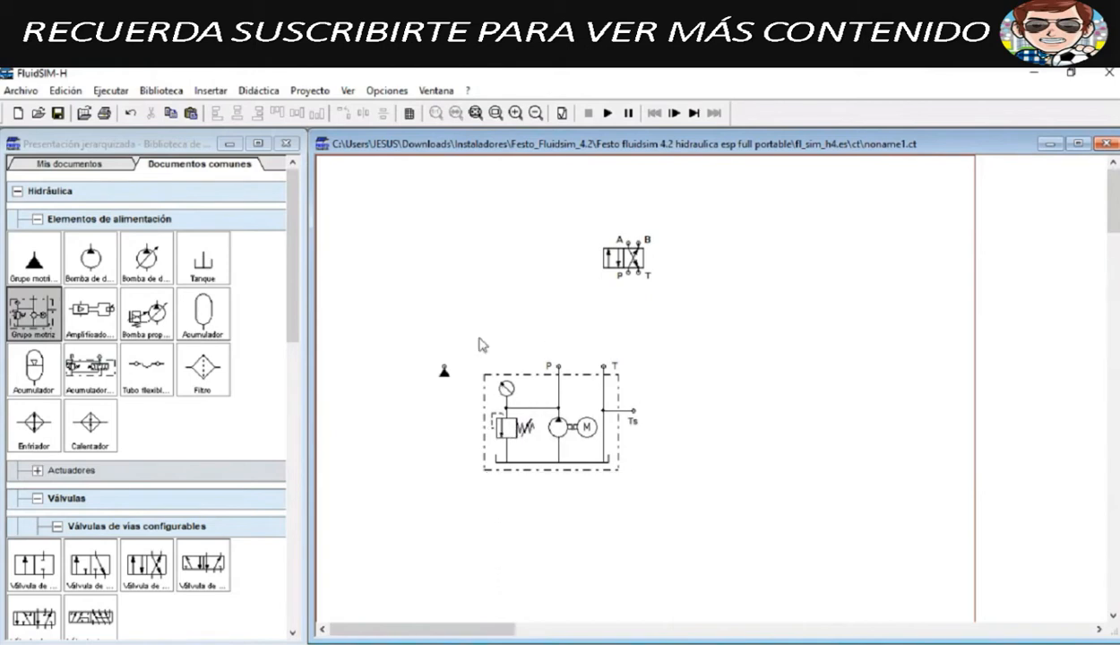
Step: Examine the detailed power unit's operating data and inner components, and move the unit a little farther down from the valve
mouse_move(508, 394)
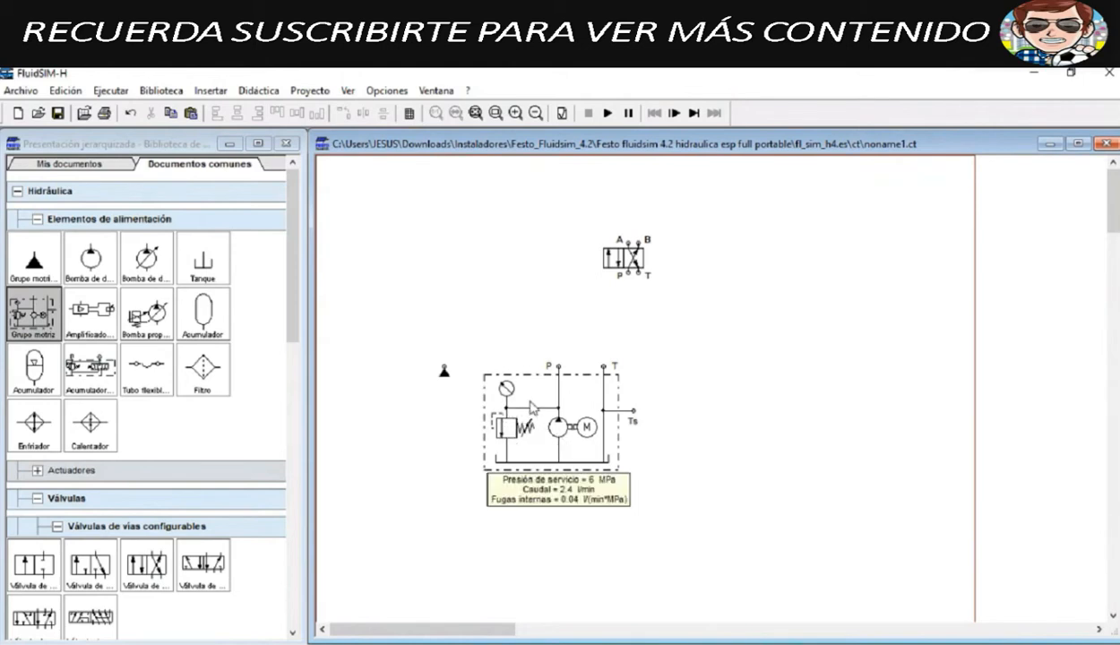
mouse_move(513, 387)
click(504, 425)
click(740, 318)
click(522, 433)
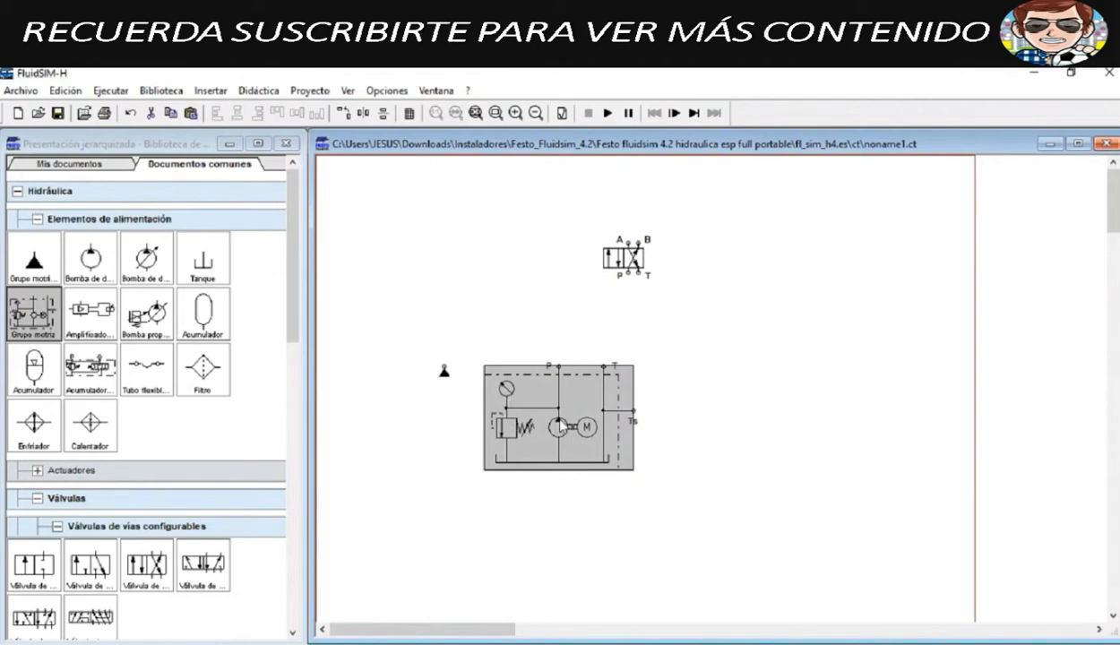
mouse_move(503, 408)
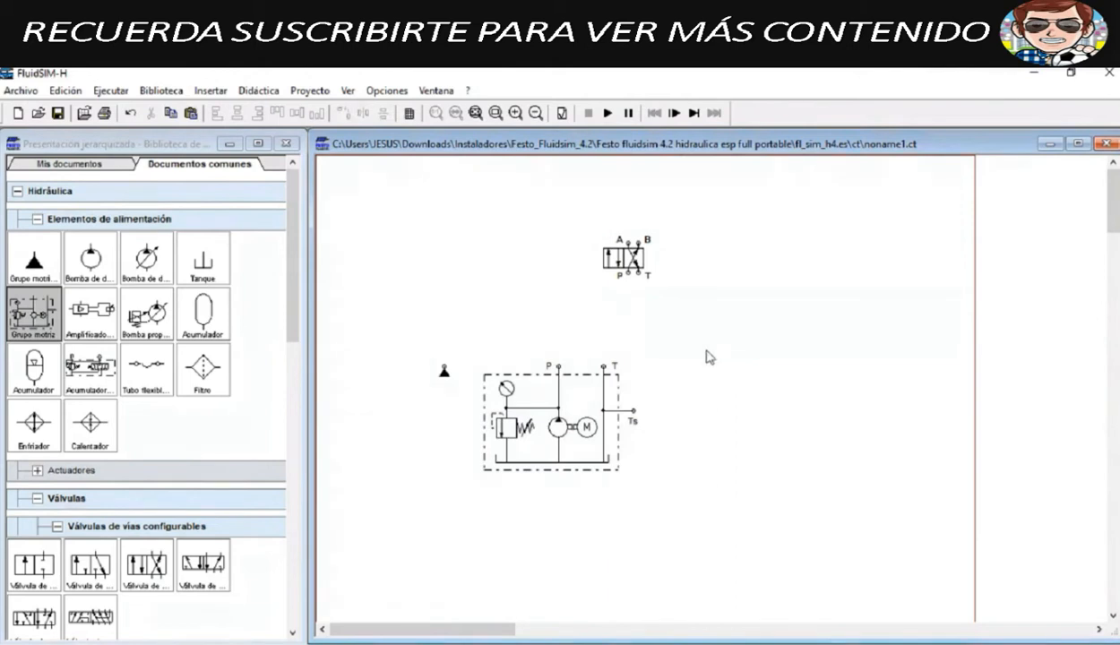
drag(592, 379, 597, 395)
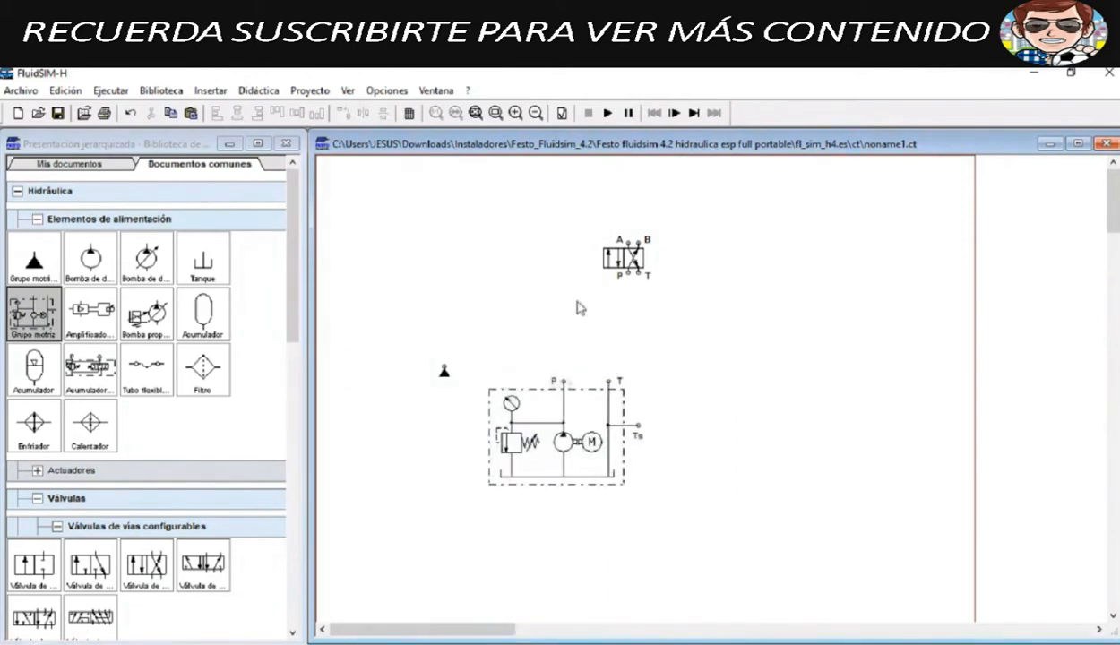
Step: Delete the simplified power unit, and move the detailed power unit down with the 4/n-way valve just above it
drag(610, 255, 542, 300)
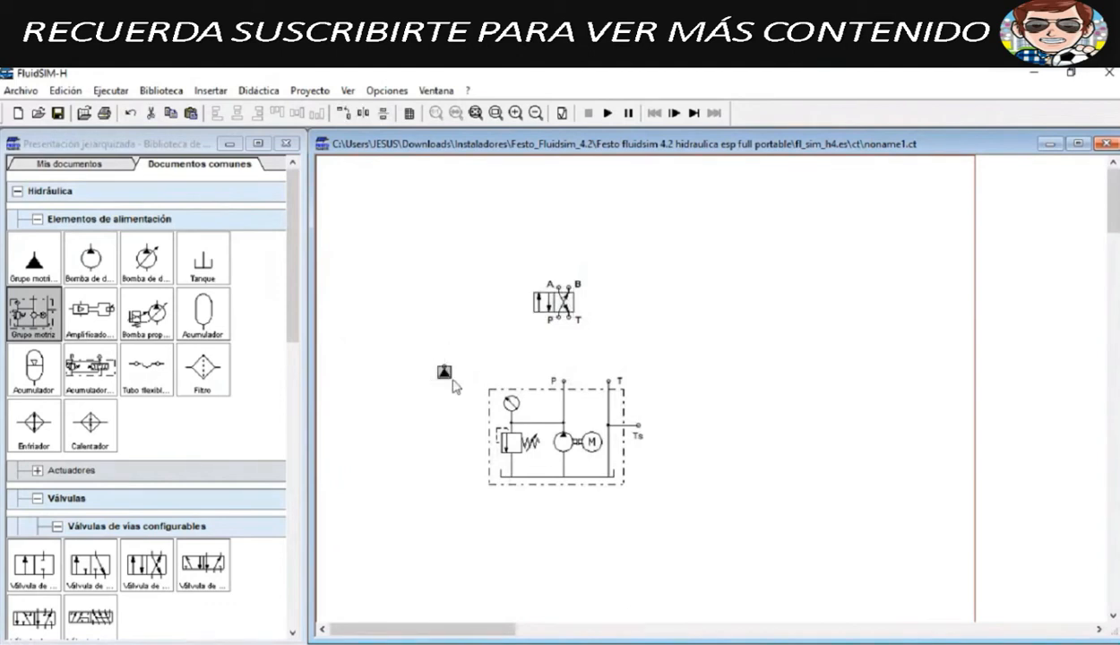
key(Delete)
drag(554, 303, 578, 322)
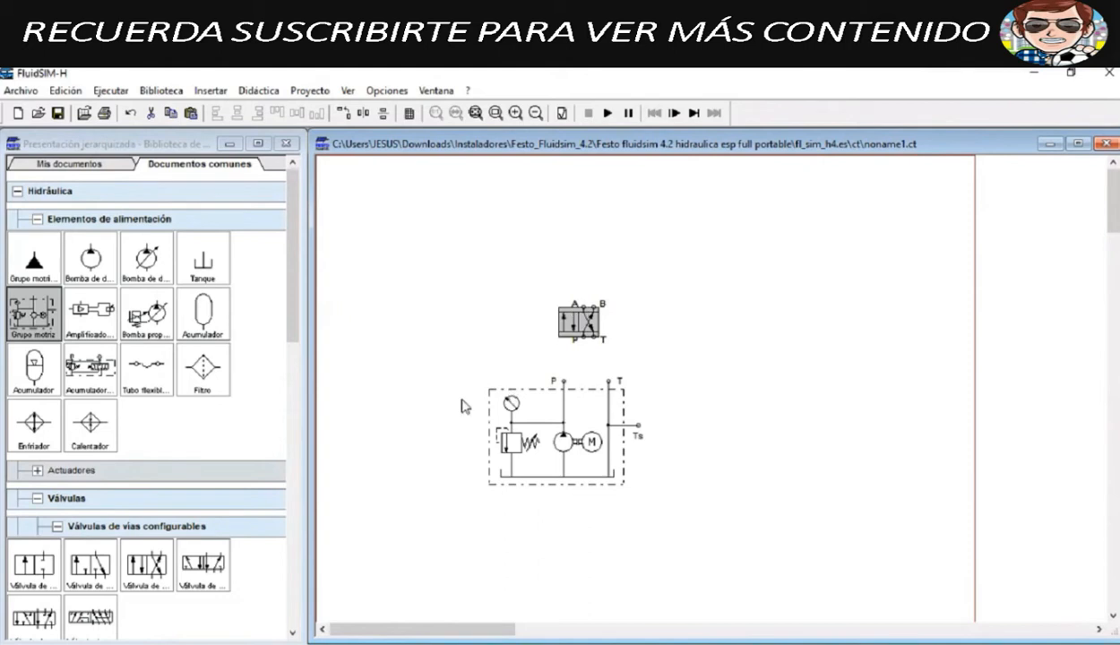
drag(444, 340, 752, 552)
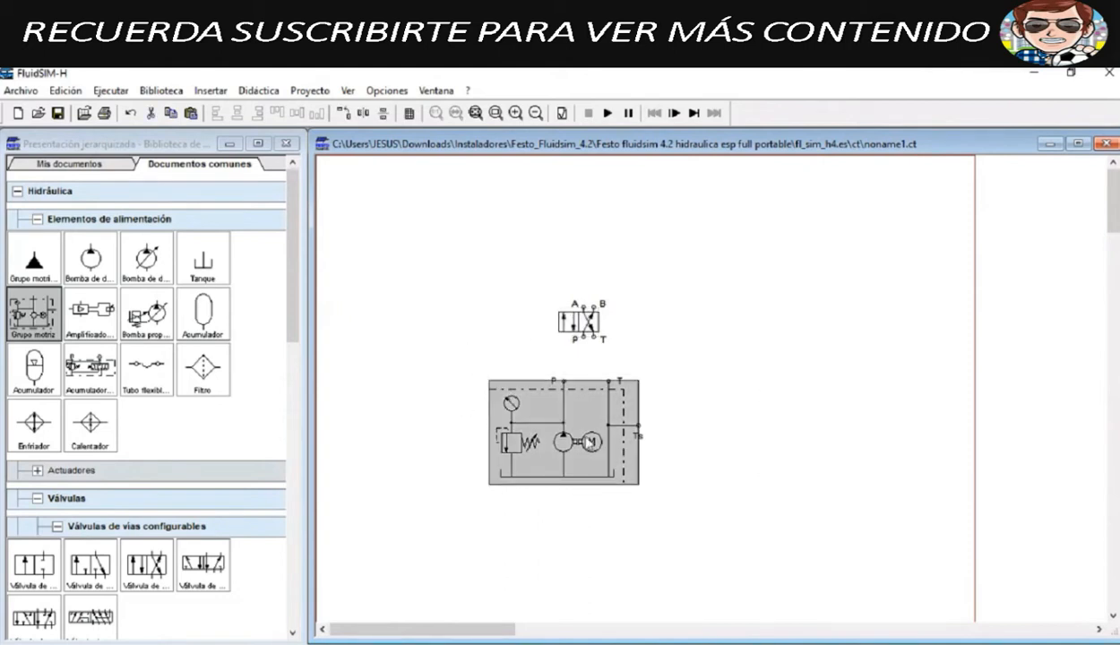
drag(570, 427, 560, 480)
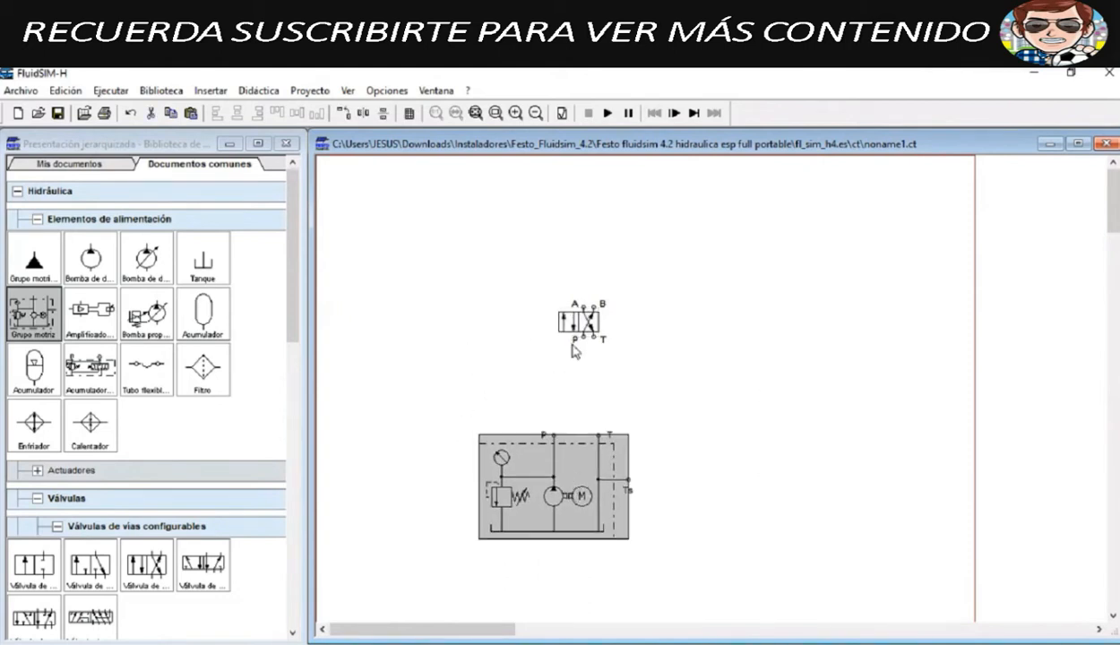
drag(578, 324, 553, 367)
click(462, 320)
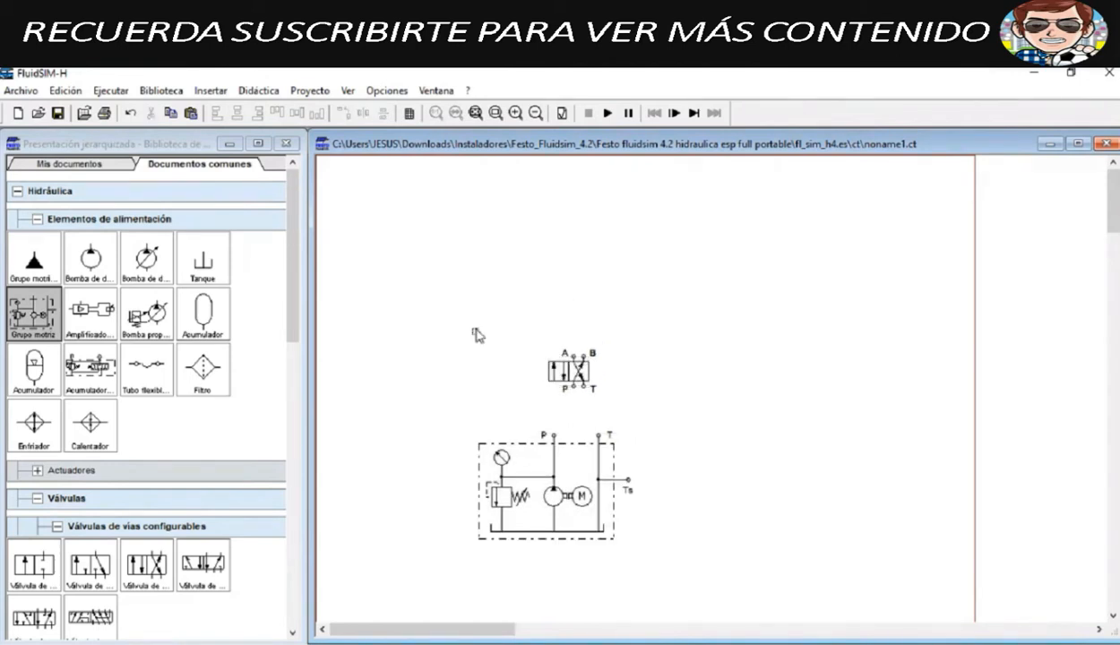
Step: Read the library description of the detailed power unit (Grupo motriz) among the hydraulic supply elements
click(18, 192)
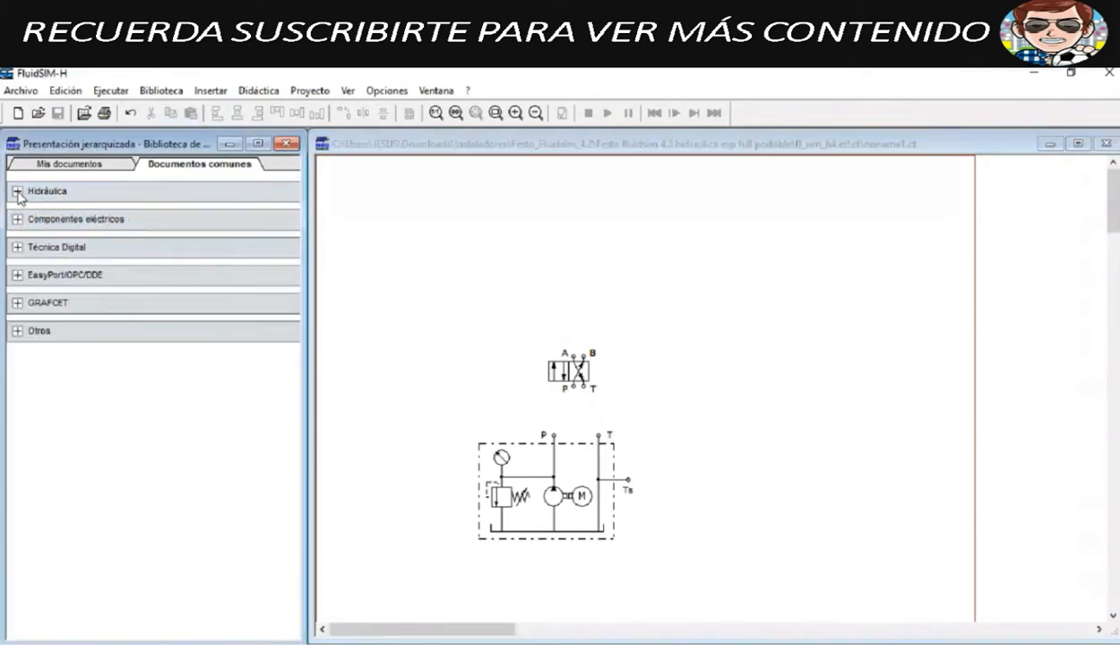
click(18, 192)
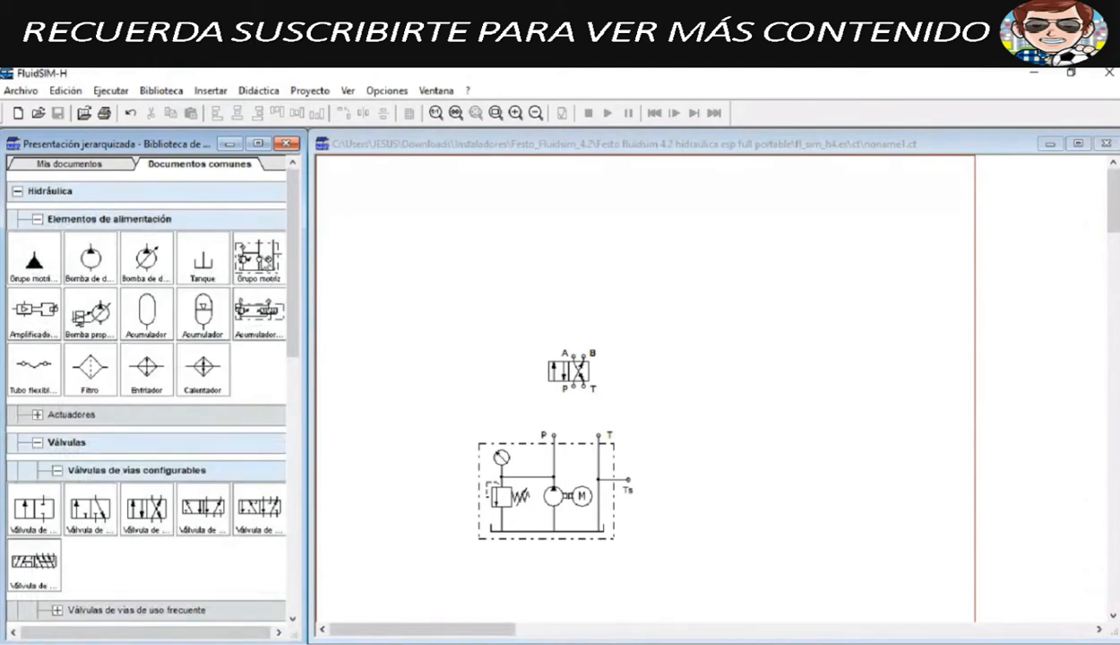
right_click(261, 258)
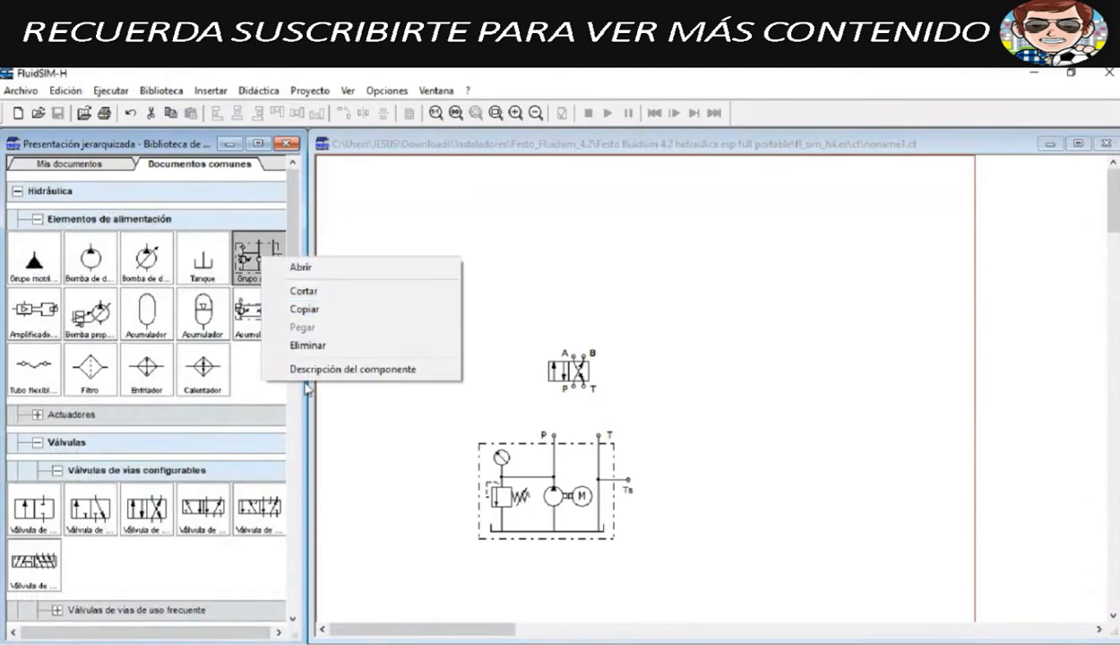
click(315, 369)
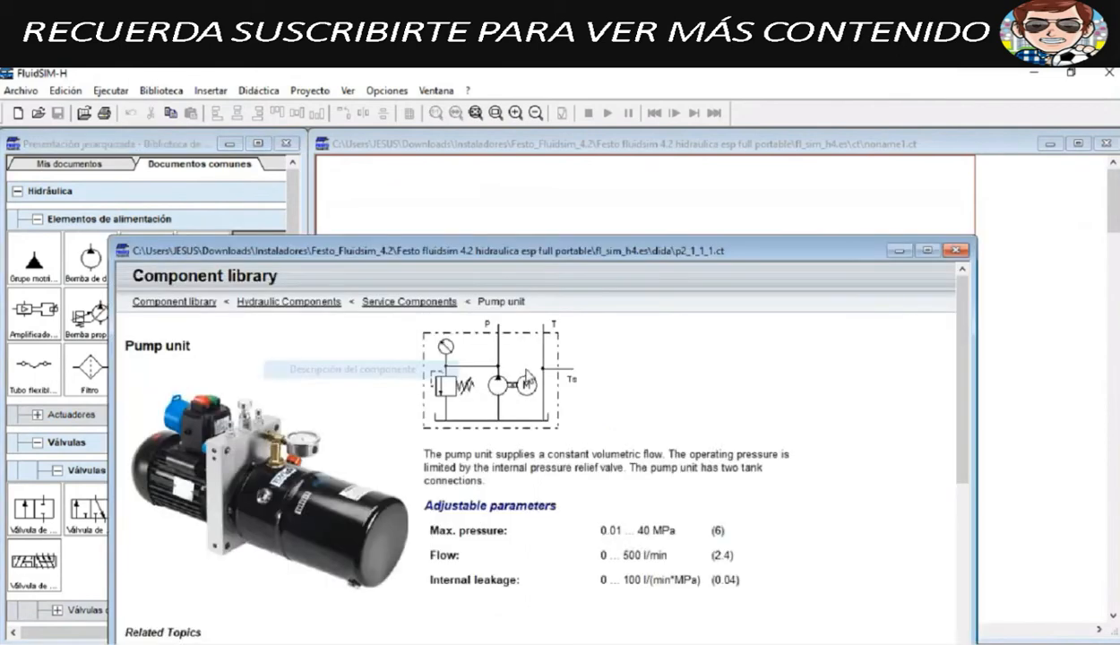
click(956, 251)
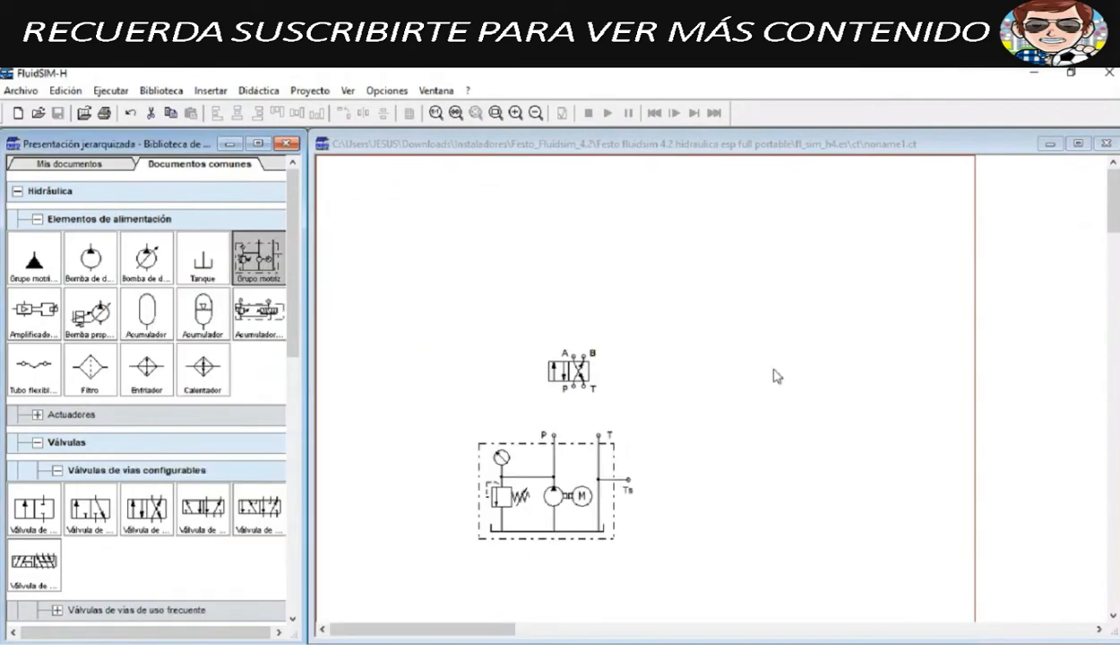
Step: Review the placed power unit's nominal pressure, flow and internal leakage settings, and shift the unit slightly down the sheet
drag(536, 469, 537, 450)
right_click(520, 436)
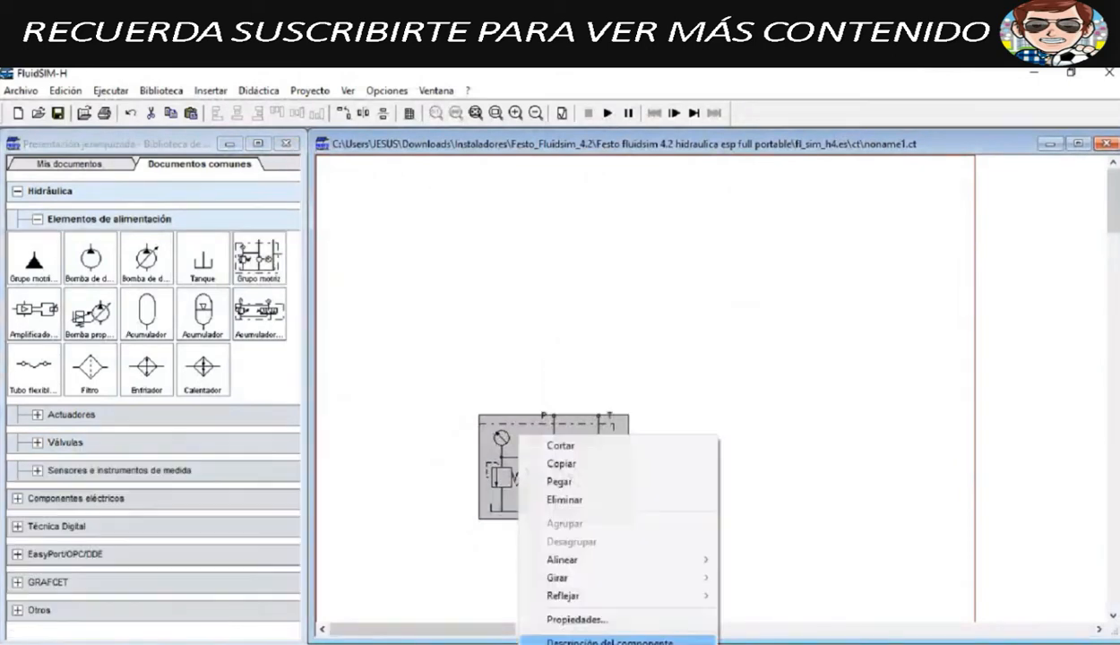
click(606, 619)
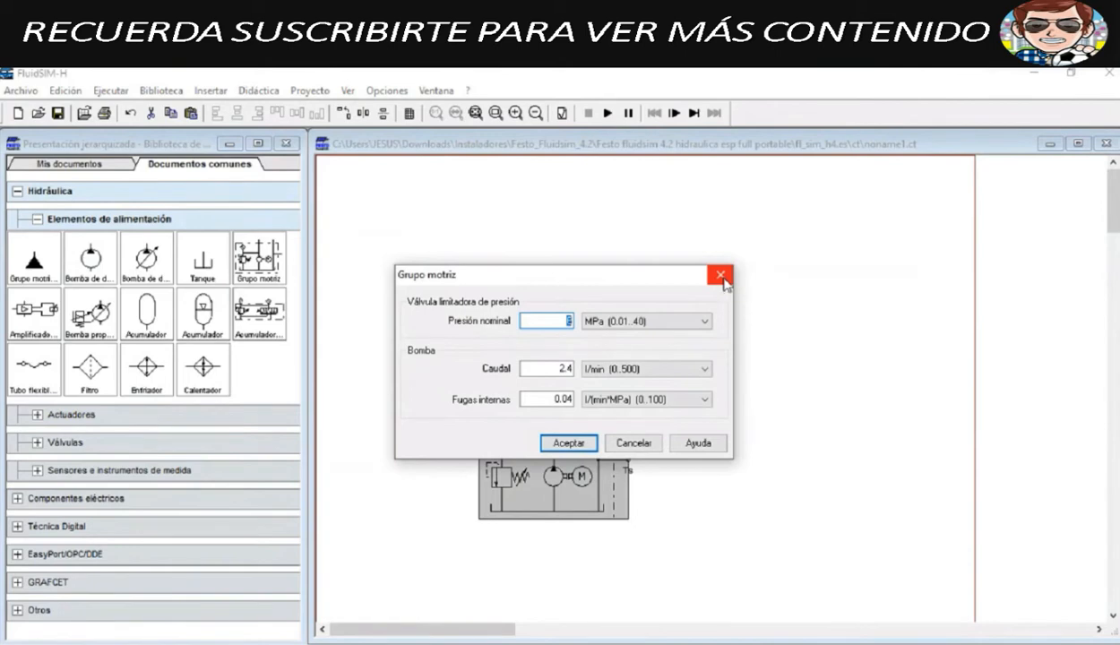
click(721, 277)
drag(573, 453, 575, 484)
click(492, 377)
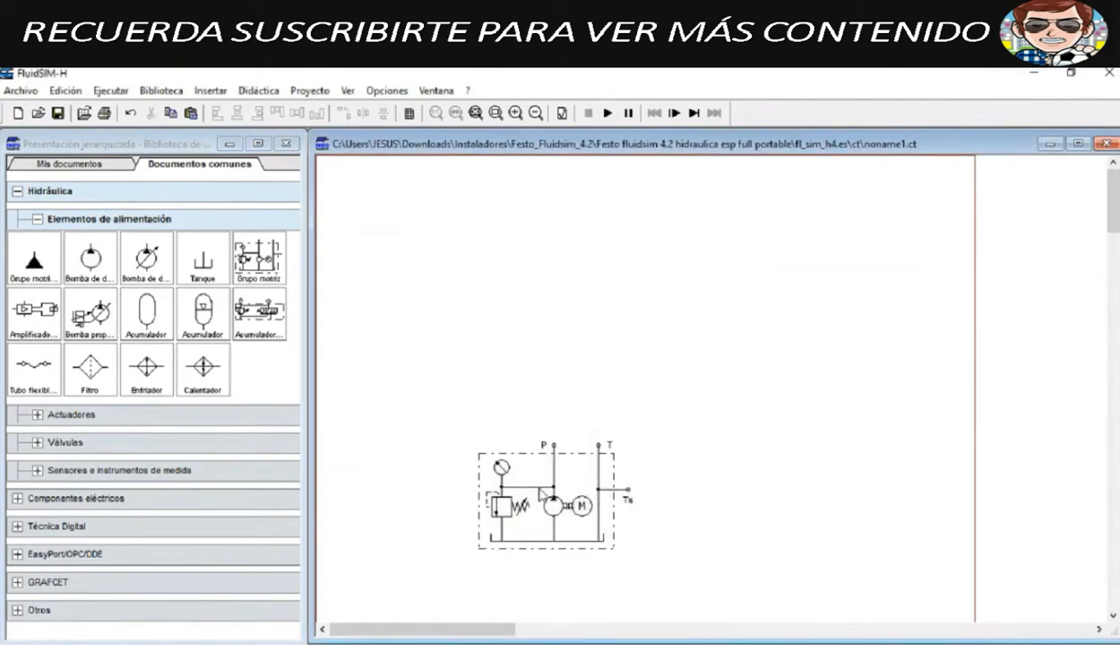
click(539, 491)
click(498, 366)
Step: Place two double-acting cylinders side by side above the power unit, and shift both slightly right and down
click(37, 220)
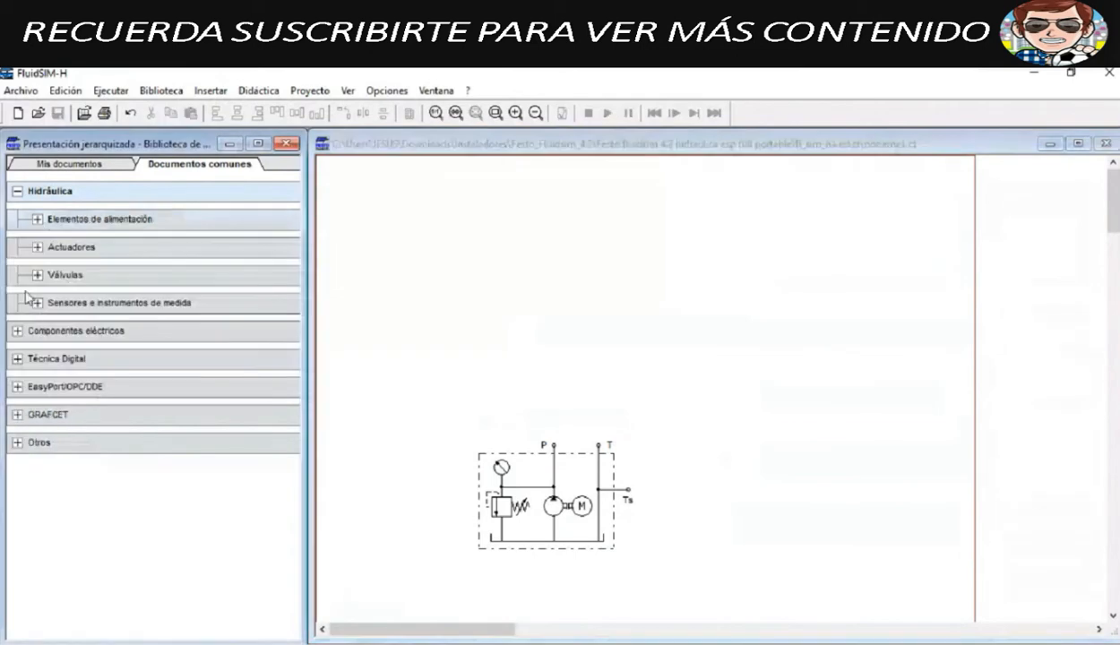
click(37, 249)
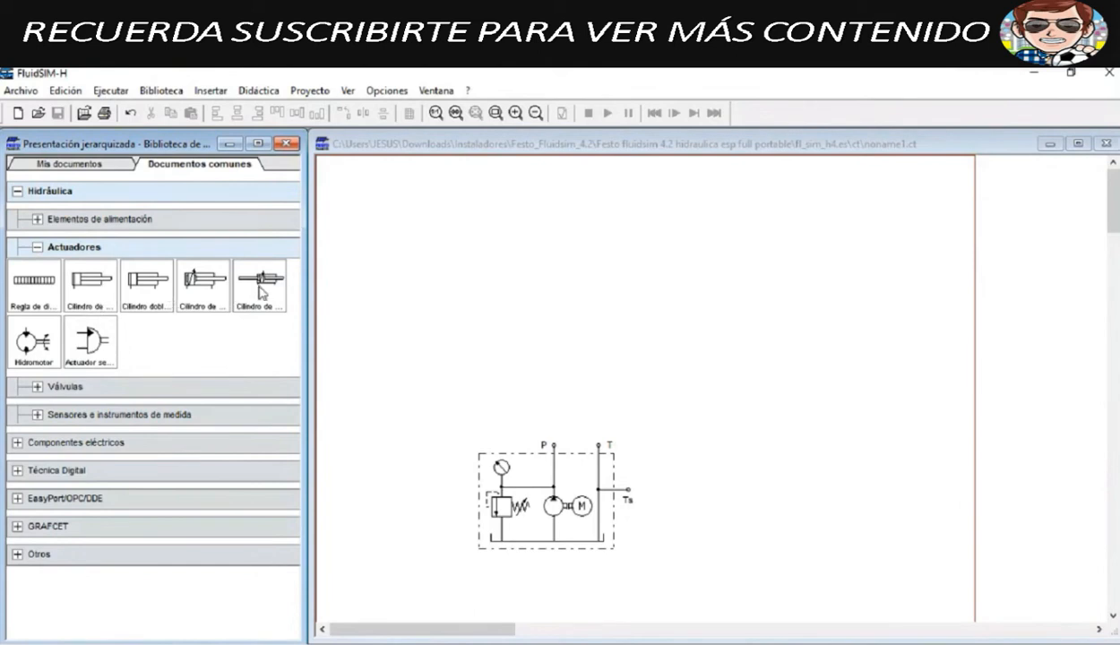
drag(153, 278, 431, 302)
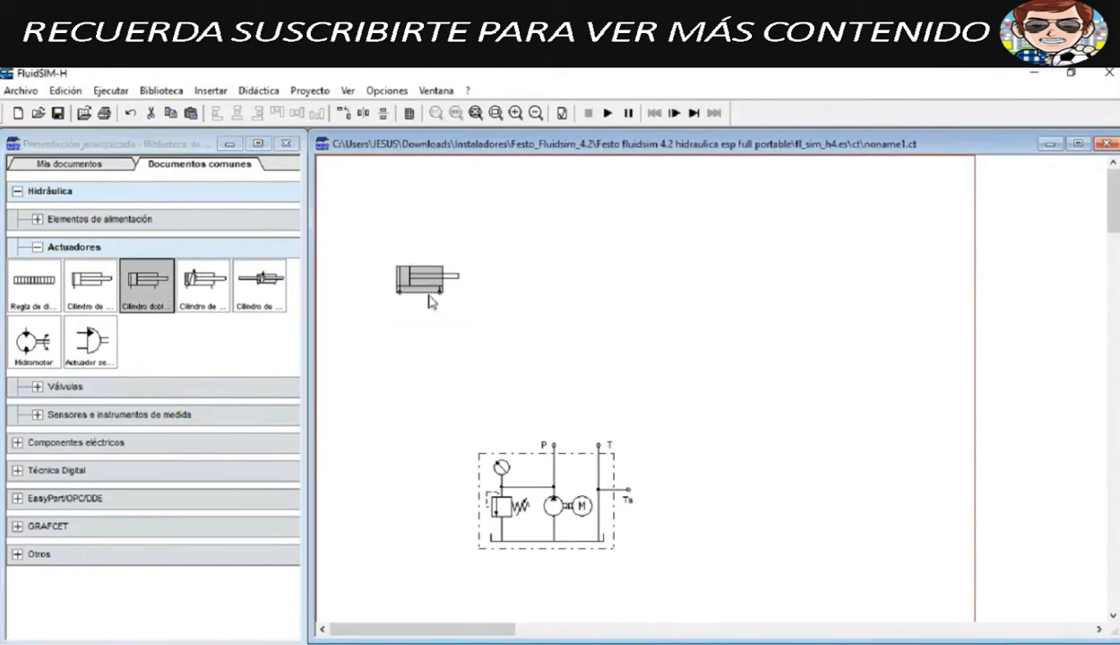
drag(143, 303, 585, 269)
click(375, 250)
drag(377, 253, 661, 315)
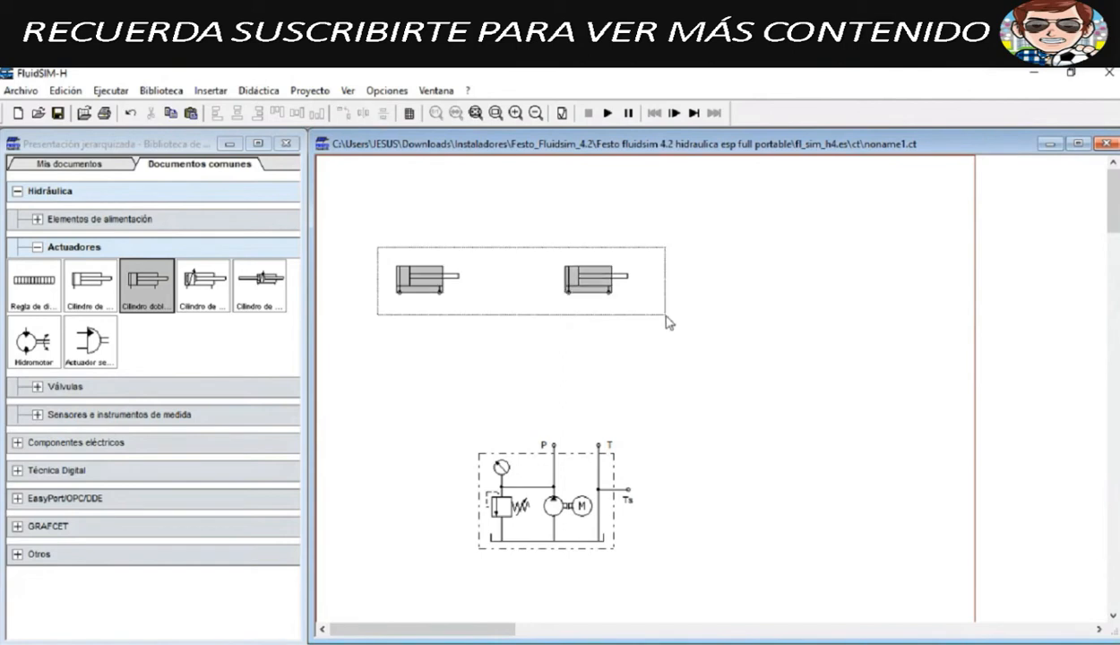
drag(598, 287, 648, 302)
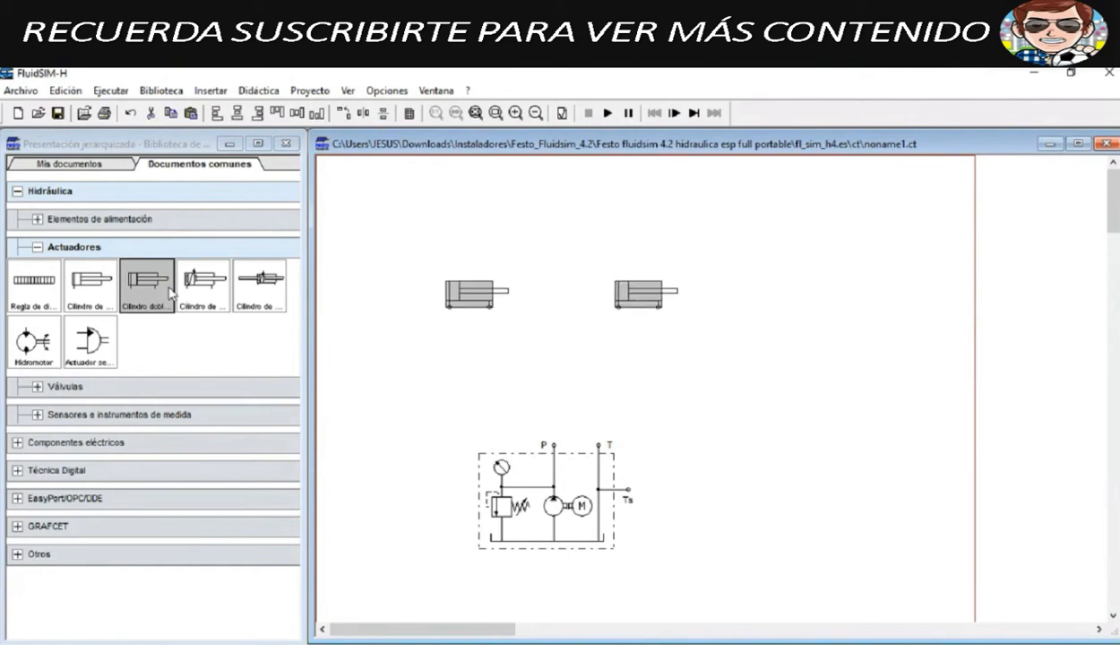
Step: Place a configurable 4/n-way valve just above the power unit, and raise both cylinders slightly to make room
click(36, 248)
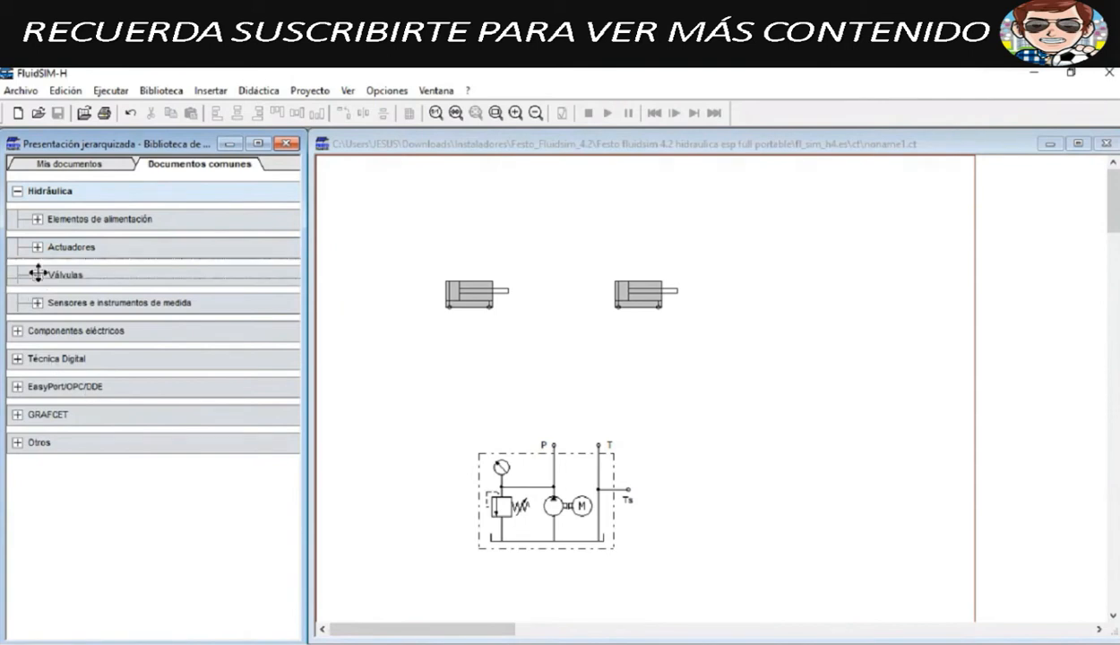
click(37, 274)
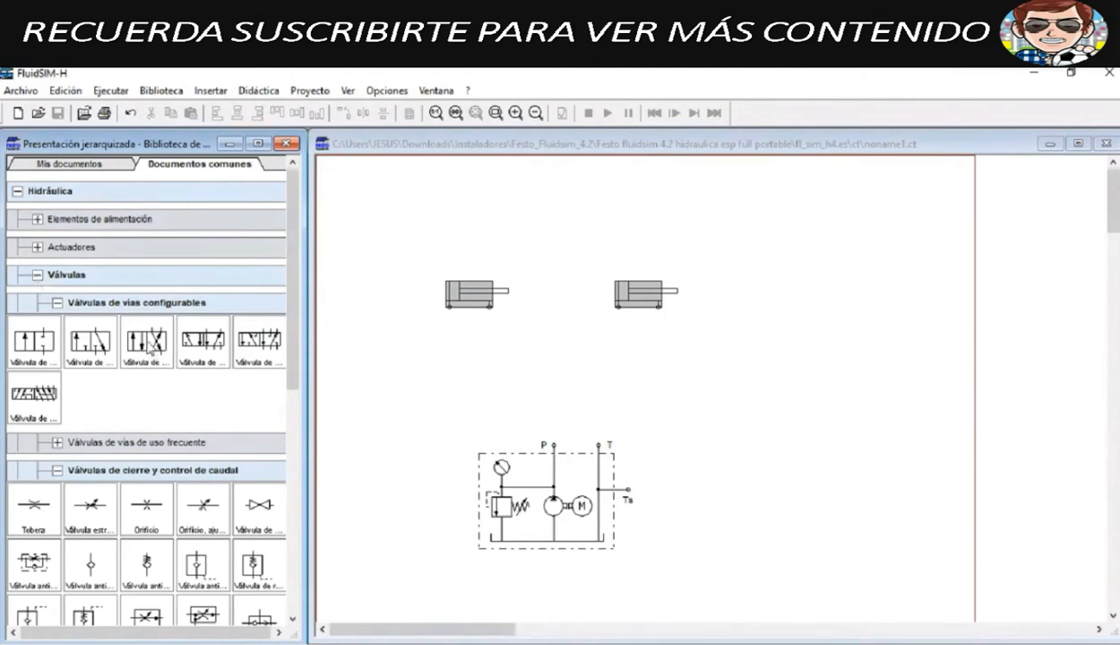
drag(148, 343, 564, 376)
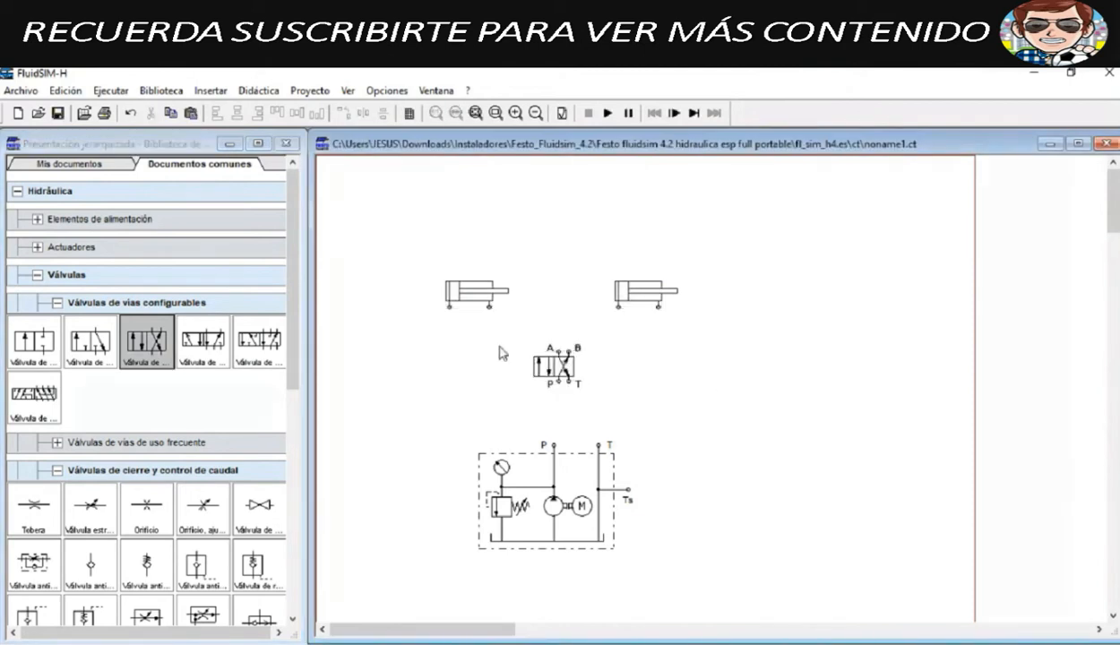
drag(570, 370, 590, 393)
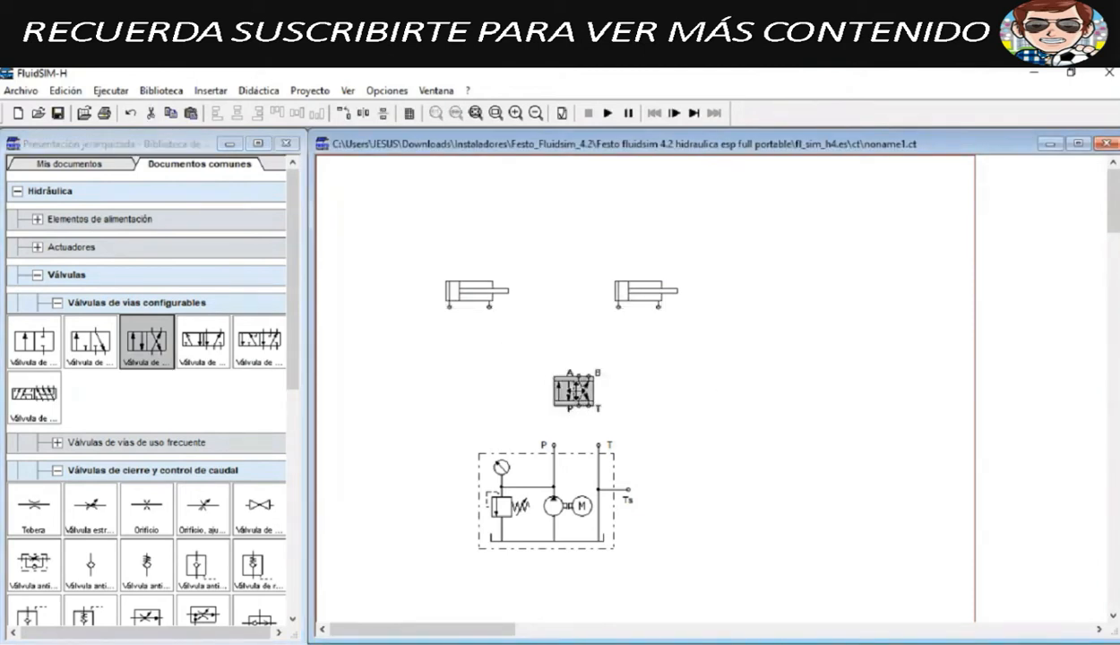
click(706, 381)
drag(366, 255, 704, 328)
drag(623, 289, 637, 271)
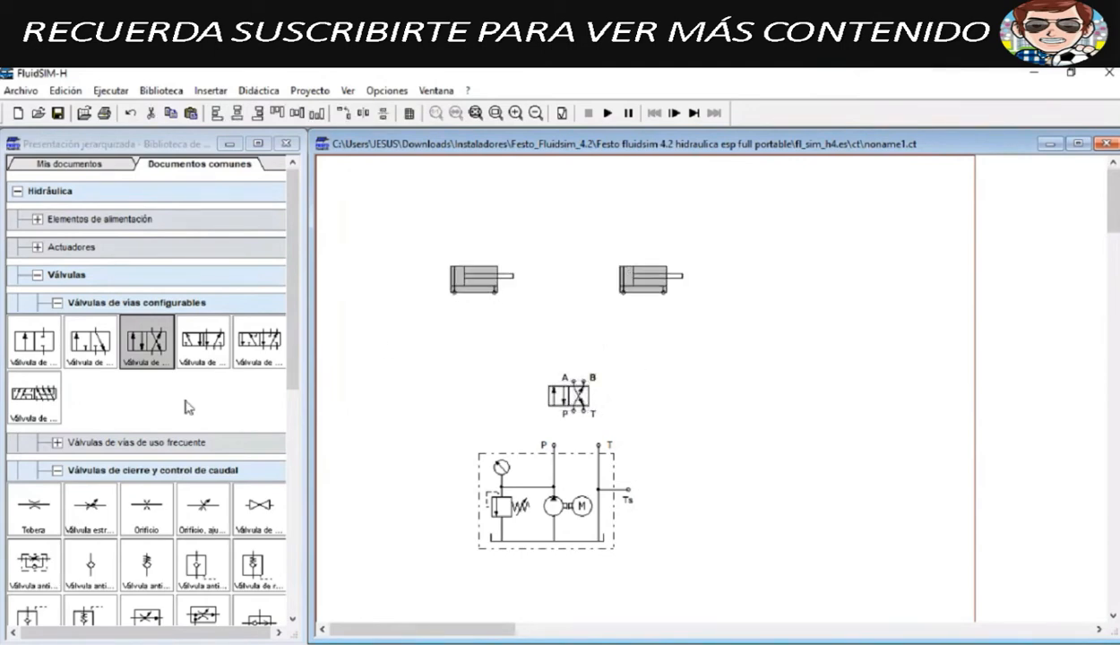
Step: Place a pressure relief valve with ports P and T below the right-hand cylinder
click(57, 307)
click(56, 304)
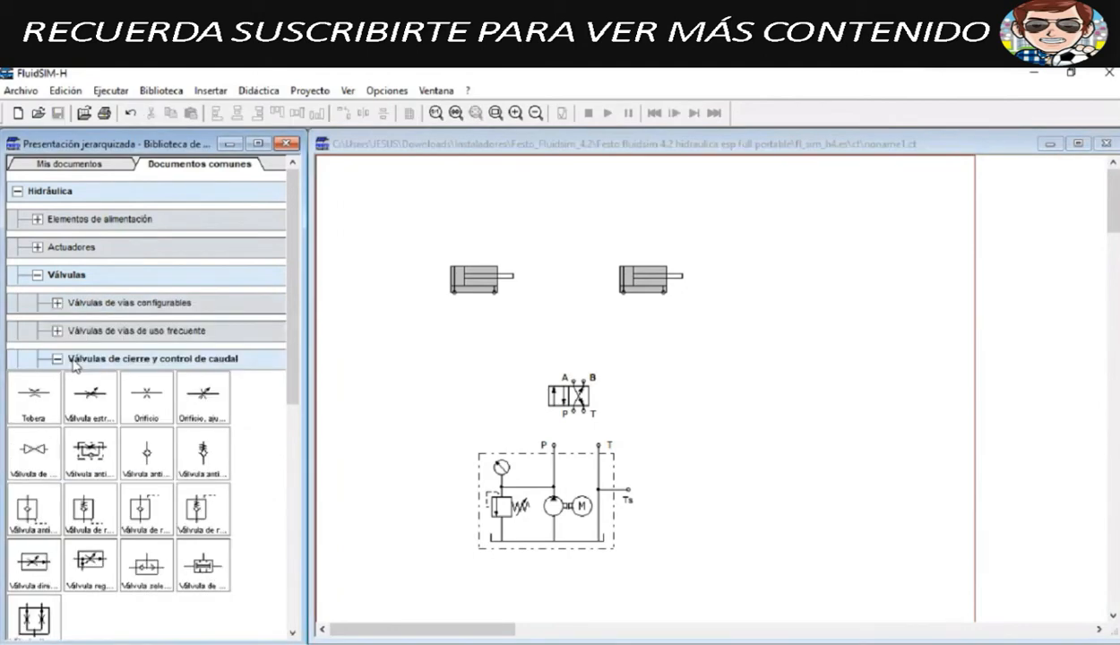
click(58, 359)
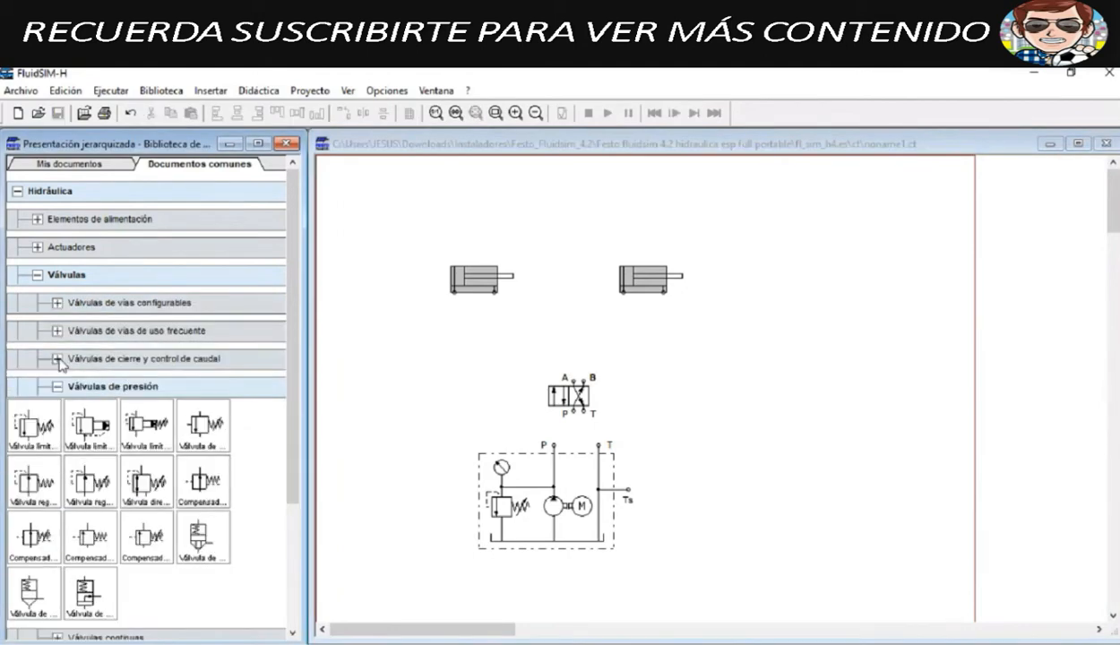
drag(34, 437, 698, 357)
click(56, 393)
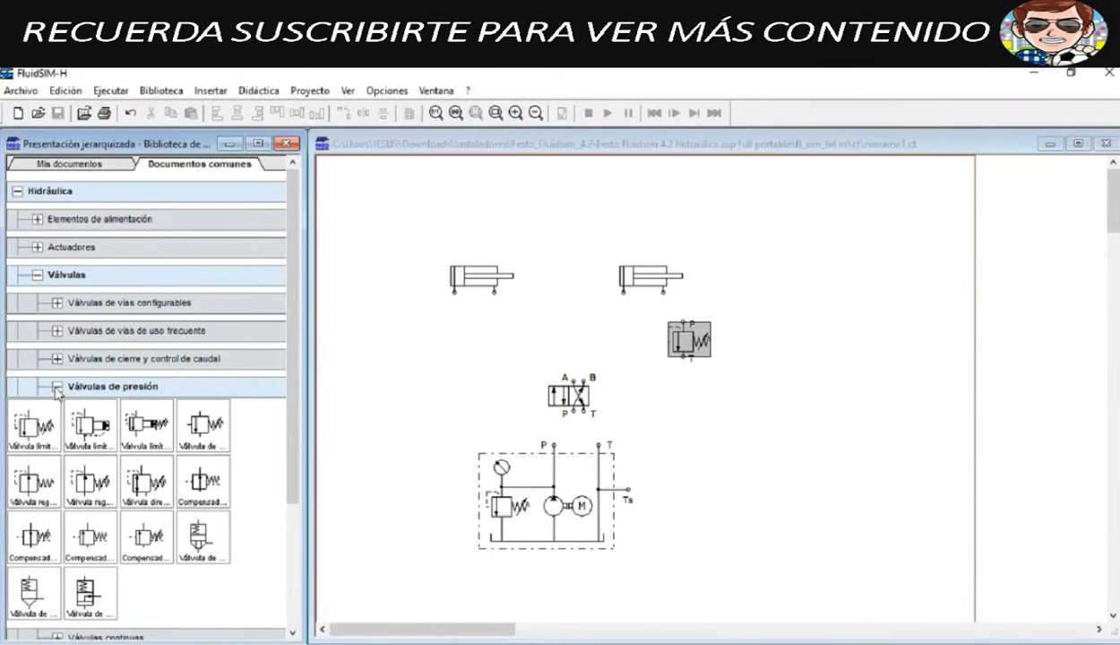
Step: Place a check valve with ports A and B beside the pressure relief valve
click(56, 387)
click(56, 359)
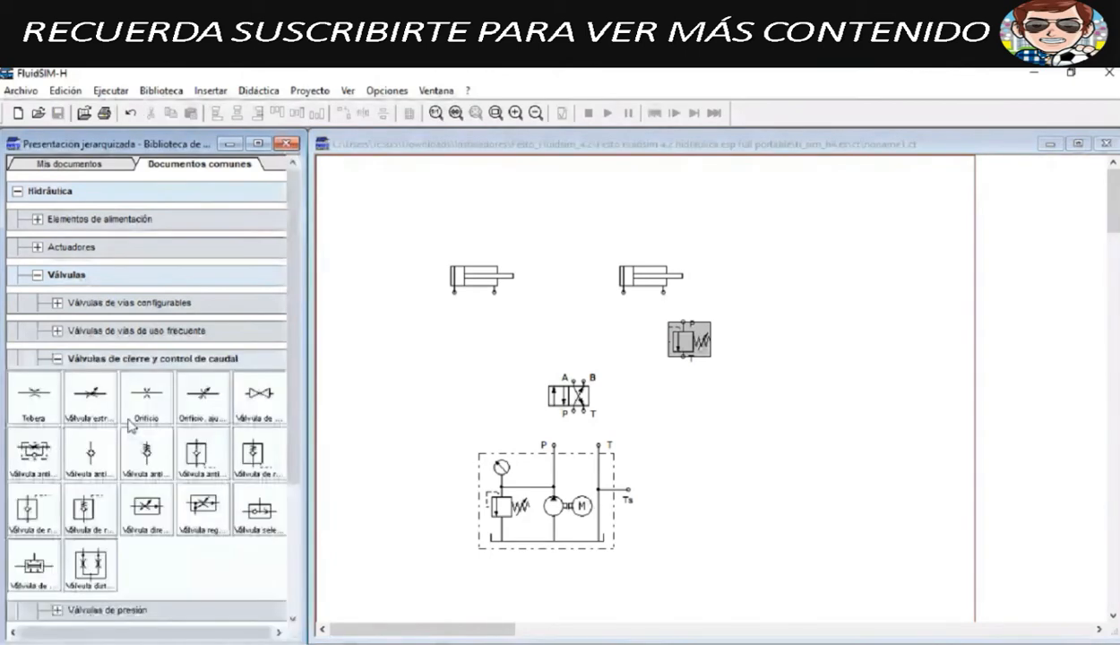
drag(81, 464, 702, 351)
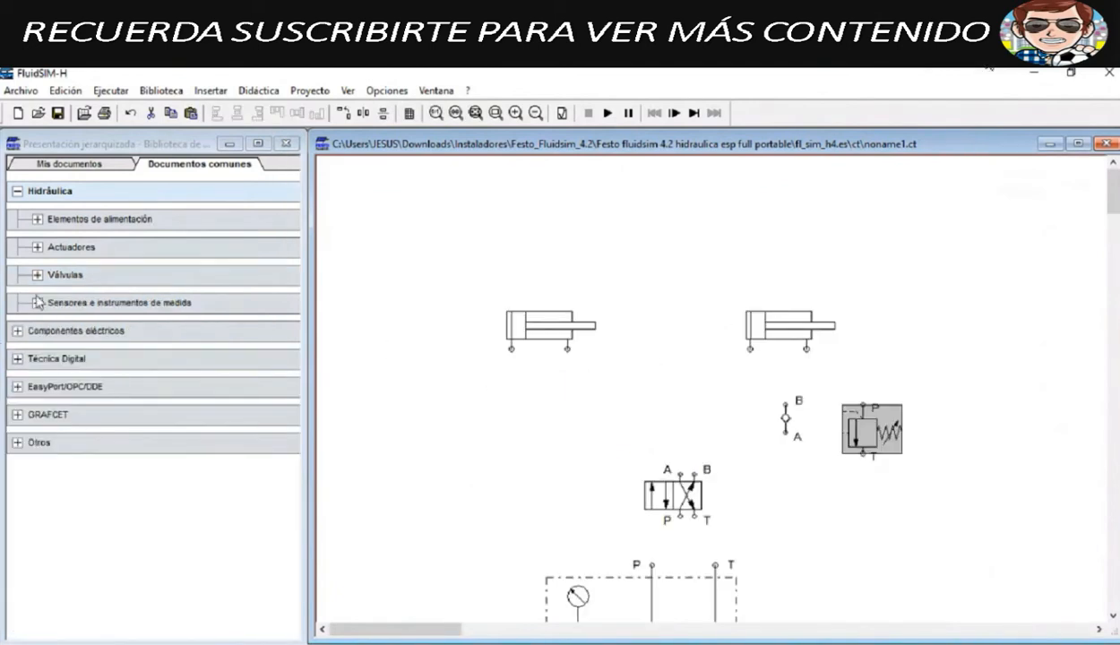
click(38, 277)
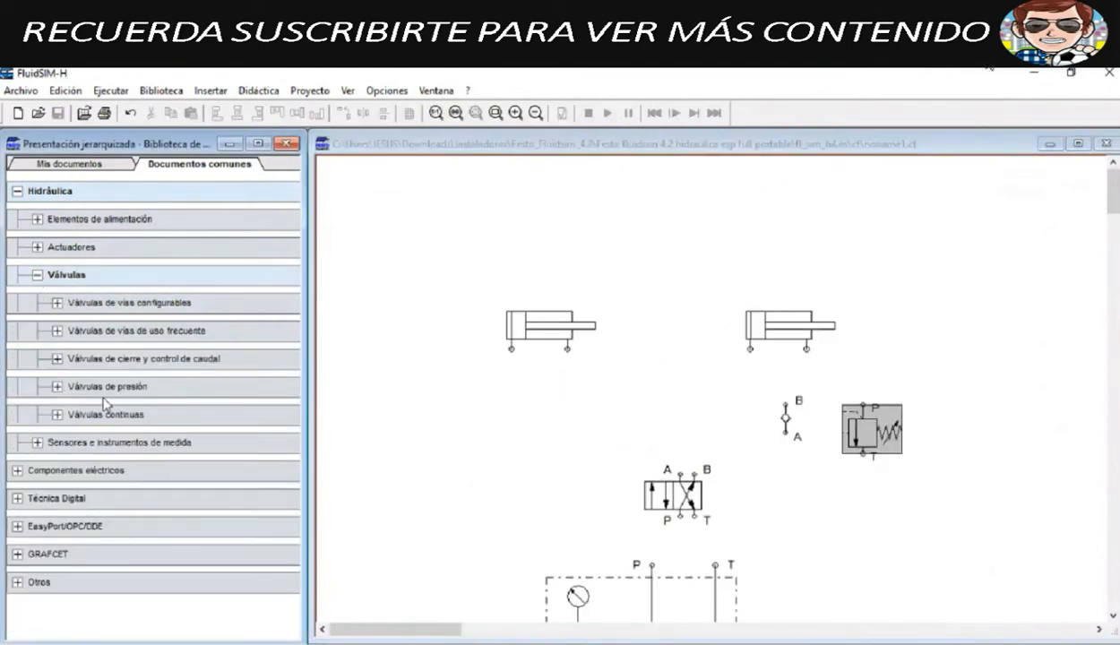
click(57, 360)
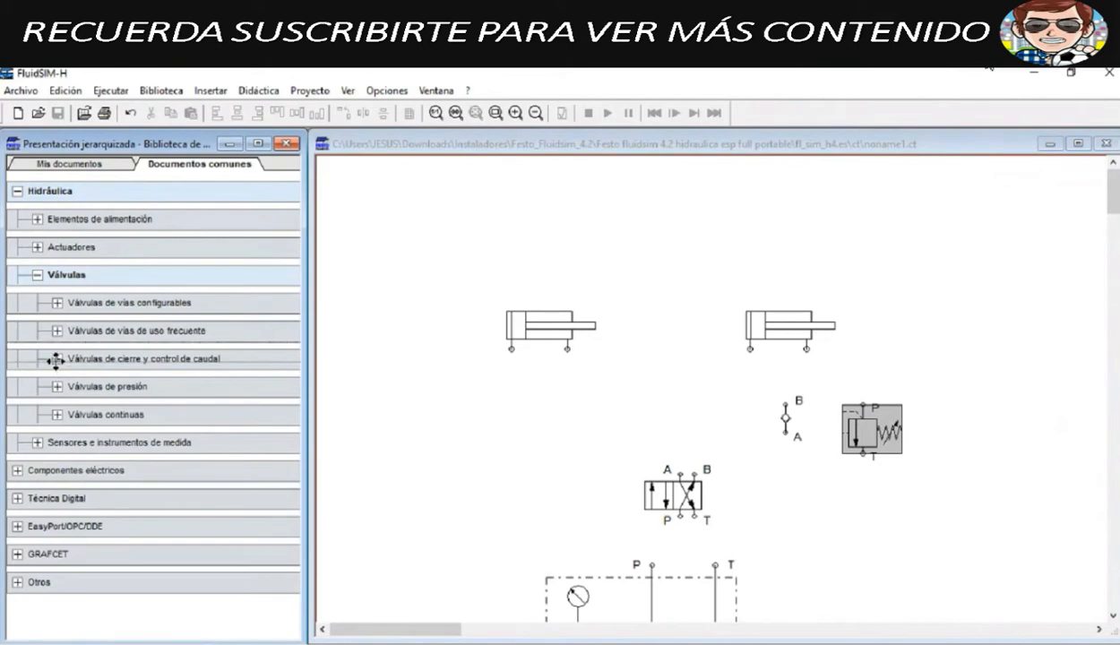
click(56, 360)
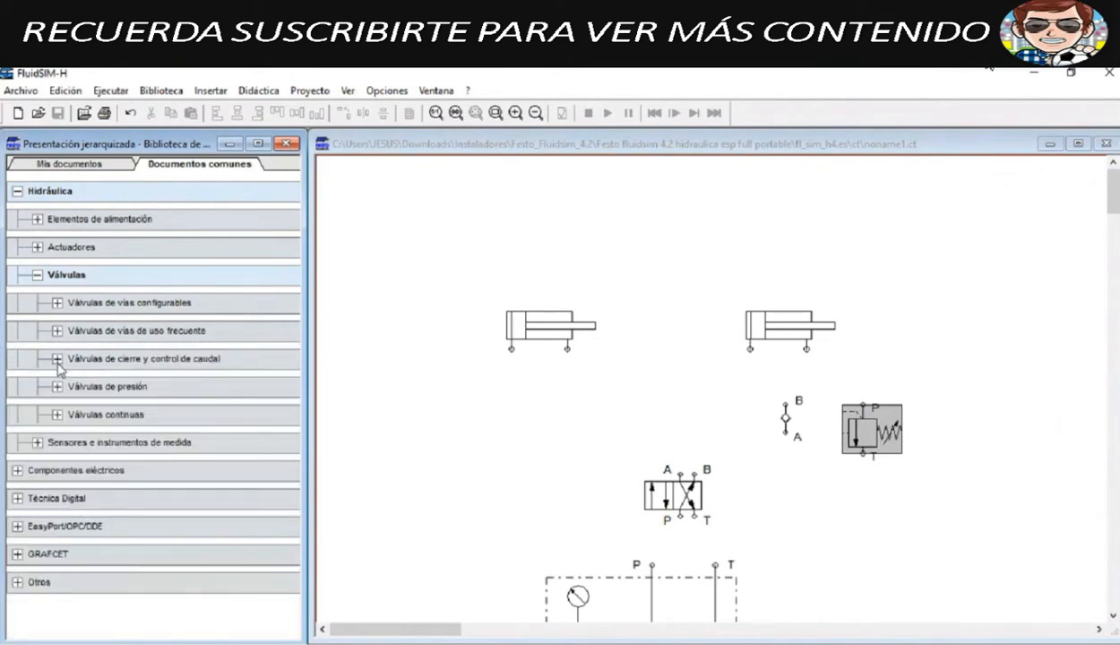
click(56, 386)
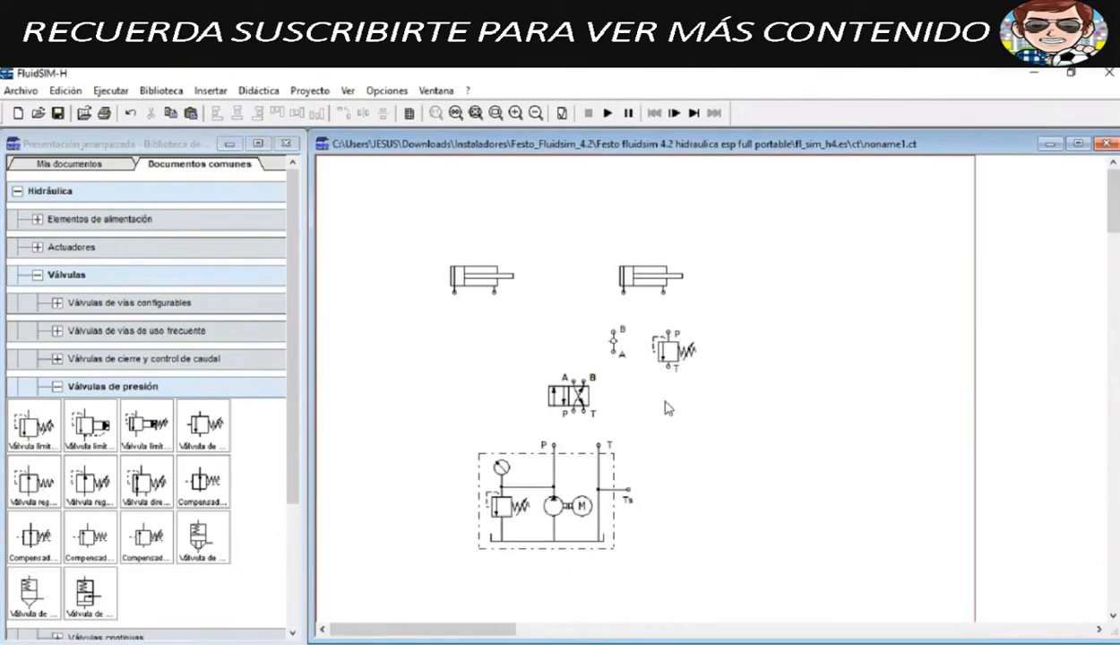
Step: Configure the 4/n-way valve body with three positions: parallel flow, a centre with P-T connected and A-B blocked, and crossed flow, starting centred
click(567, 397)
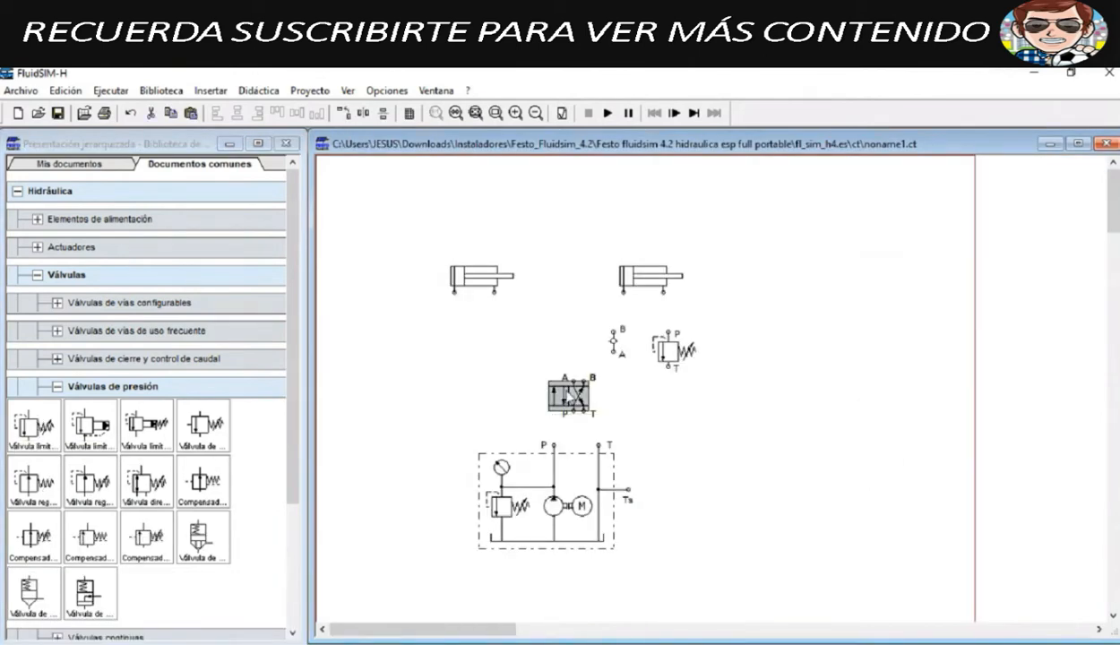
double_click(571, 397)
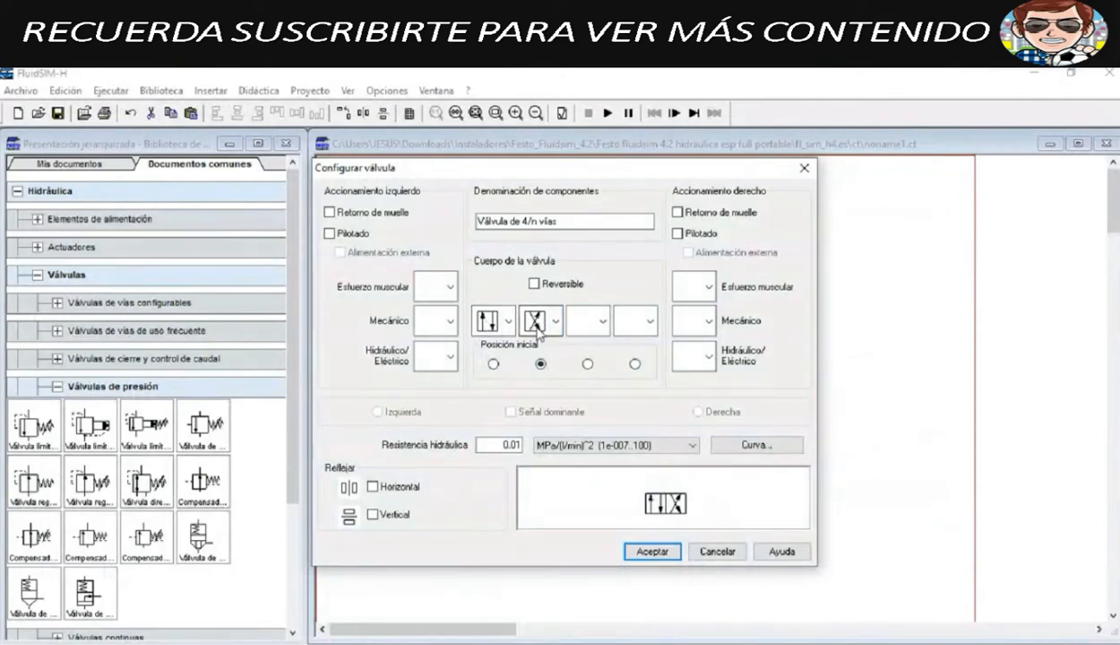
click(602, 324)
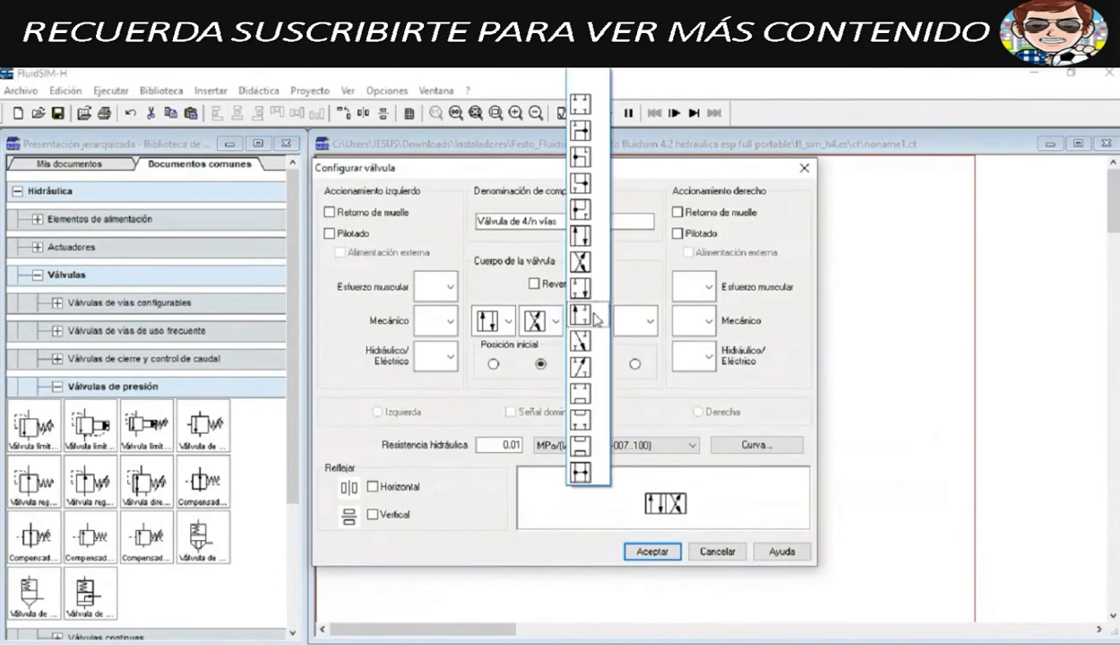
click(583, 260)
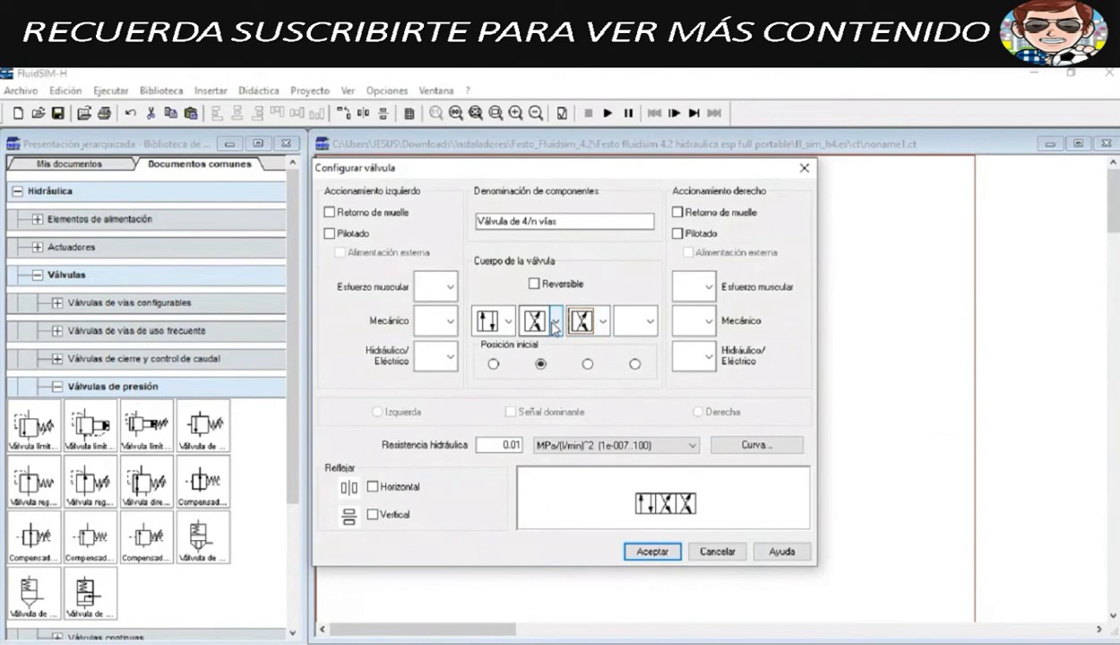
click(555, 325)
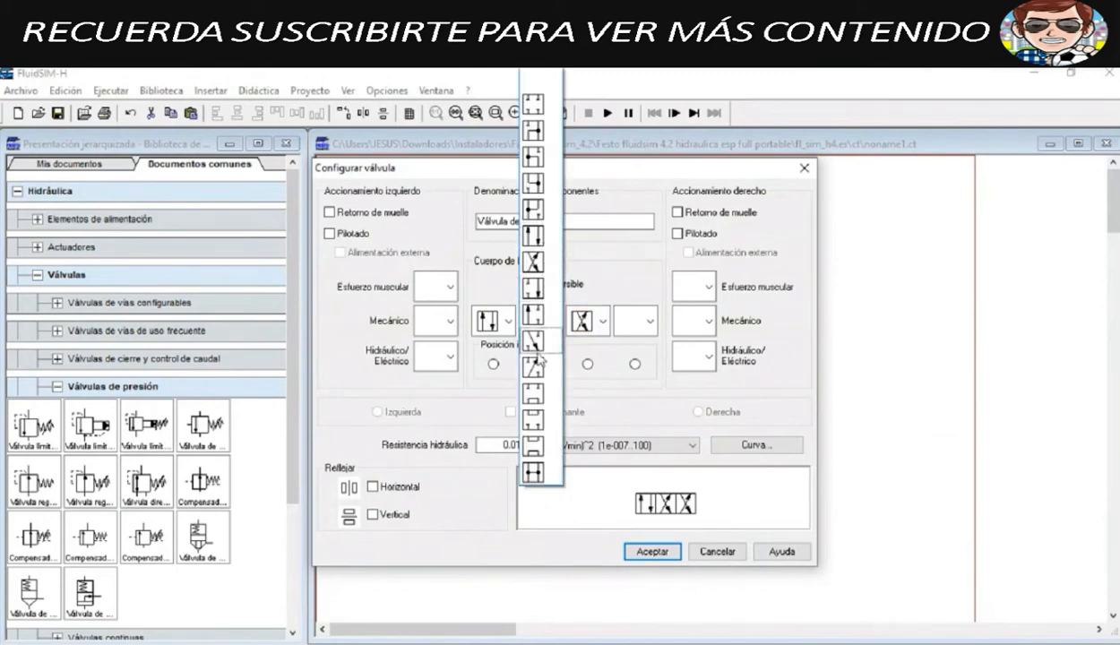
click(533, 397)
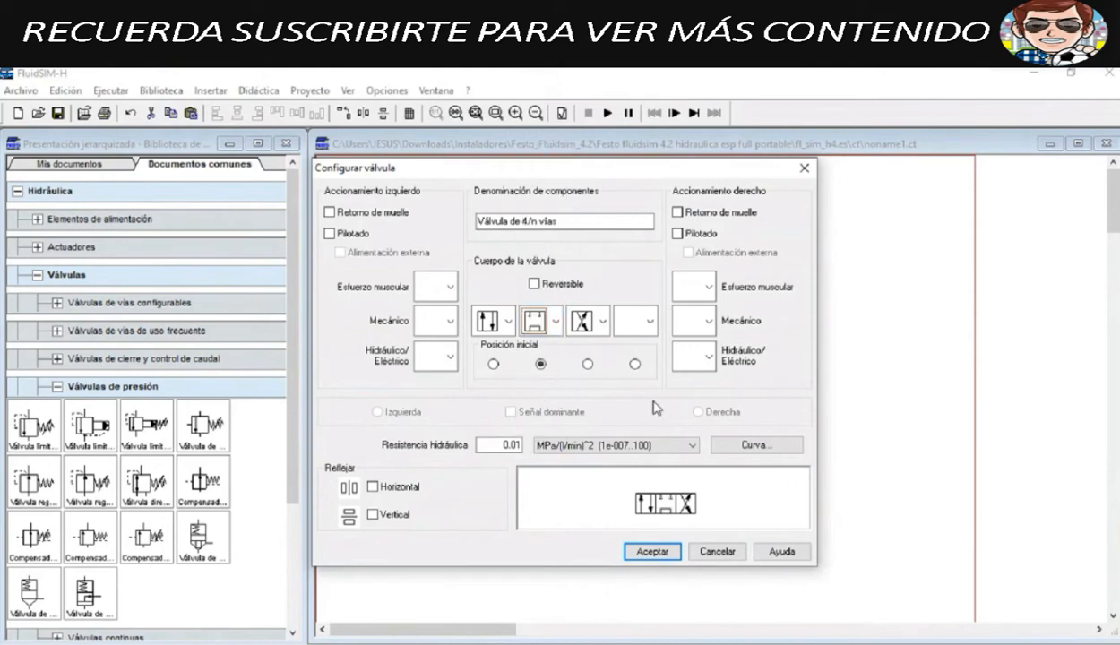
click(540, 366)
click(446, 289)
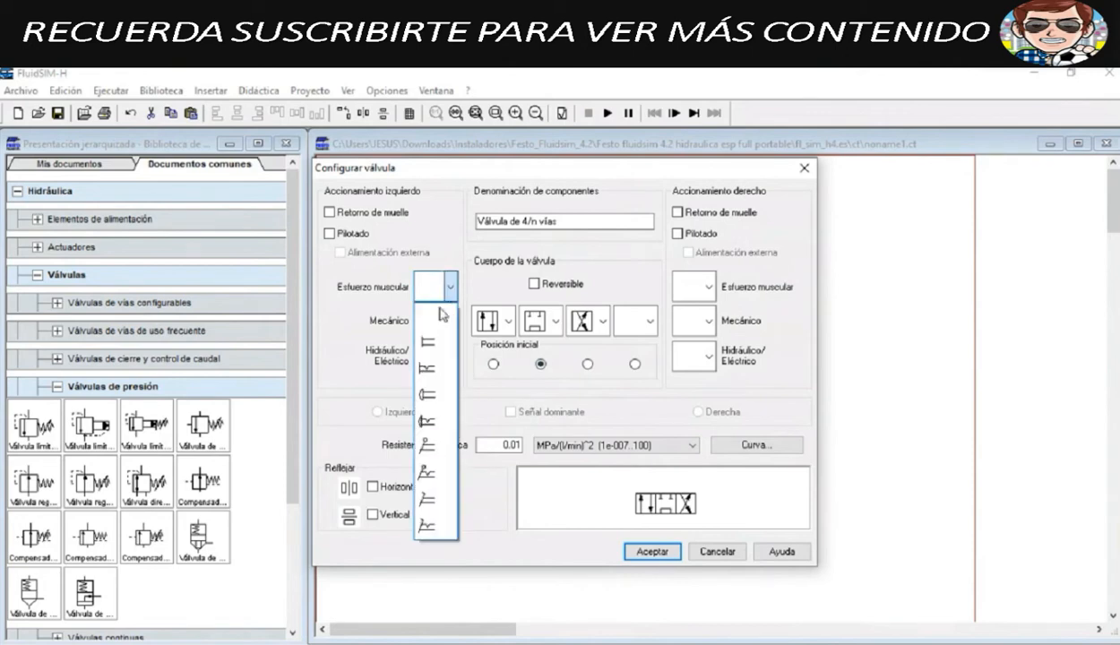
click(428, 395)
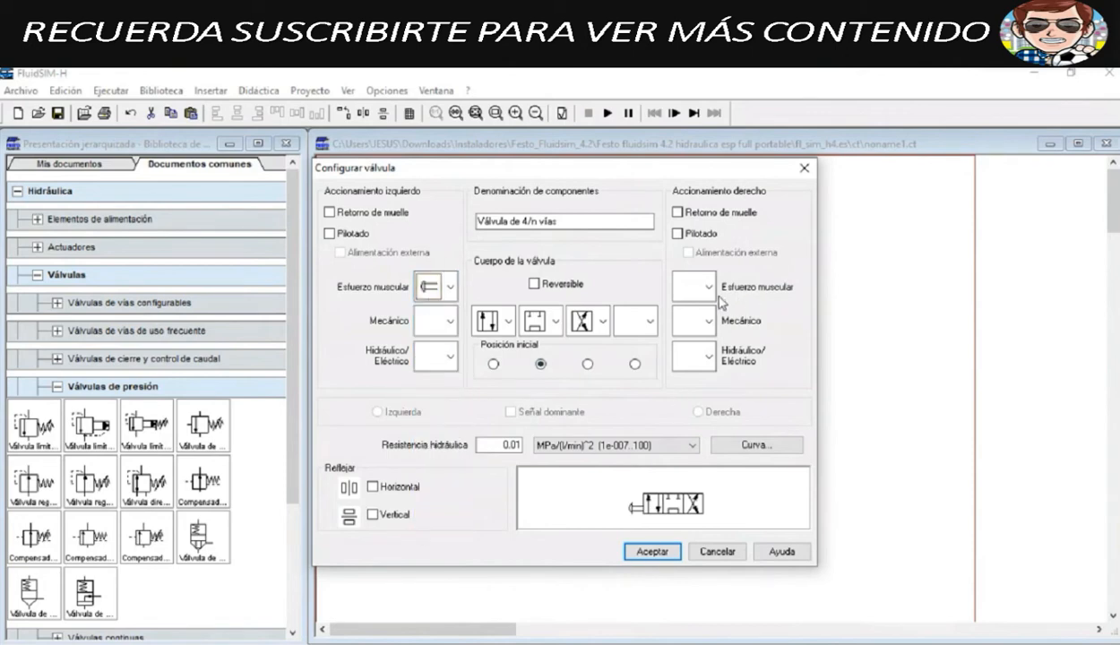
click(708, 287)
click(690, 396)
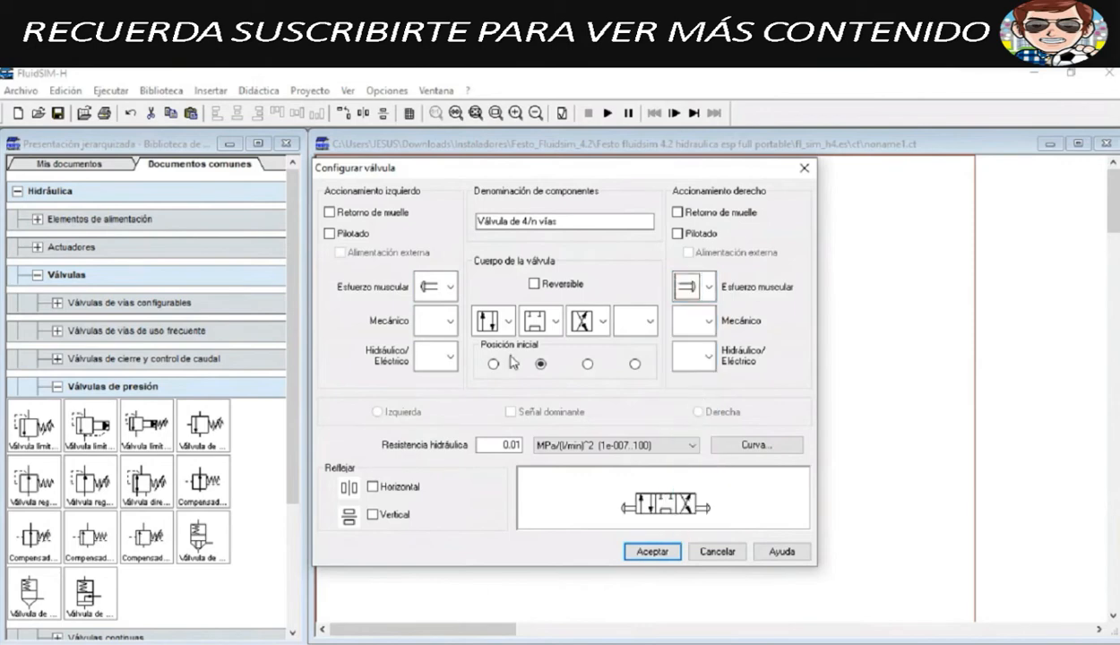
click(451, 289)
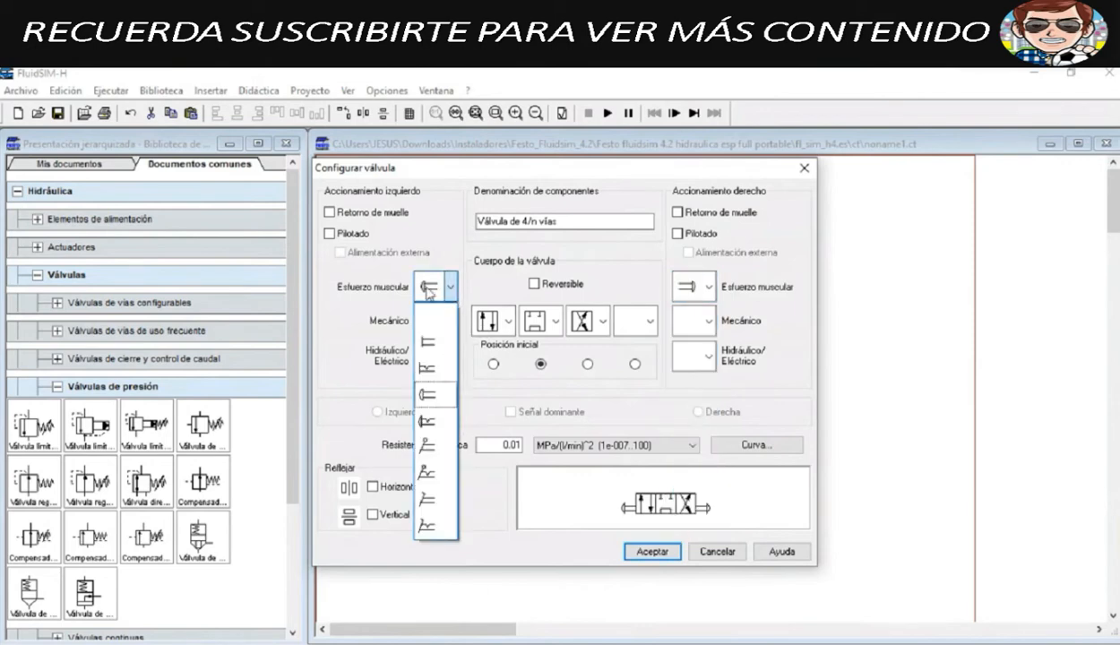
click(440, 317)
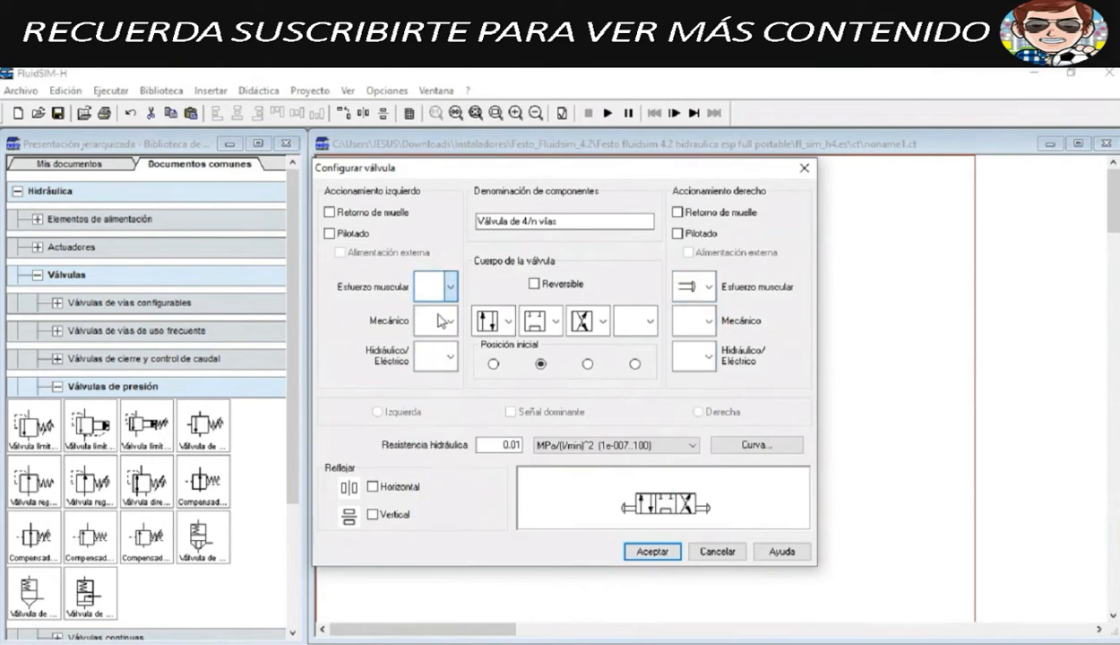
click(708, 287)
click(692, 305)
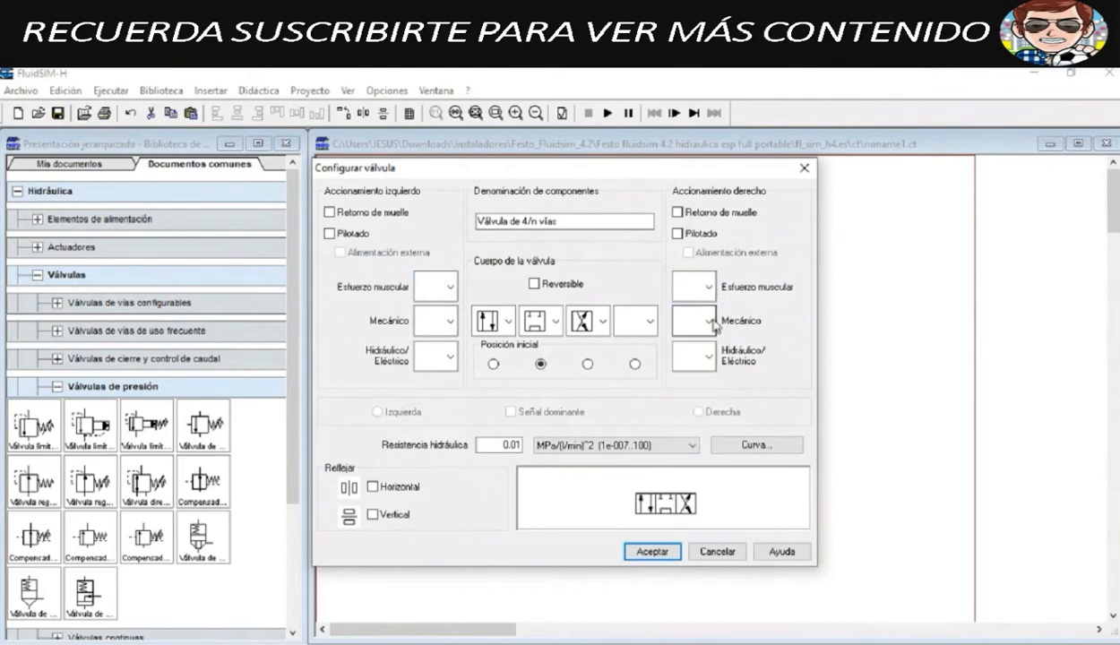
Step: Give the 4/n-way valve solenoid actuation on both sides and accept the configuration
click(708, 356)
click(690, 401)
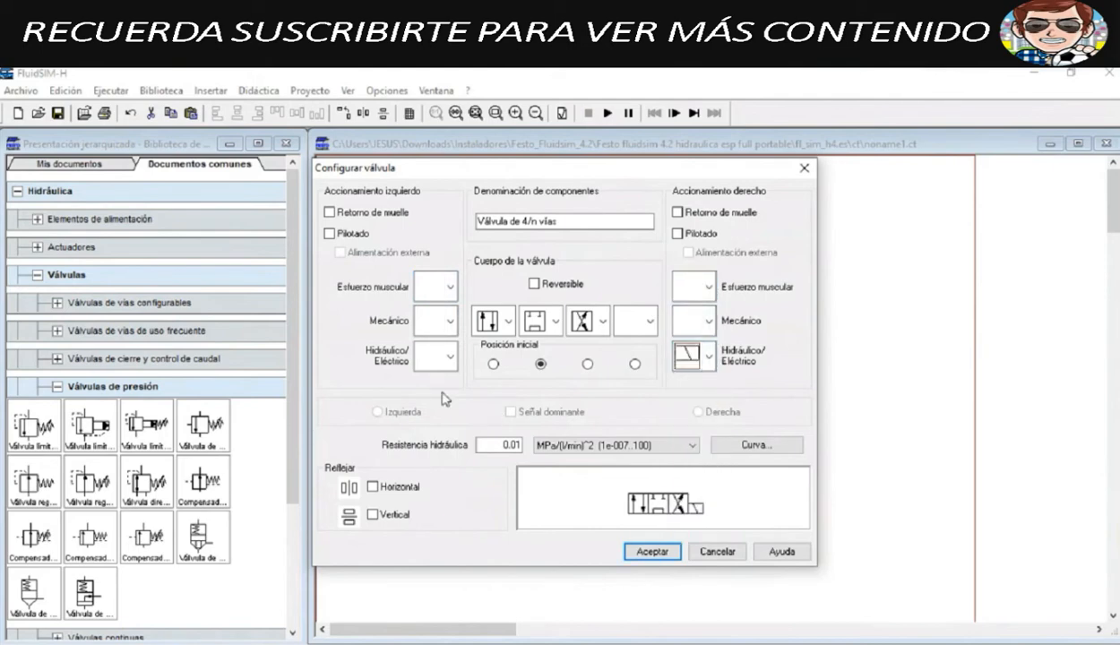
click(448, 357)
click(437, 403)
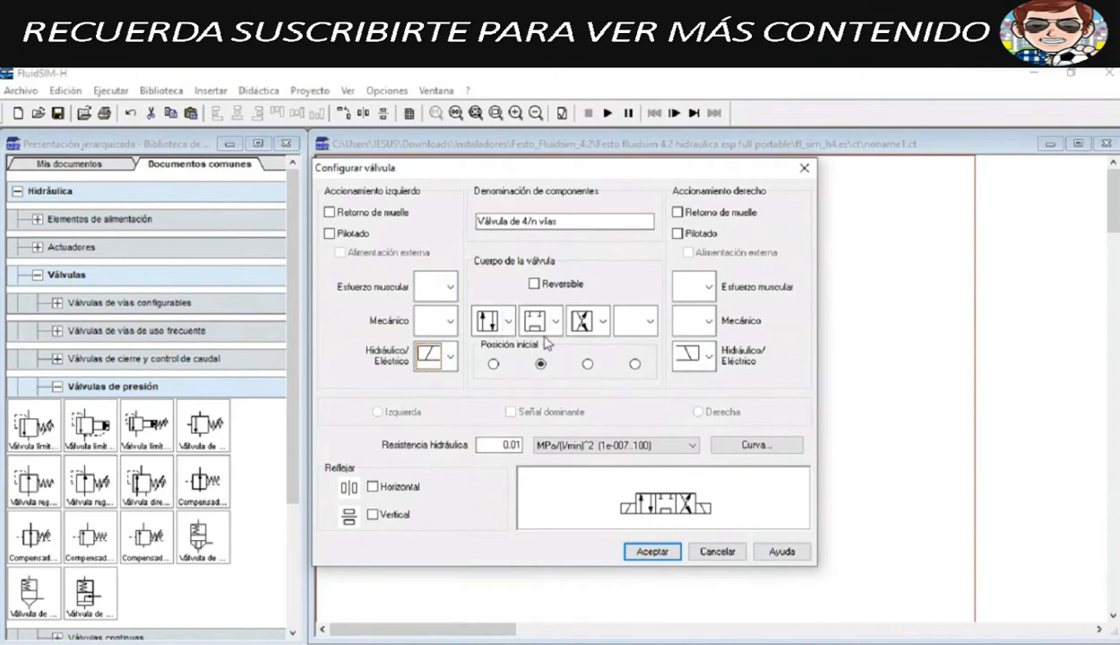
click(647, 552)
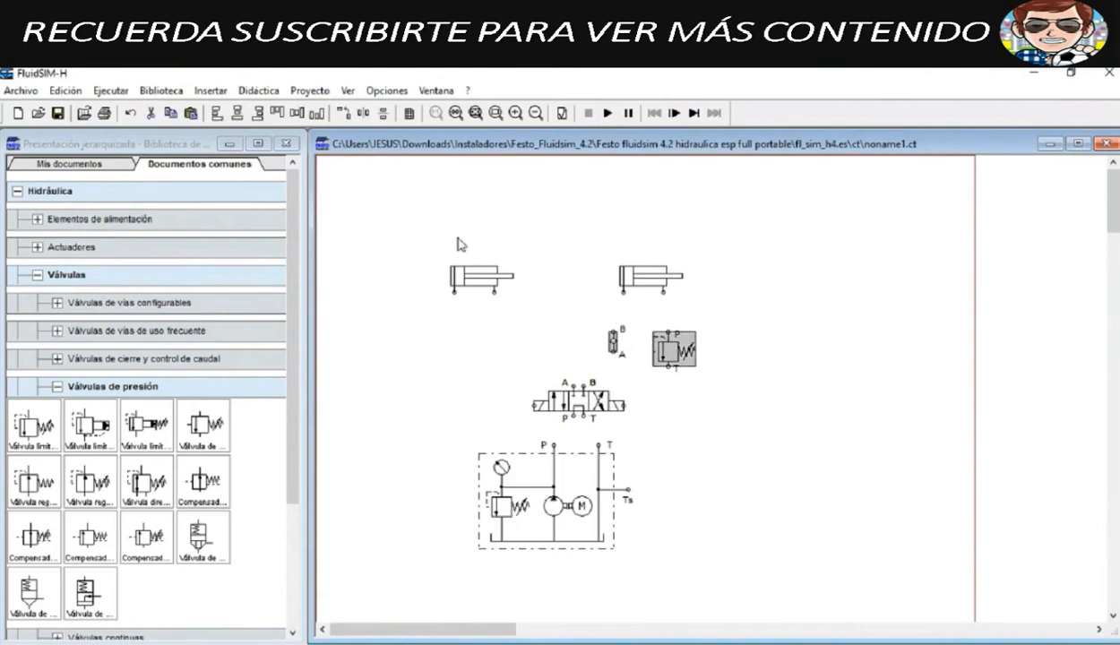
Step: Raise both cylinders, and move the check valve and pressure relief valve together up and to the right
drag(413, 229, 716, 315)
drag(633, 282, 633, 236)
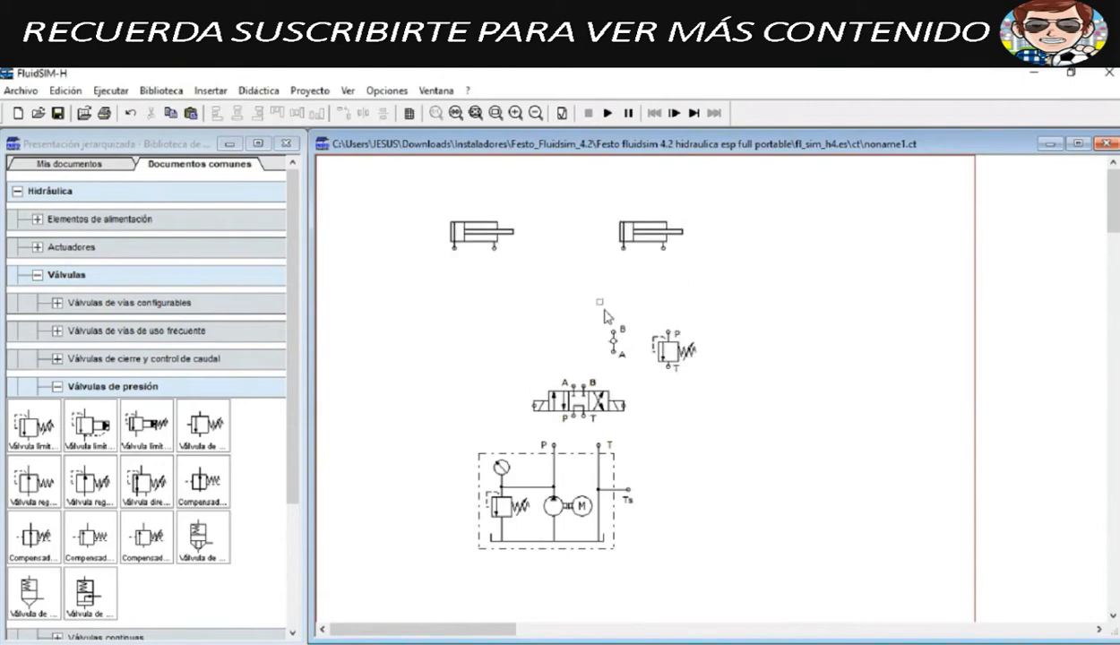
drag(598, 298, 708, 397)
drag(674, 351, 719, 326)
Step: Connect the power unit's P and T ports to the valve's P and T, and shift the valve slightly left
drag(554, 445, 574, 416)
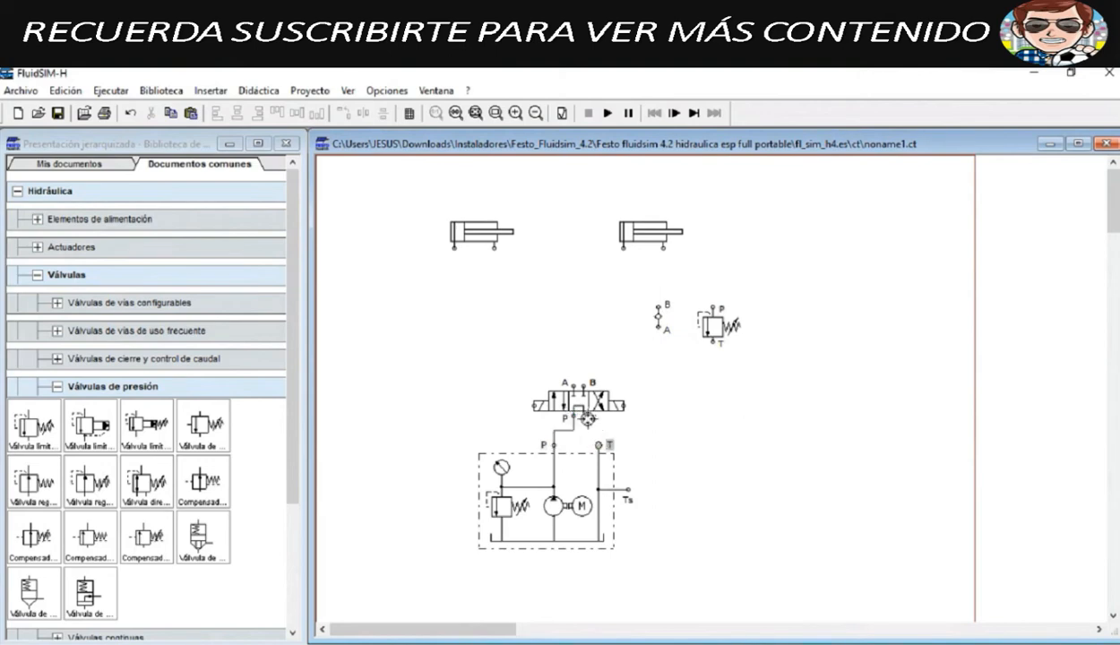
drag(588, 418, 584, 416)
click(580, 395)
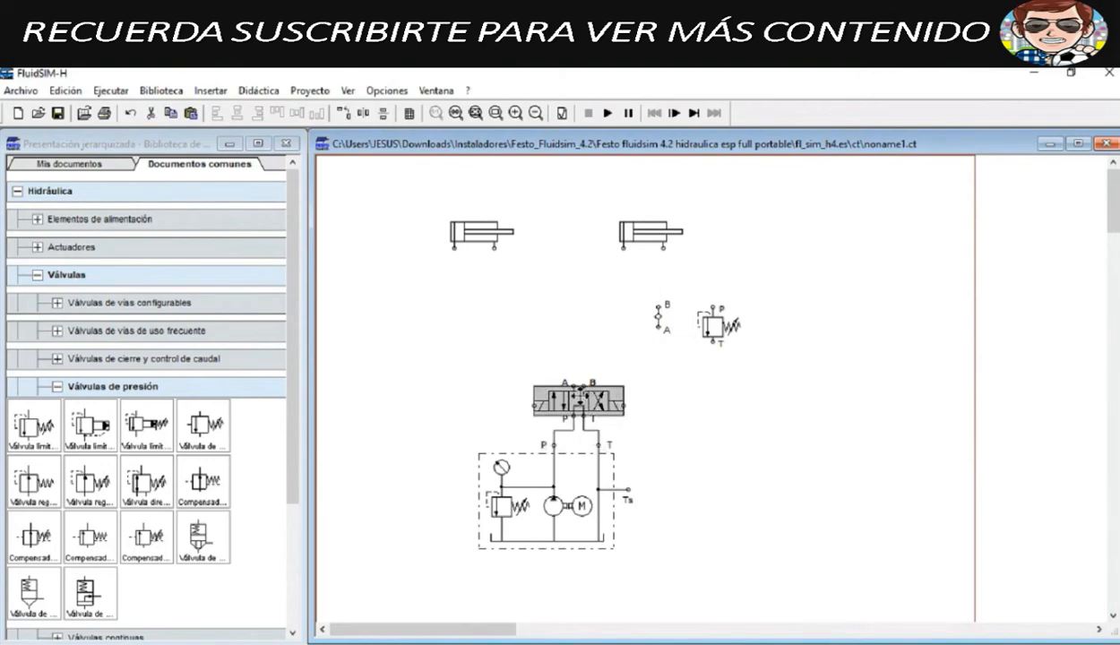
click(668, 598)
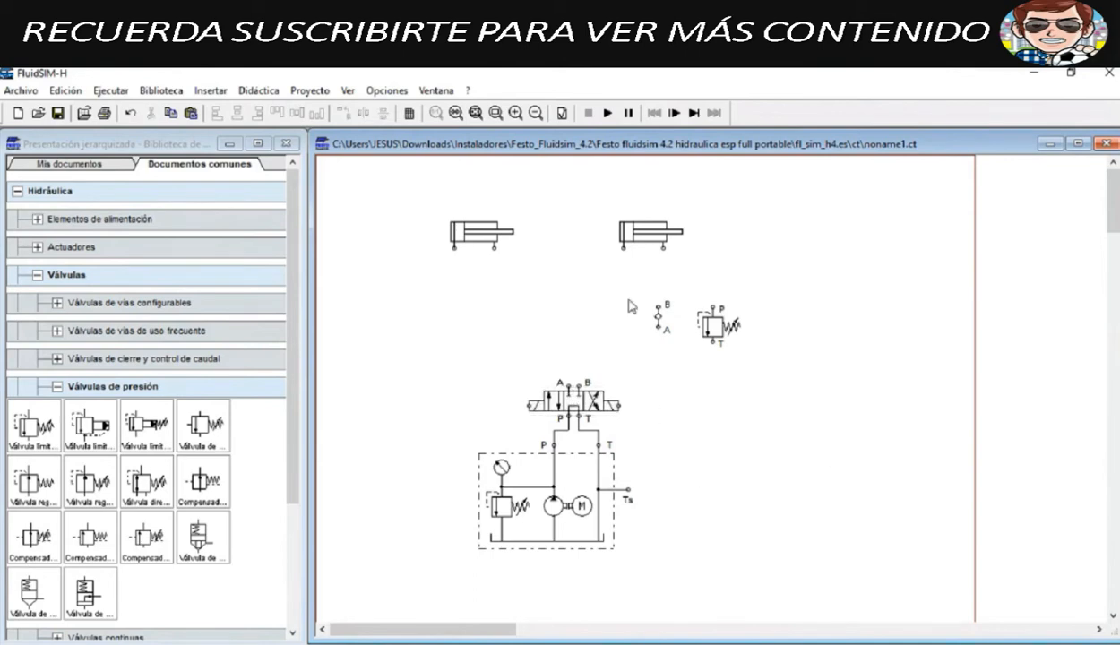
Step: Move the check and relief valves further right, and shift both cylinders down and slightly left
drag(620, 287, 750, 332)
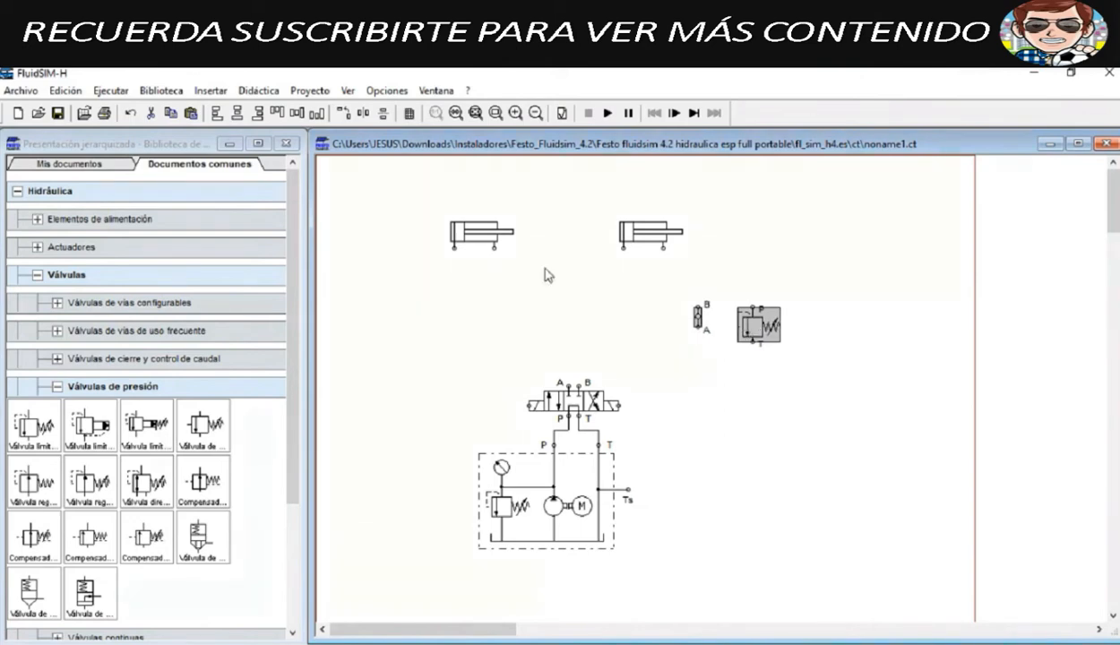
drag(545, 268, 397, 209)
drag(463, 226, 442, 279)
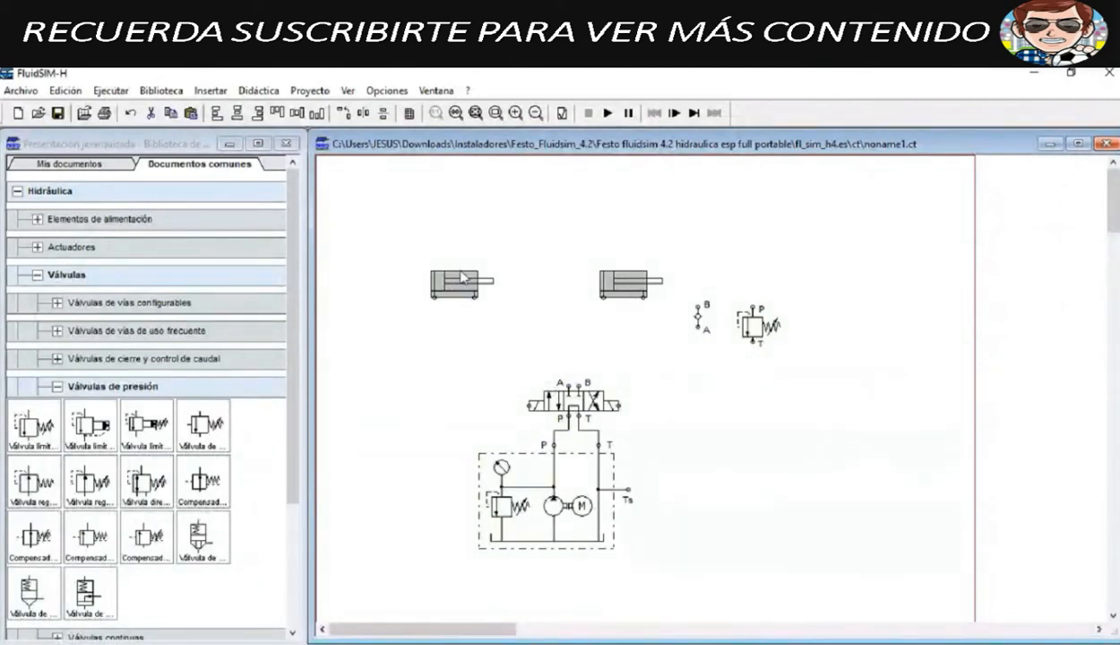
drag(412, 255, 511, 322)
drag(576, 230, 648, 326)
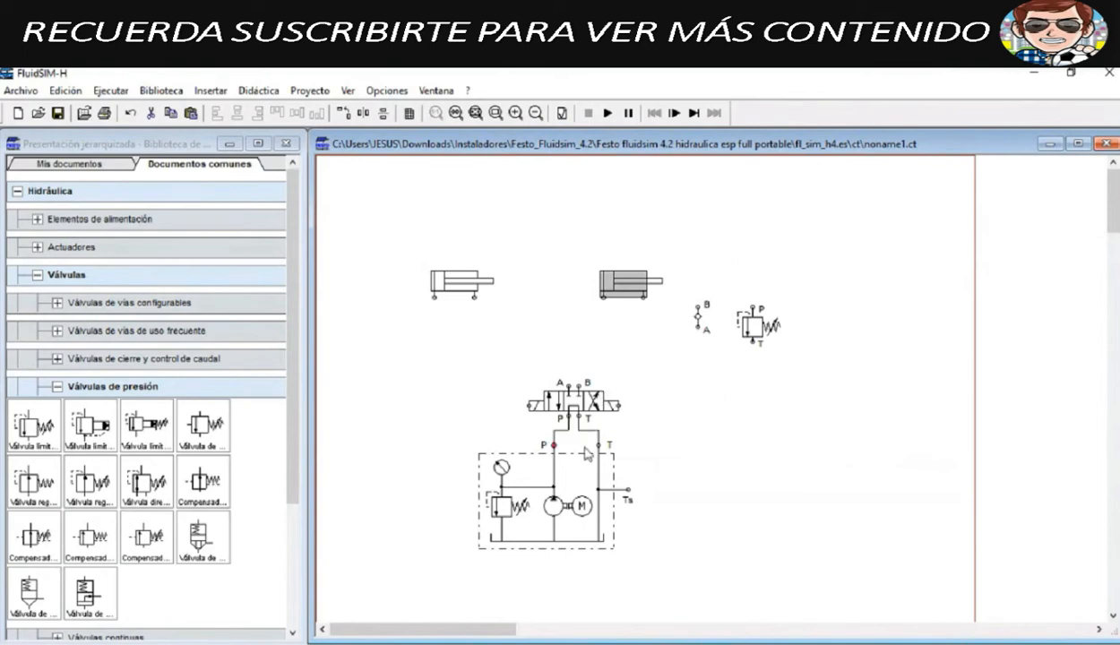
click(457, 289)
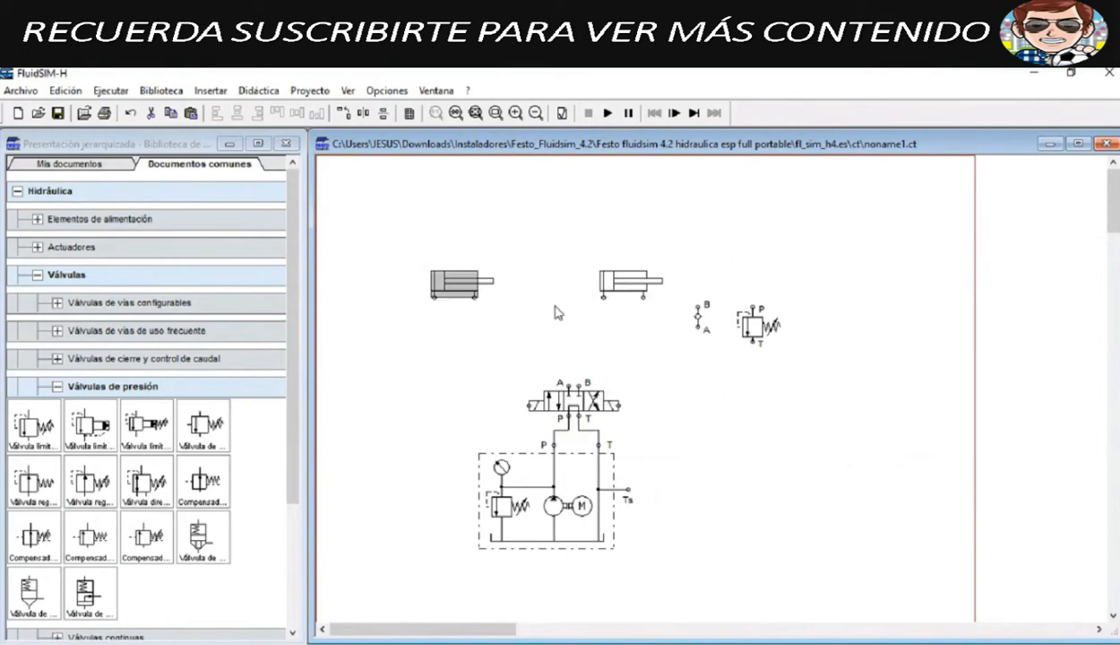
click(606, 292)
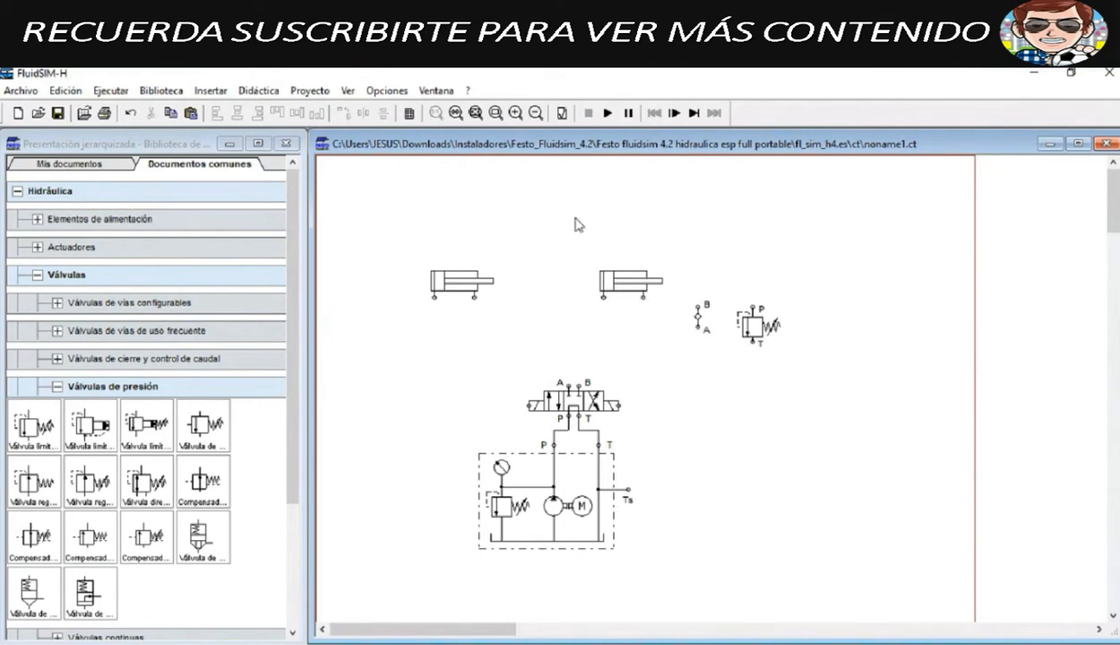
mouse_move(416, 213)
mouse_down()
mouse_move(451, 247)
mouse_move(624, 319)
mouse_up()
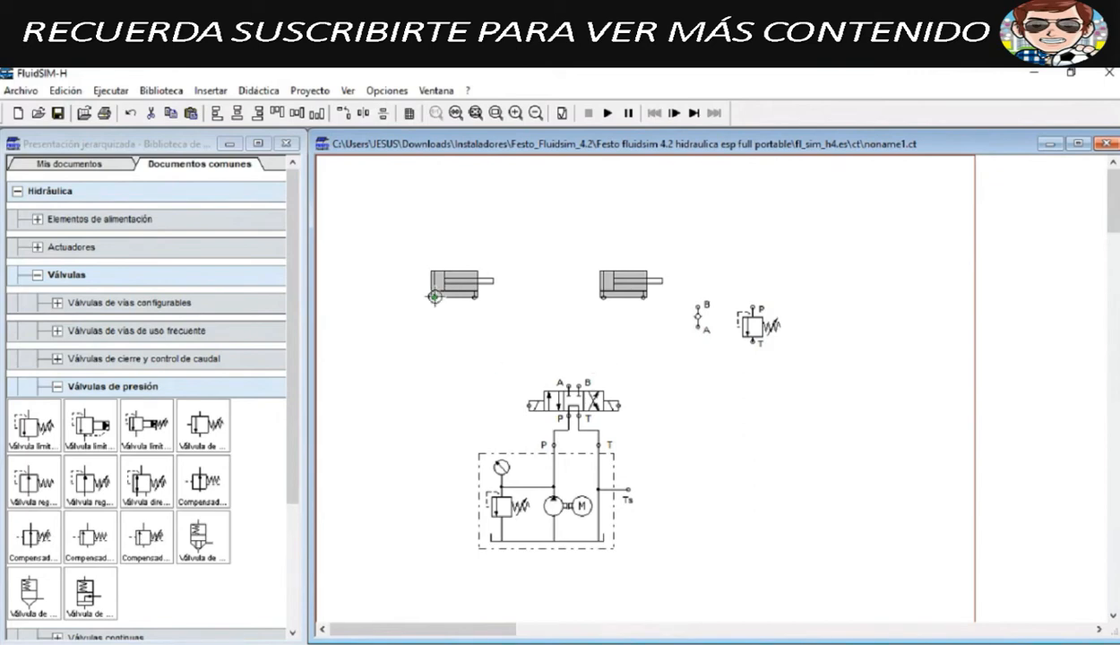
Step: Connect port A of the 4/n-way valve to the rear port of the left-hand cylinder
click(419, 331)
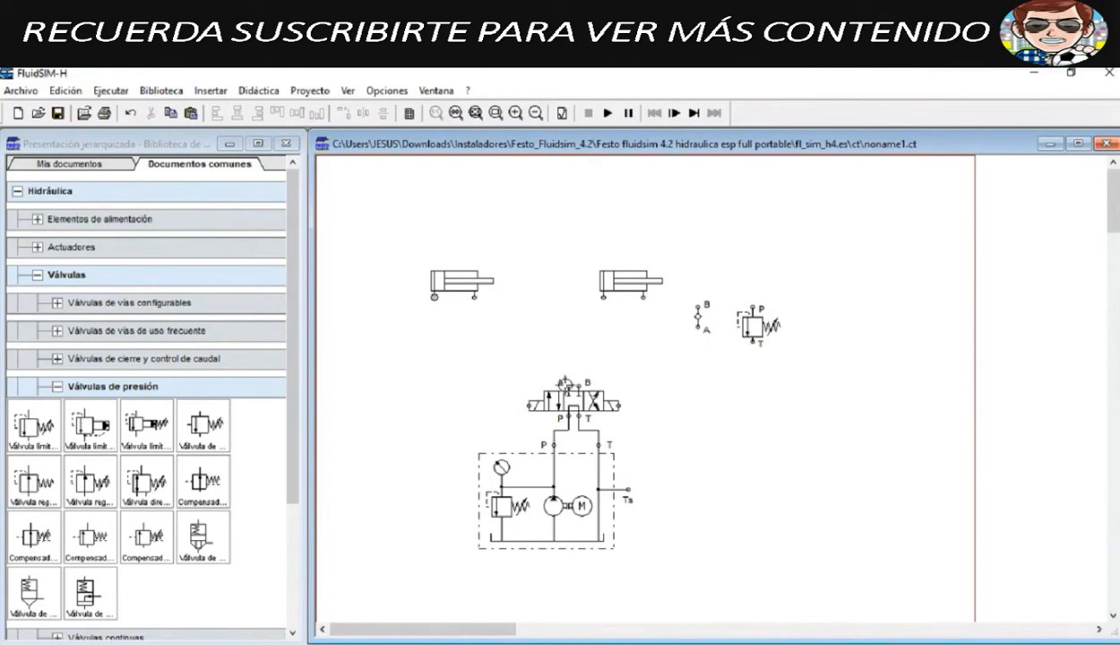
drag(559, 384, 433, 301)
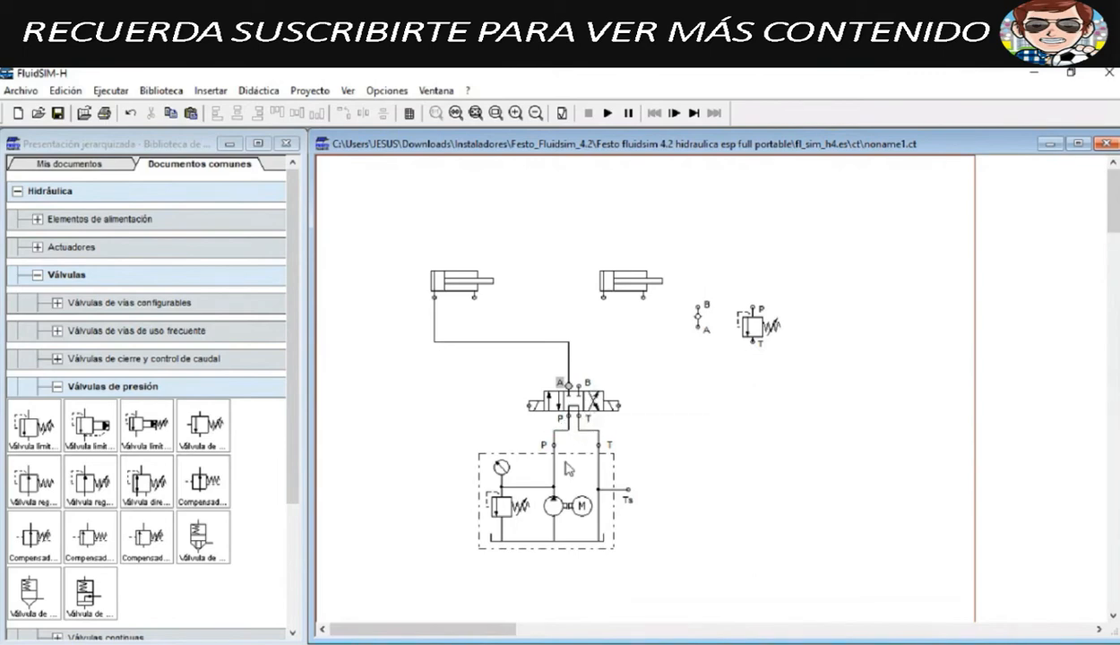
mouse_move(523, 547)
mouse_move(618, 488)
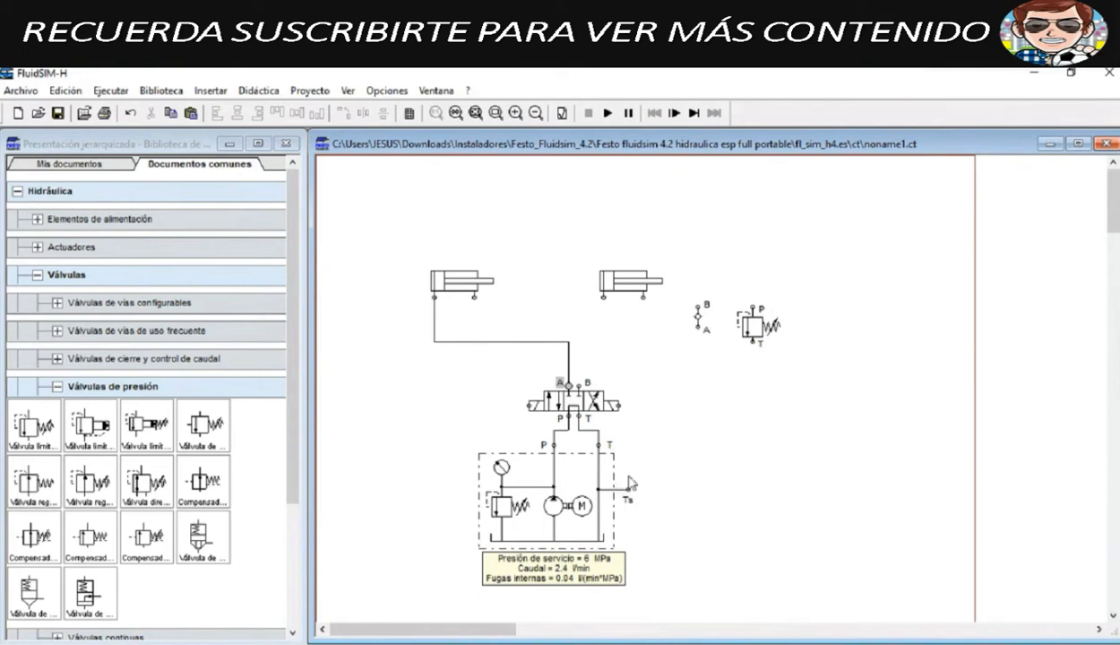
mouse_move(553, 408)
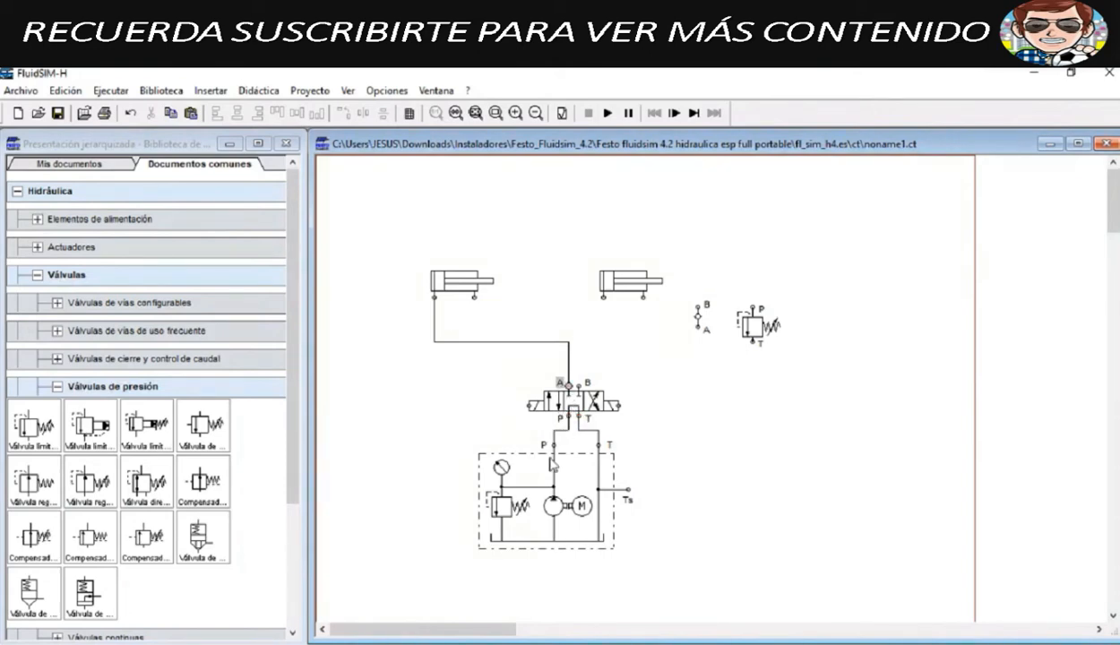
Step: Shift the right-hand cylinder further right, and raise both cylinders to leave room below them
mouse_move(554, 505)
scroll(707, 467, up, 1)
scroll(724, 485, down, 2)
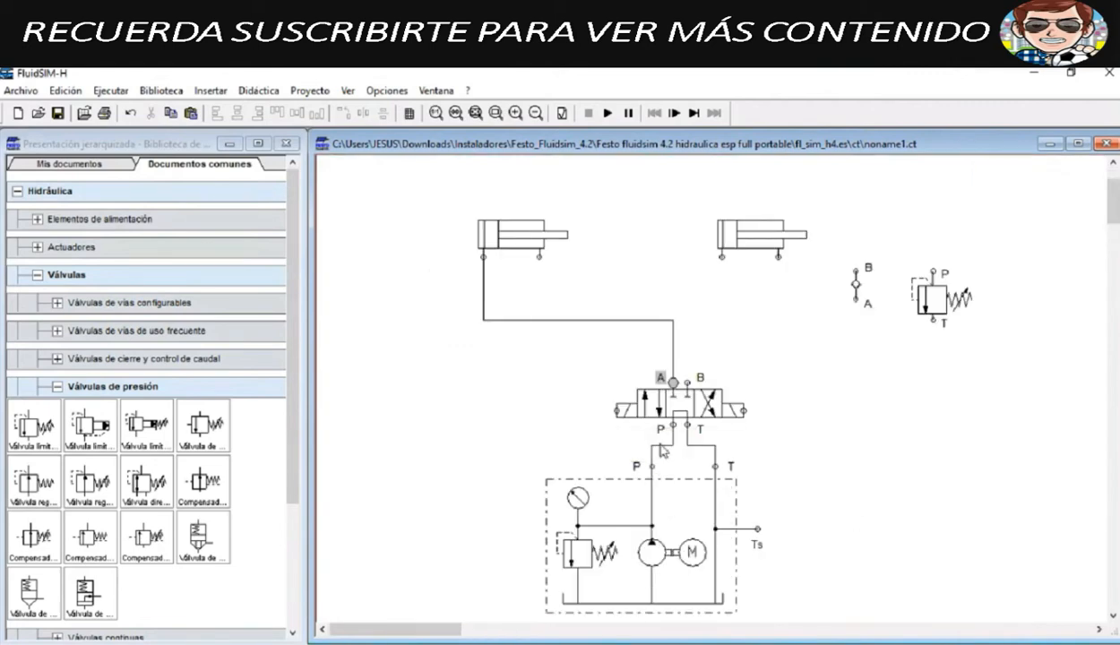
mouse_move(673, 369)
mouse_down()
mouse_move(674, 341)
mouse_move(674, 381)
mouse_up()
mouse_move(751, 238)
mouse_move(705, 190)
mouse_down()
mouse_move(723, 231)
mouse_move(831, 283)
mouse_up()
drag(757, 236, 780, 229)
mouse_move(433, 207)
mouse_down()
mouse_move(476, 225)
mouse_move(824, 245)
mouse_move(821, 267)
mouse_up()
drag(778, 229, 758, 204)
click(771, 253)
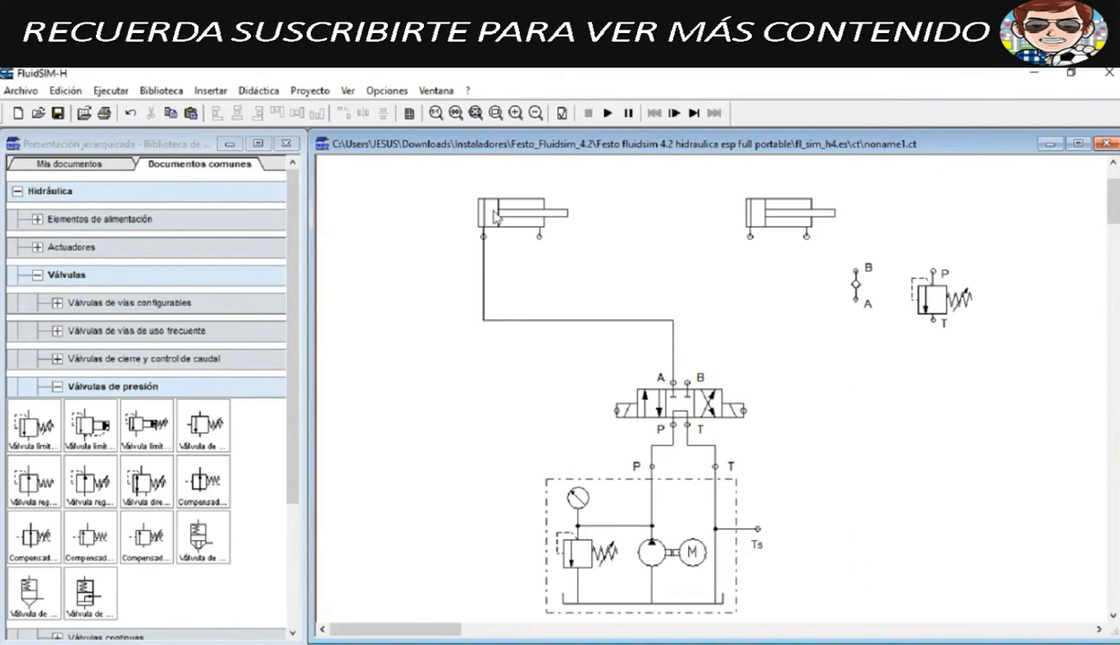
Step: Move the pressure relief valve directly below the right-hand cylinder, and connect its port P to that cylinder's rear port
mouse_move(496, 215)
drag(673, 382, 673, 321)
drag(918, 292, 738, 283)
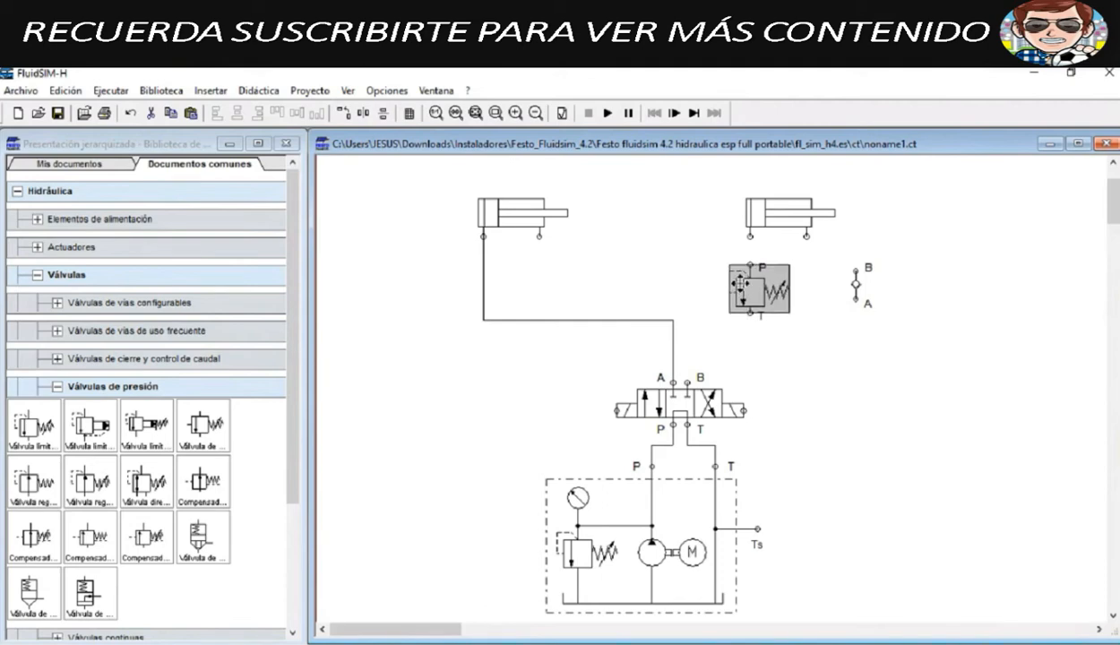
click(865, 402)
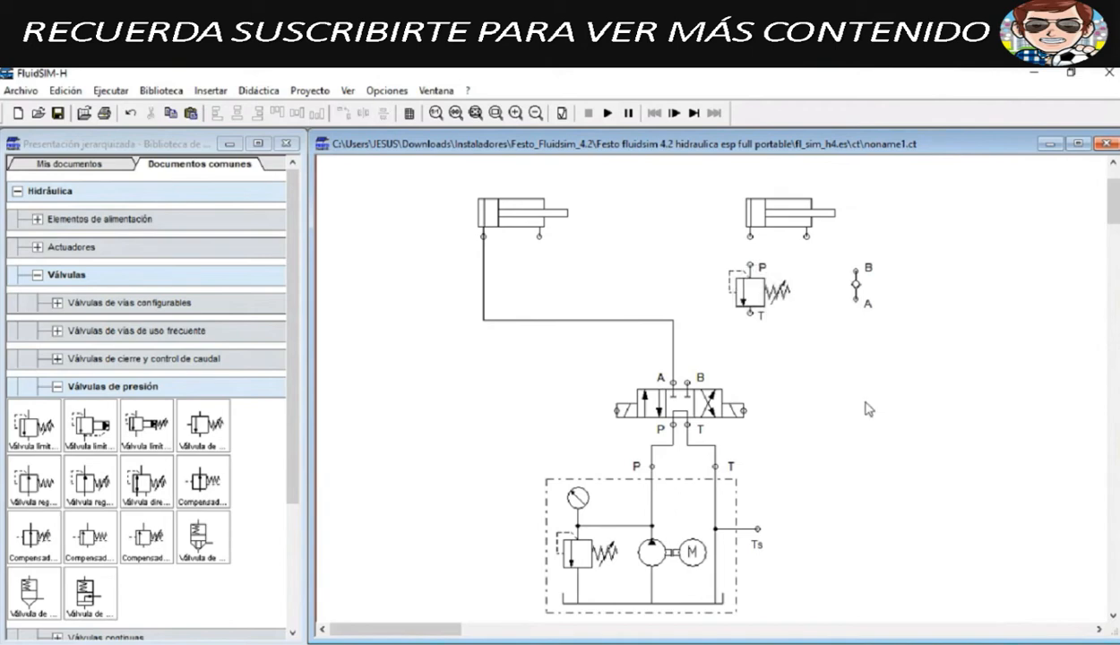
click(752, 303)
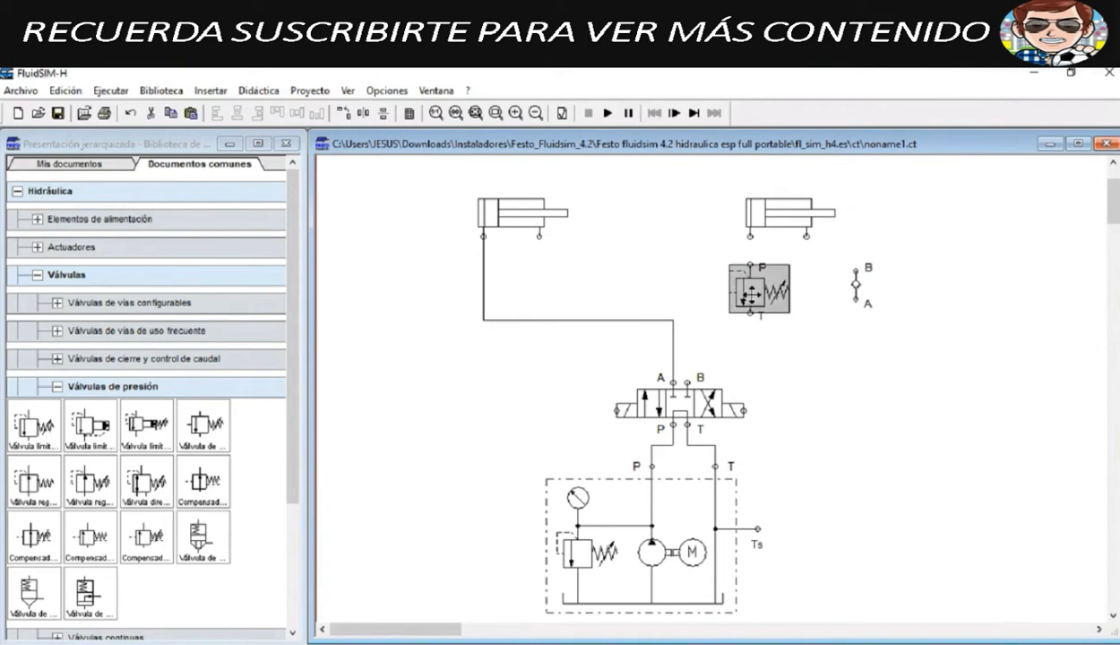
drag(750, 266, 749, 239)
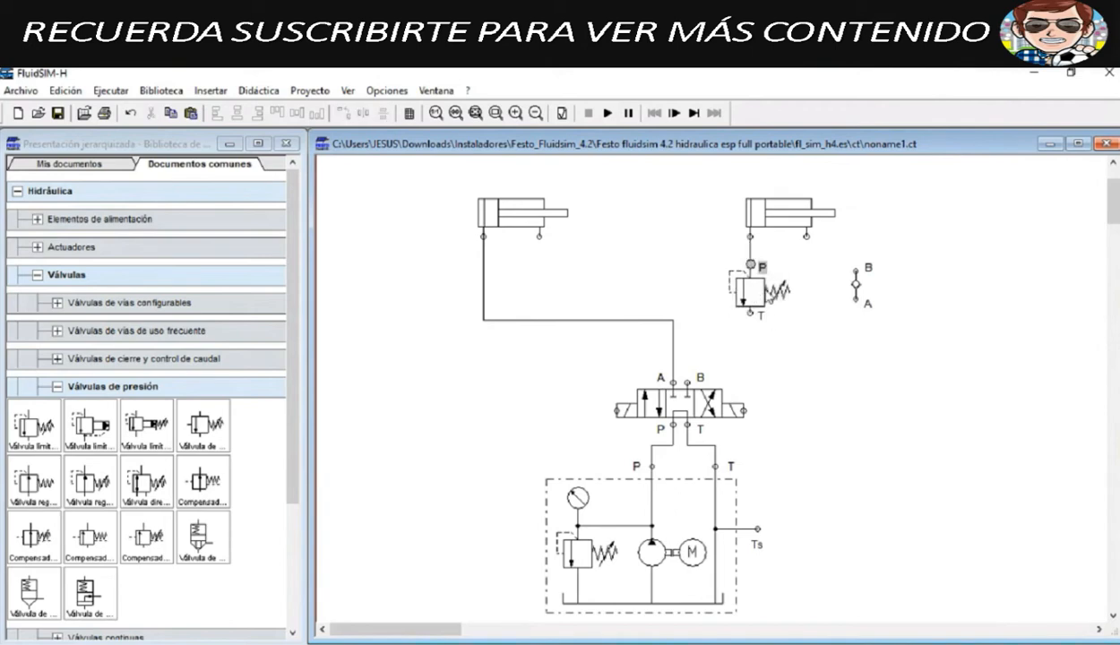
Step: Detach the pressure relief valve from the right-hand cylinder, rotate it 180°, and align its port T below the cylinder's rear port
click(743, 285)
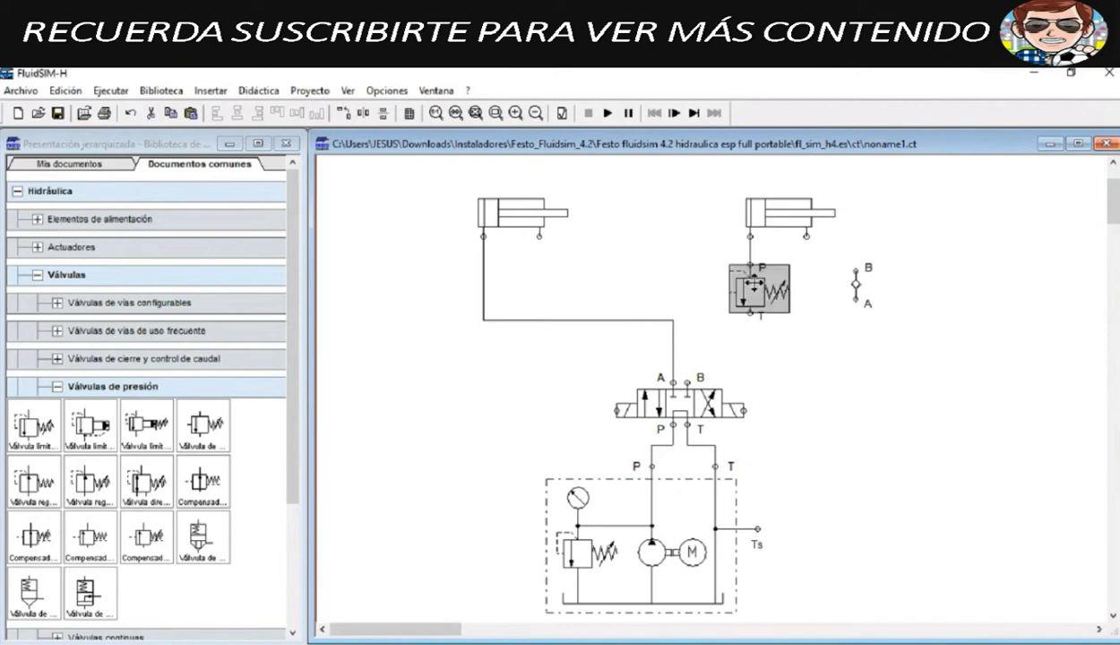
click(751, 237)
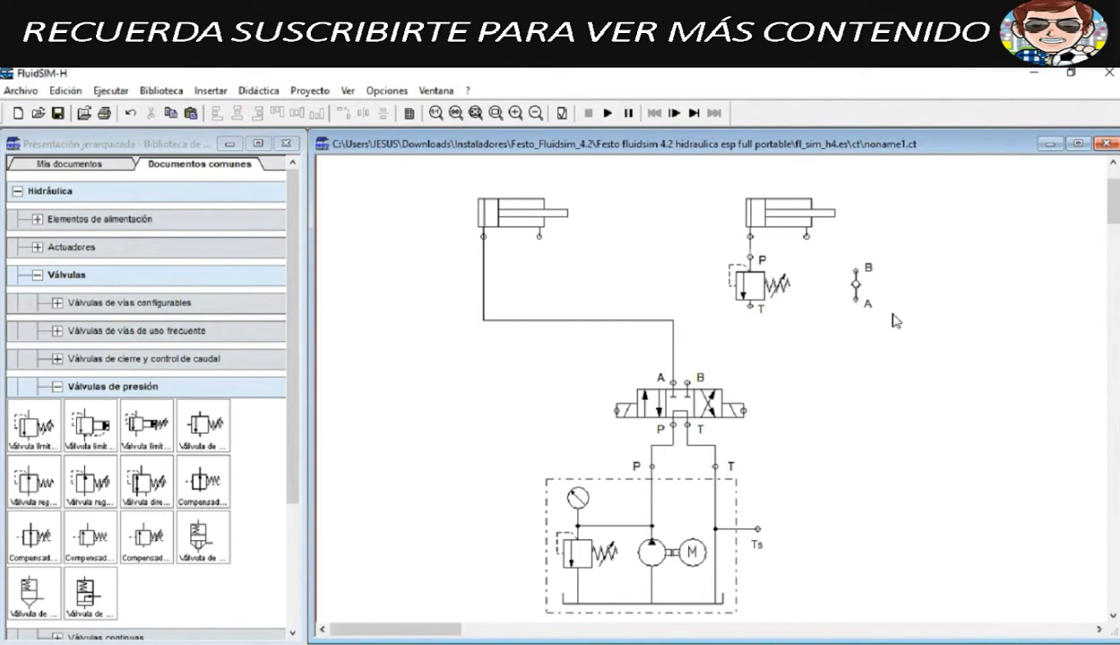
click(749, 283)
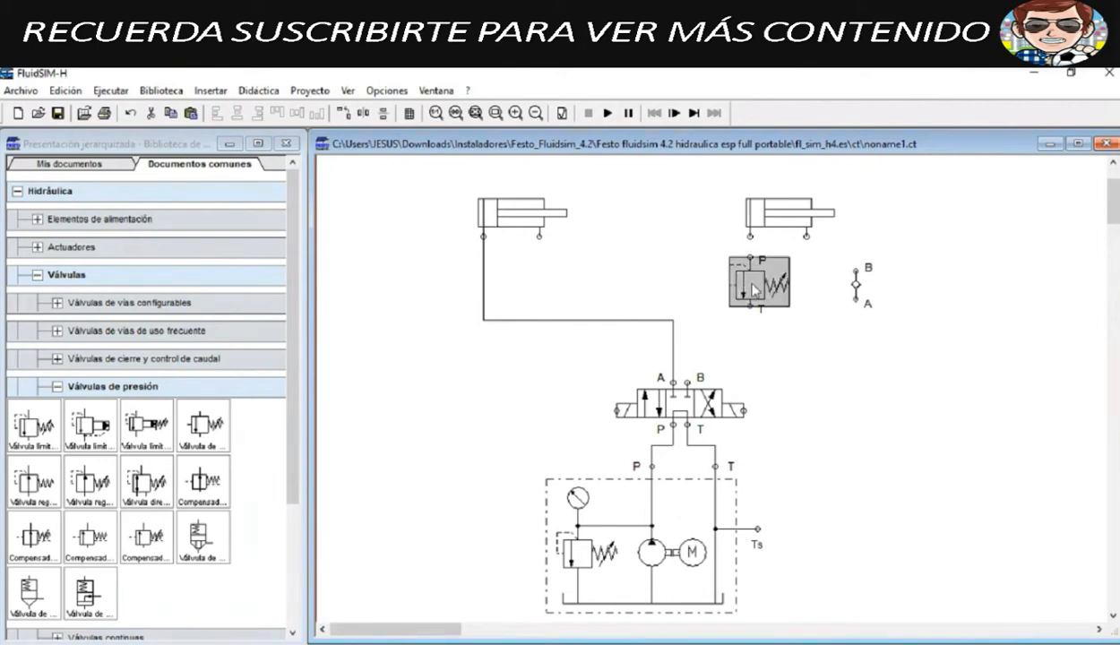
right_click(753, 285)
mouse_move(850, 430)
click(979, 445)
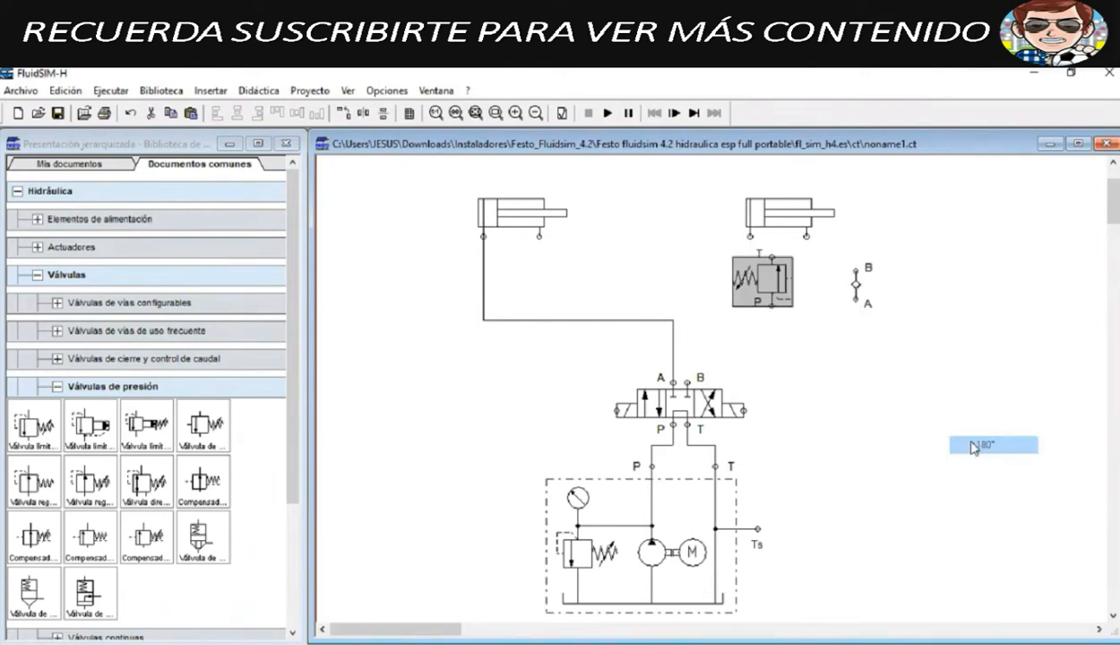
drag(760, 276, 739, 276)
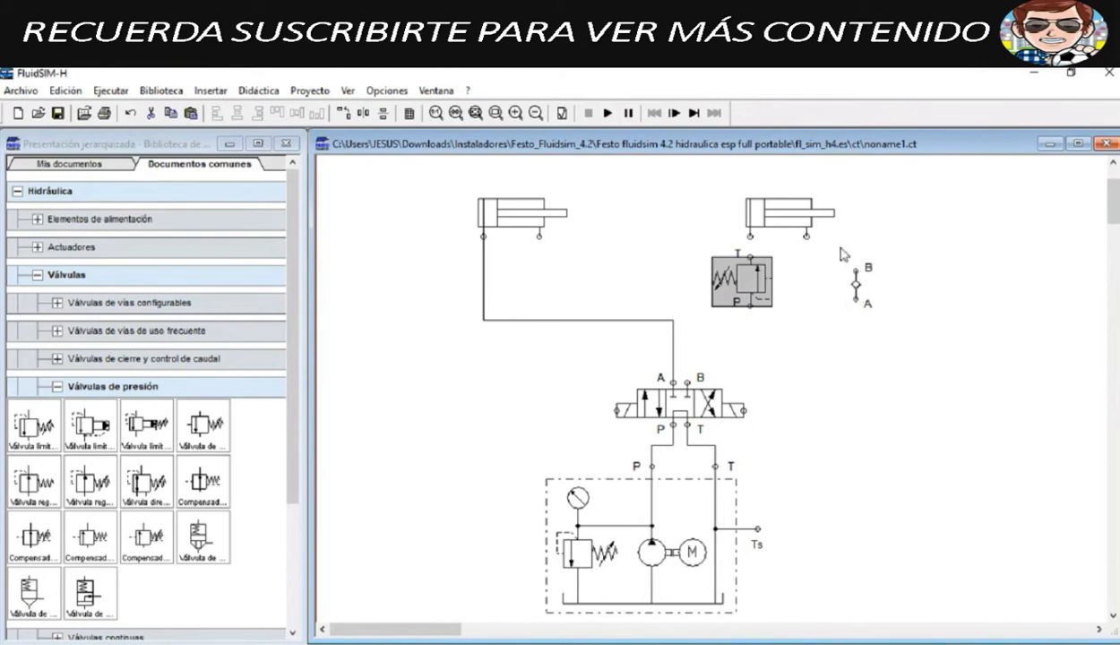
Step: Move the check valve up and further right, clear of the right-hand cylinder
drag(821, 242, 887, 330)
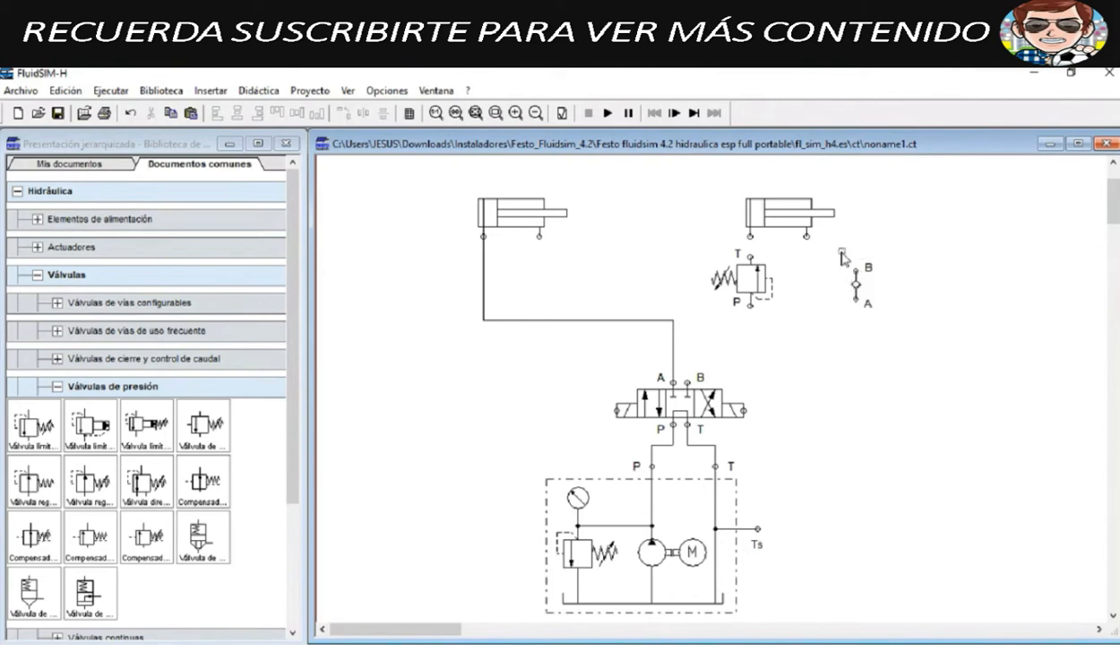
drag(850, 271, 942, 202)
click(606, 259)
Step: Connect the relief valve's port T to the right-hand cylinder's rear port and its port P to the line from directional valve port A
drag(750, 258, 750, 237)
drag(750, 306, 673, 320)
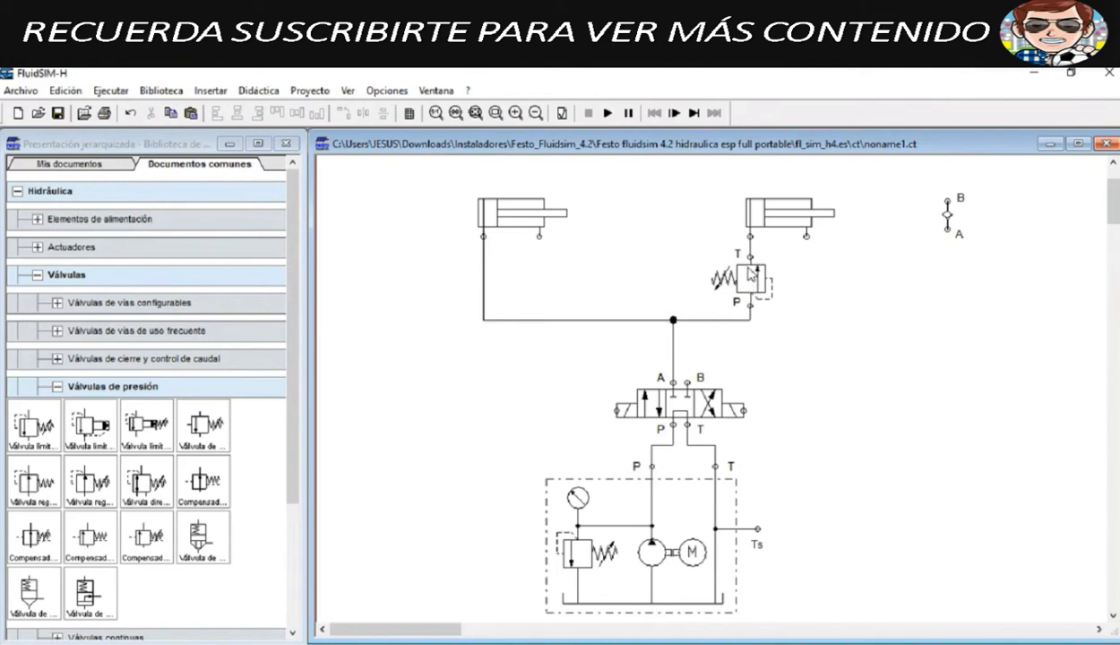
Step: Connect port B of the directional valve to the front ports of both cylinders, aligning the junction directly above port B
mouse_move(800, 226)
drag(686, 382, 539, 236)
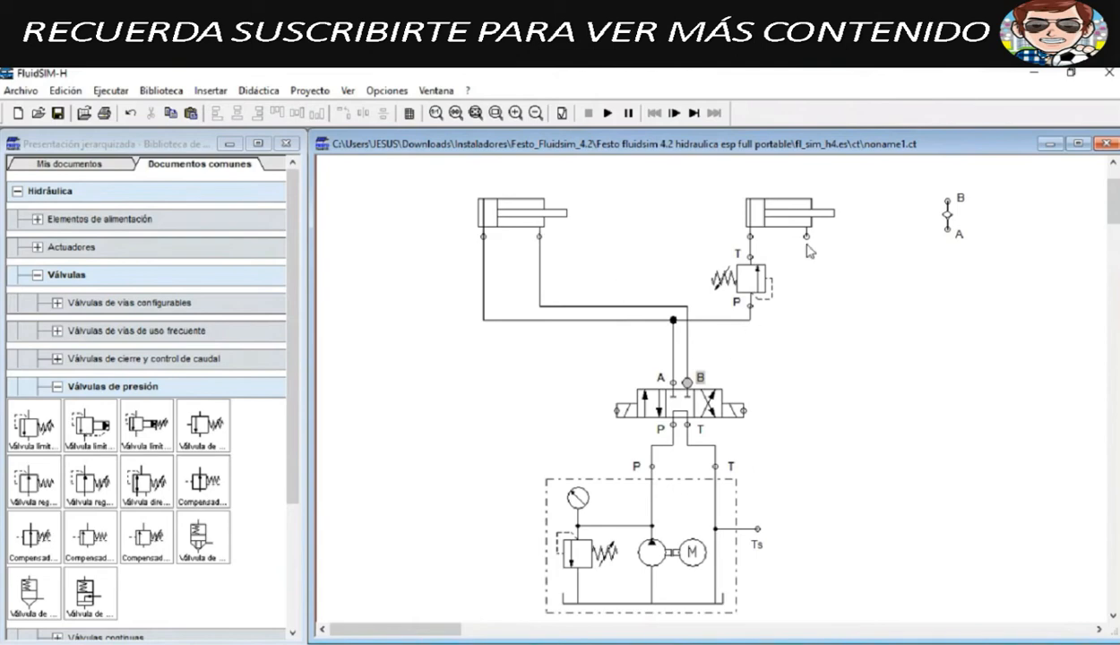
drag(807, 236, 681, 307)
drag(791, 277, 794, 308)
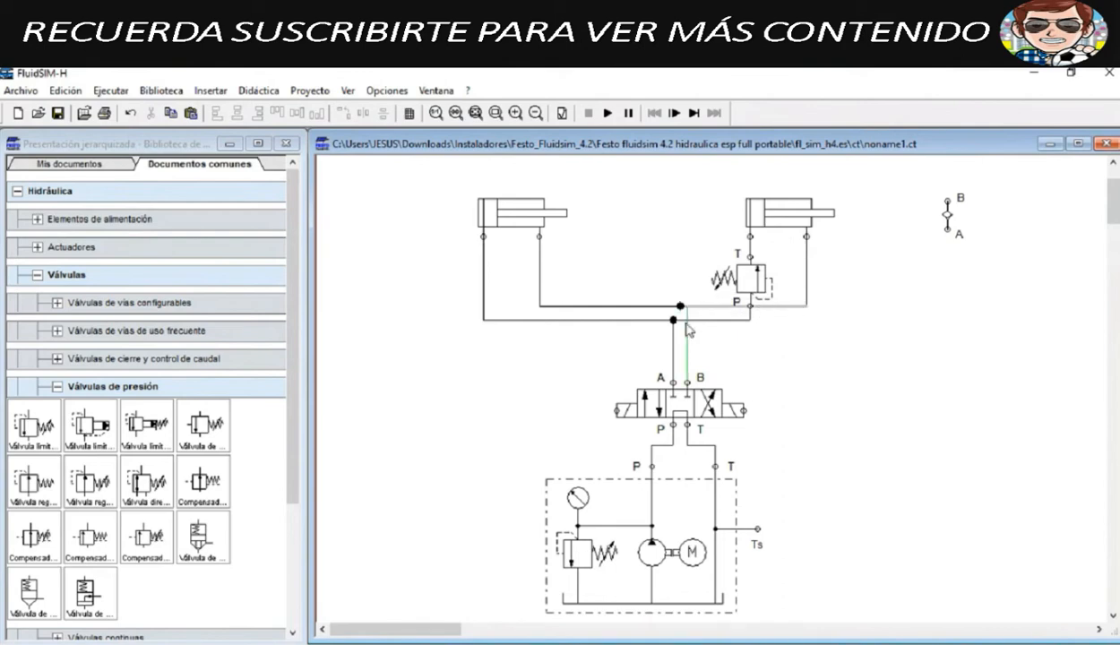
drag(680, 306, 687, 307)
Step: Raise both cylinders and the pressure relief valve slightly to leave more room above the horizontal lines
click(751, 278)
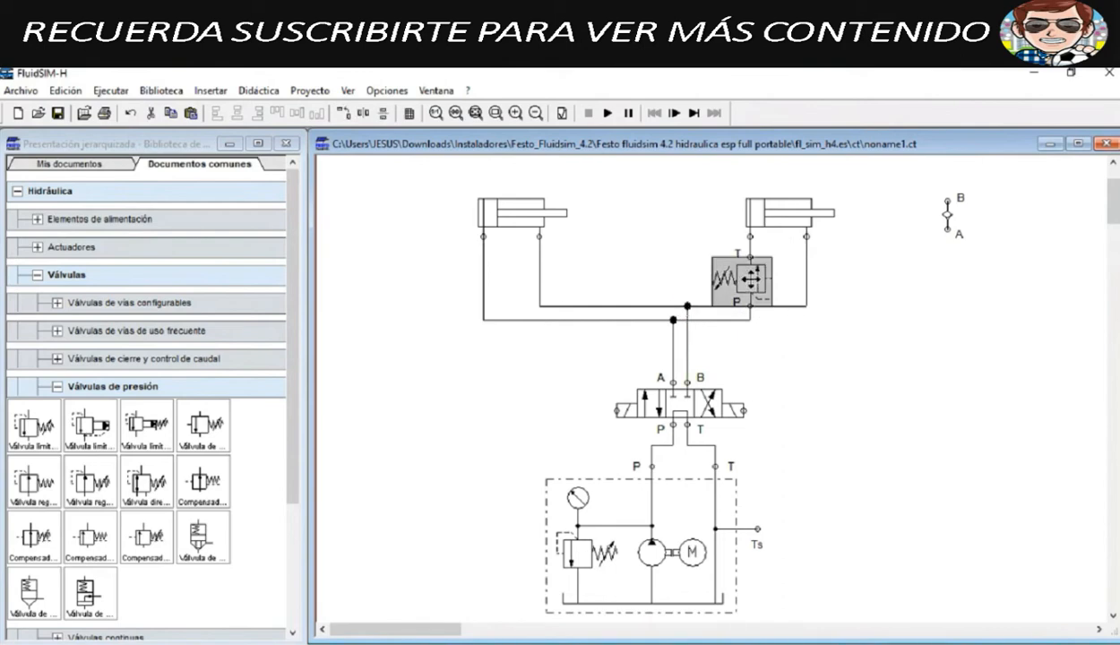
click(683, 194)
drag(430, 189, 816, 238)
click(783, 194)
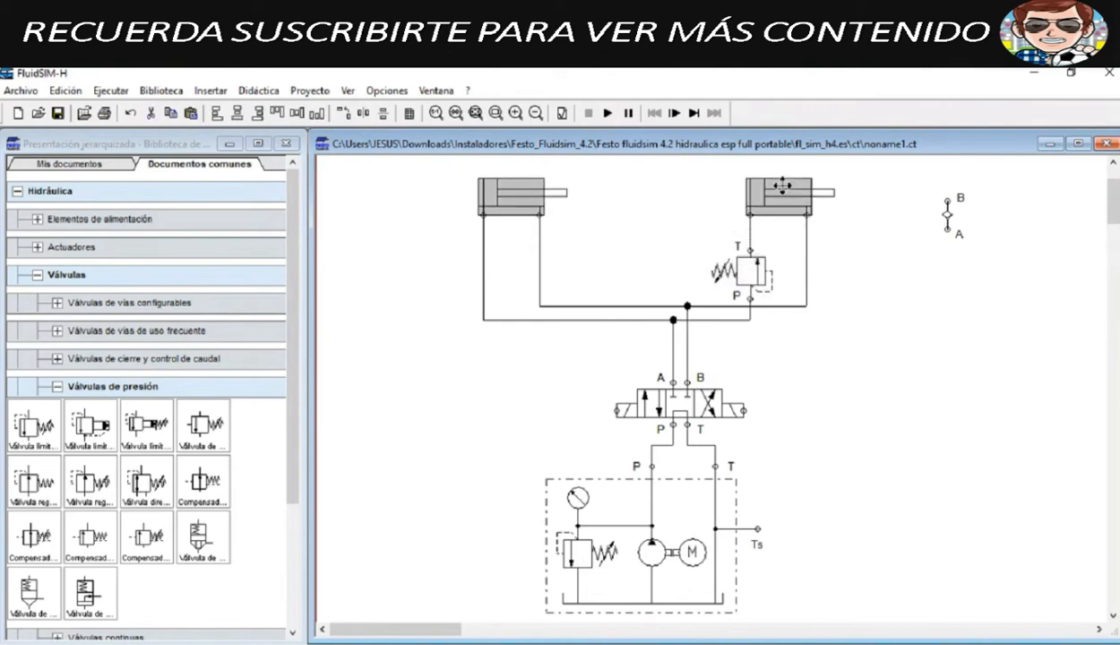
click(744, 255)
drag(745, 252, 746, 258)
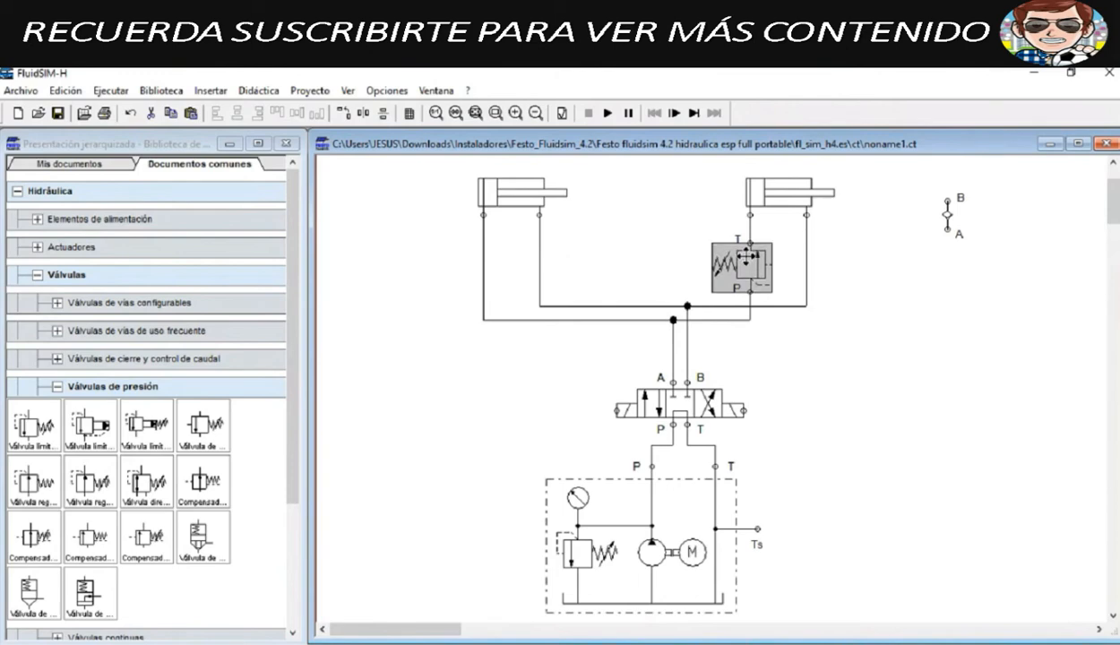
drag(430, 159, 833, 210)
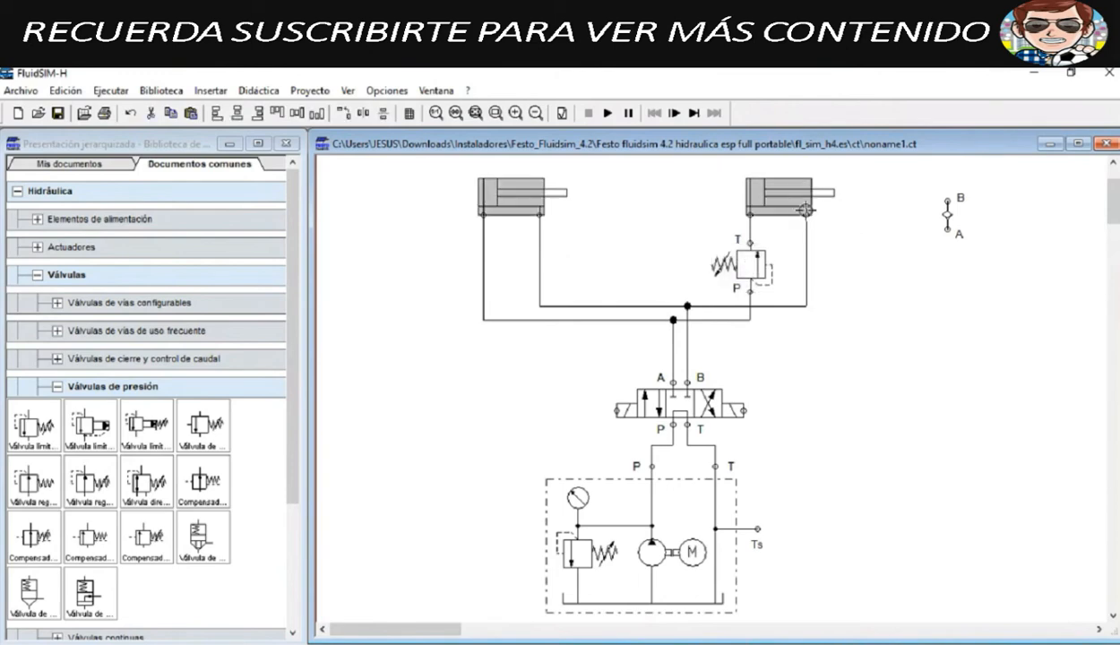
click(957, 360)
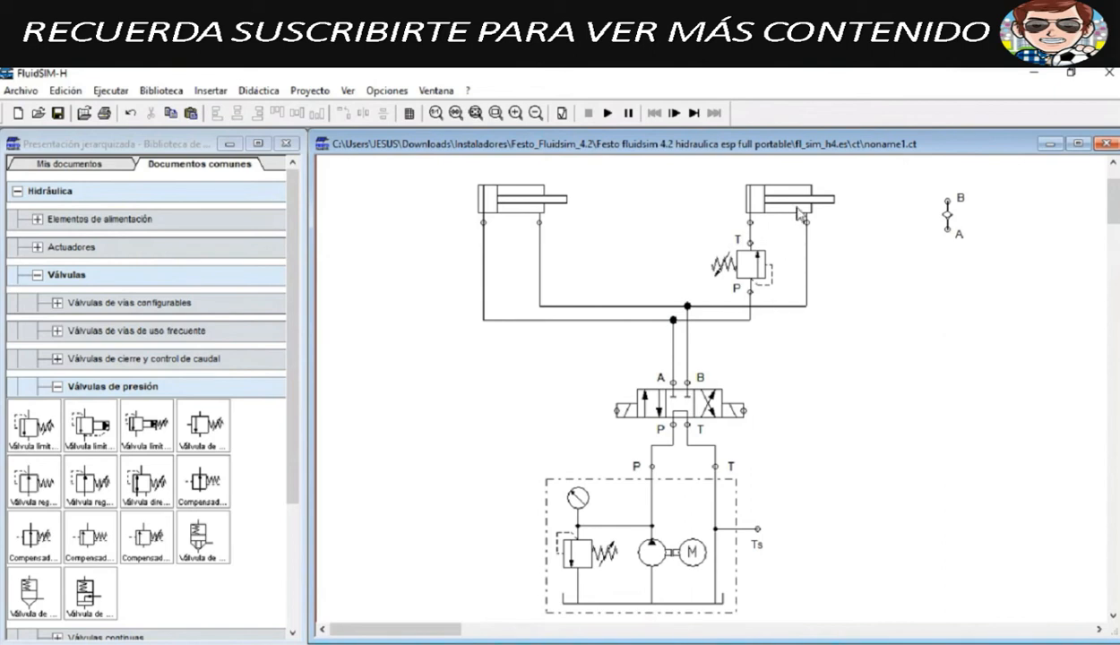
Step: Simulate the circuit despite the open connections, actuate the directional valve's left solenoid, and stop the simulation
mouse_move(799, 213)
click(608, 115)
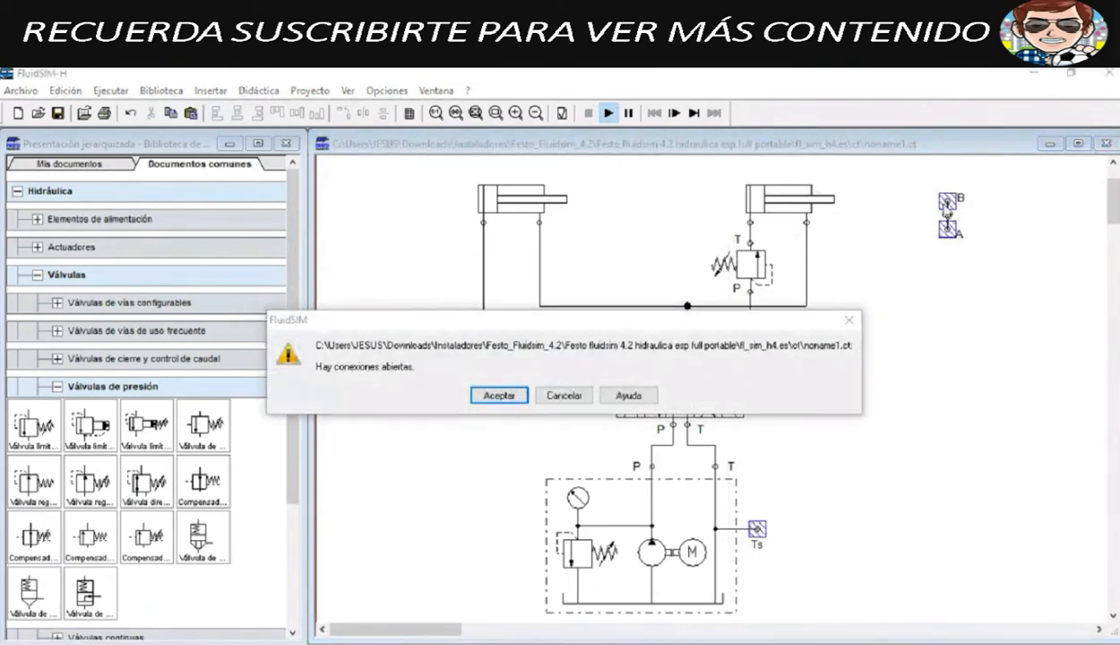
click(499, 395)
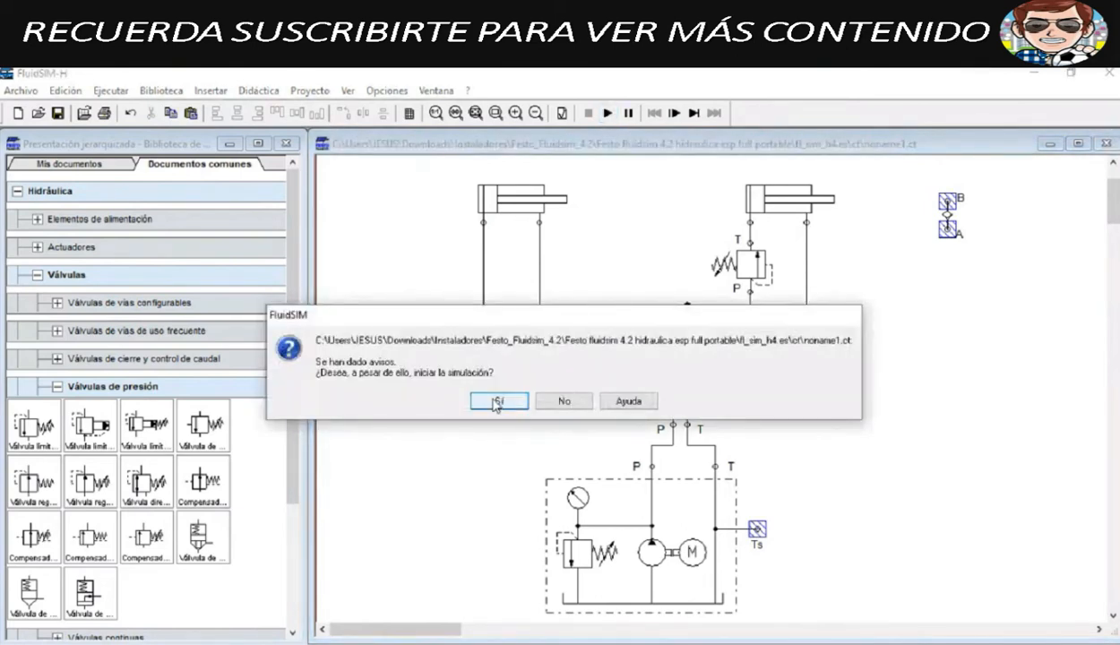
click(497, 403)
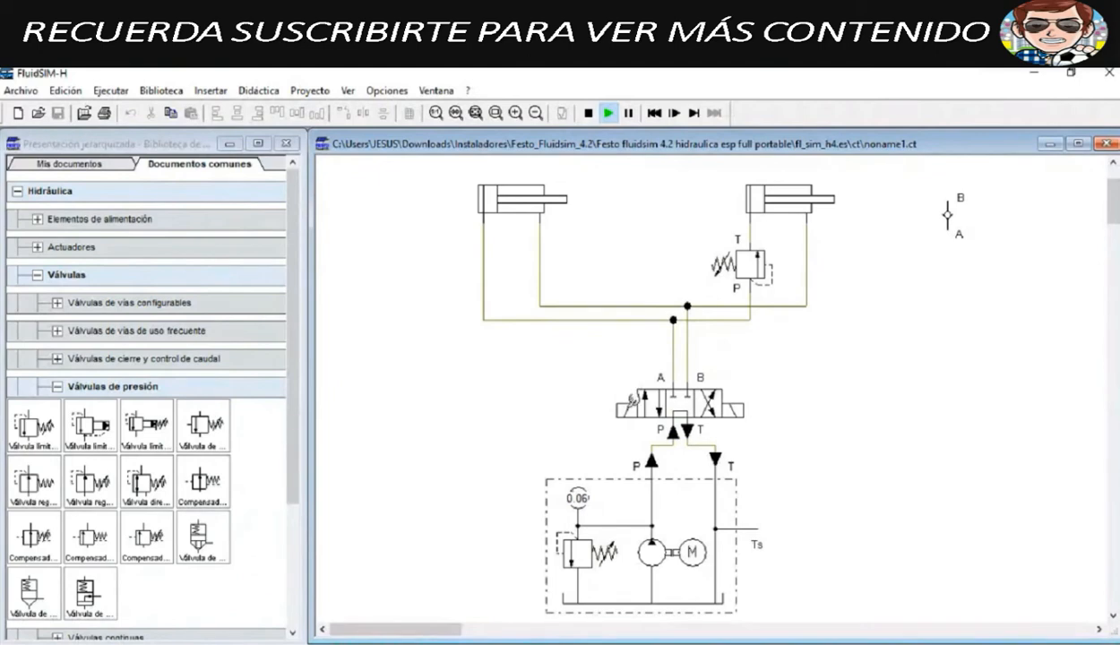
click(630, 403)
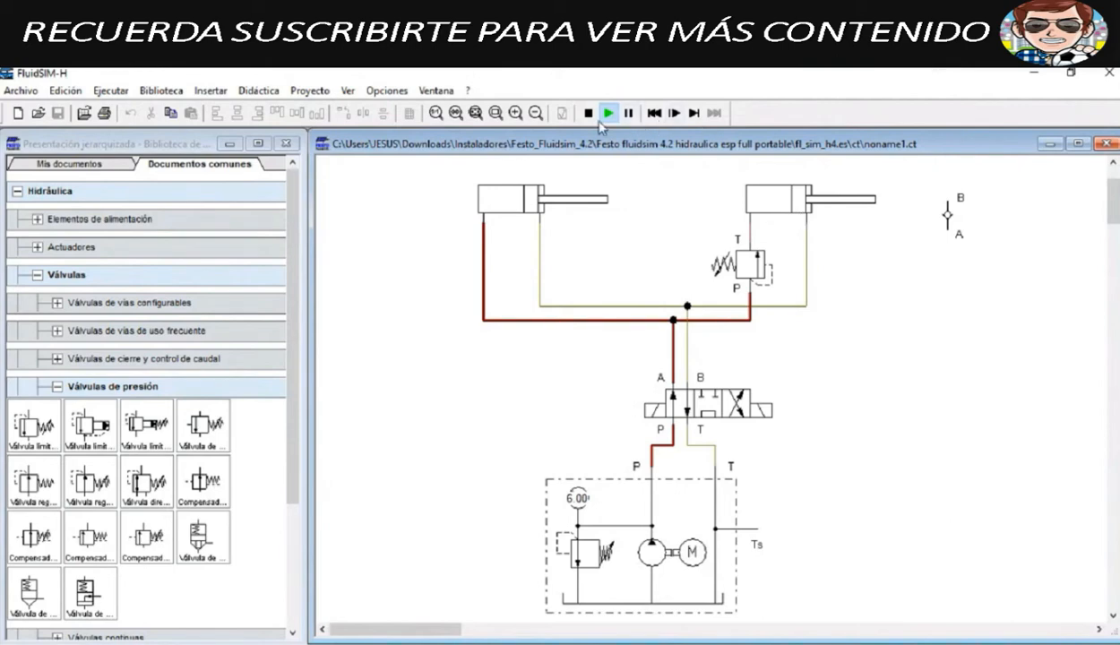
click(589, 114)
Step: Rerun the simulation, switch the directional valve through its centre to the crossed position with the right solenoid, and stop it
click(611, 117)
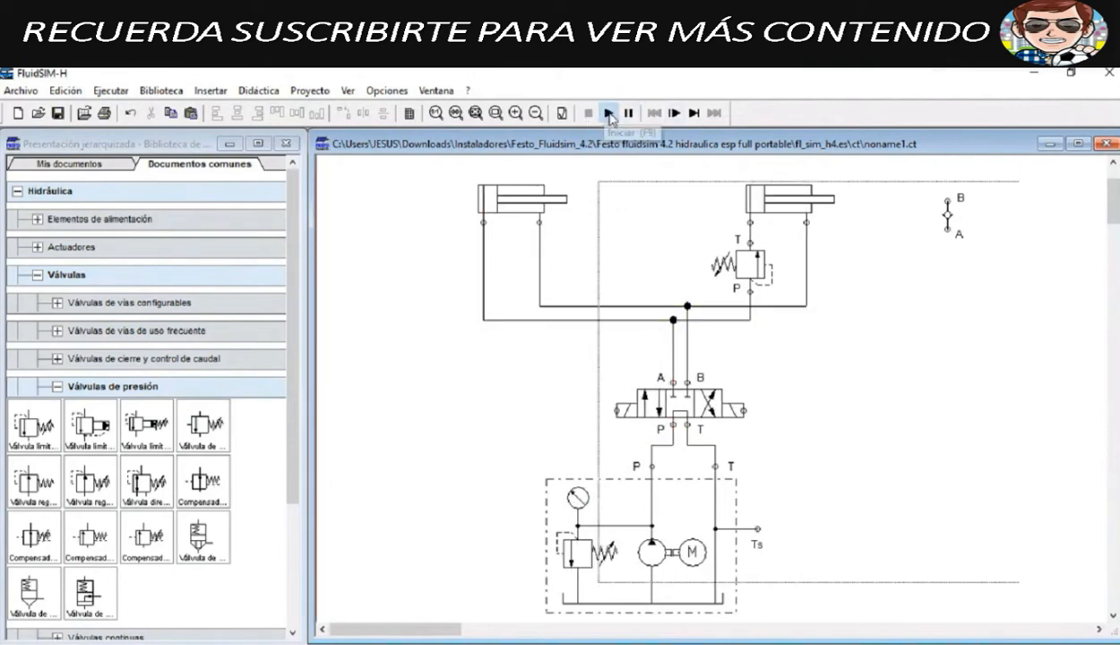
click(497, 393)
click(503, 399)
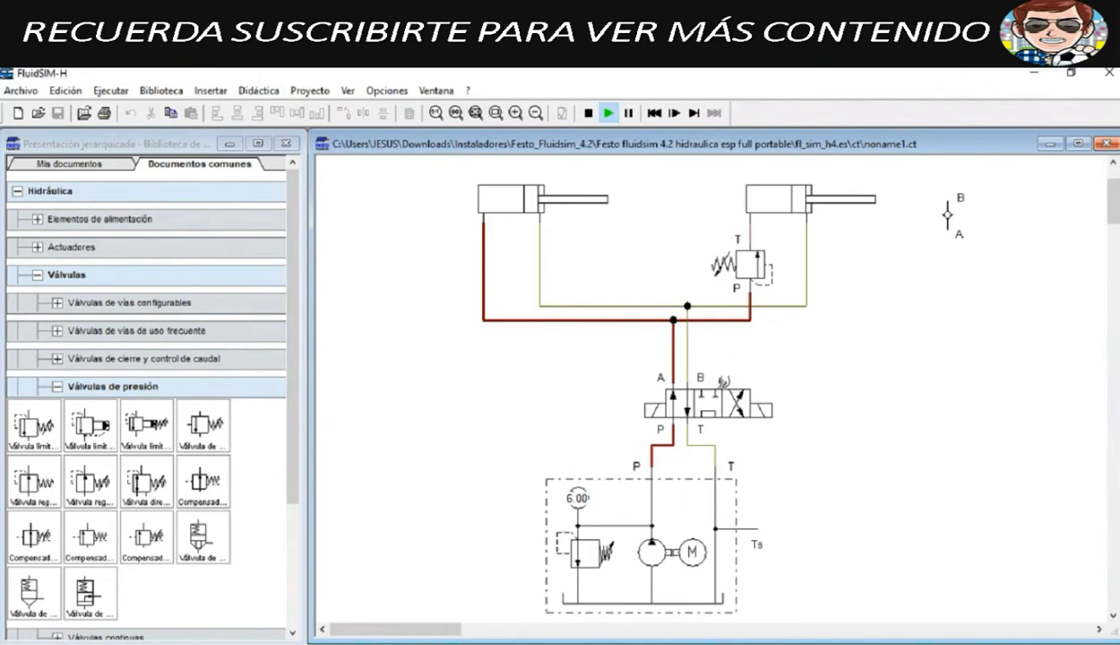
click(763, 400)
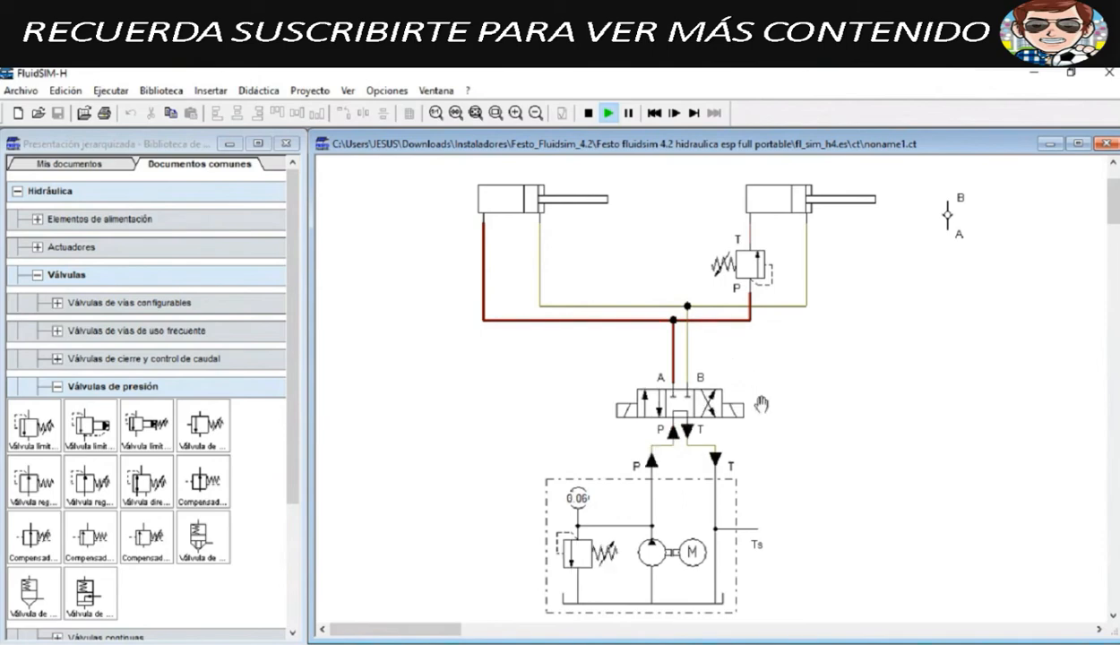
click(742, 410)
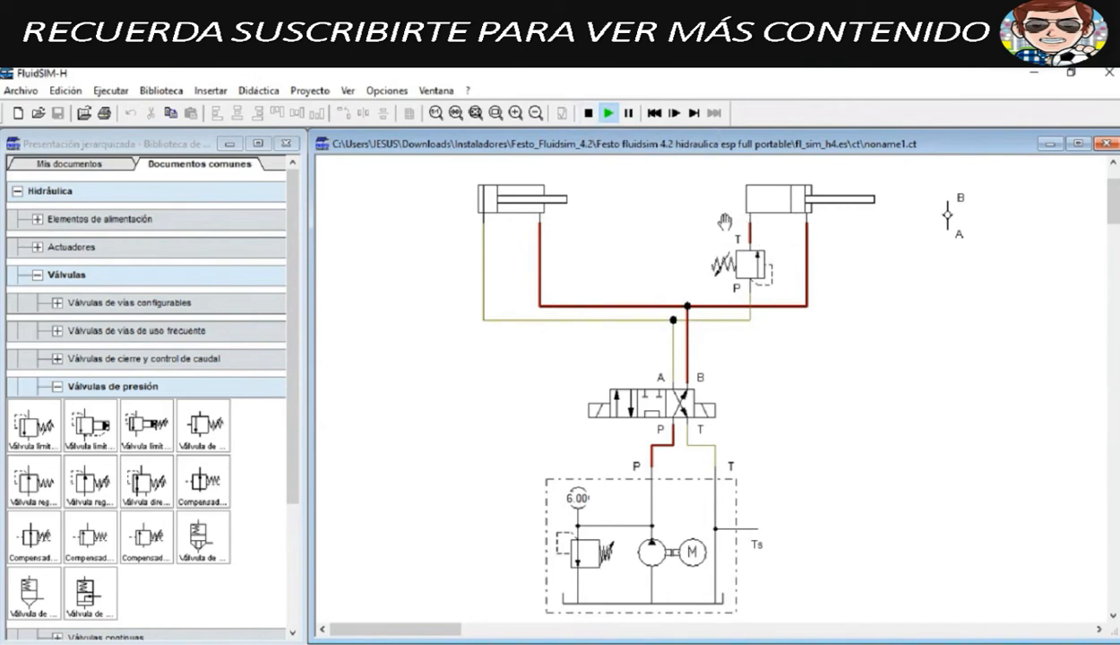
click(588, 113)
Step: Move the check valve to the left of the pressure relief valve and rotate it 180°
drag(948, 218, 669, 248)
right_click(679, 250)
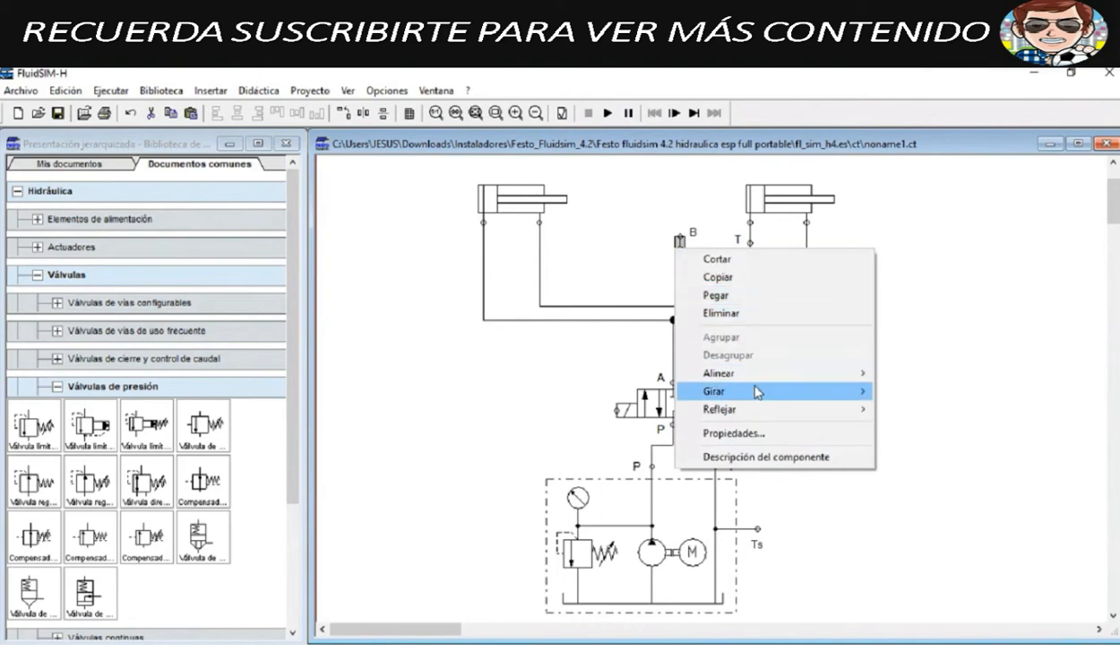
mouse_move(739, 392)
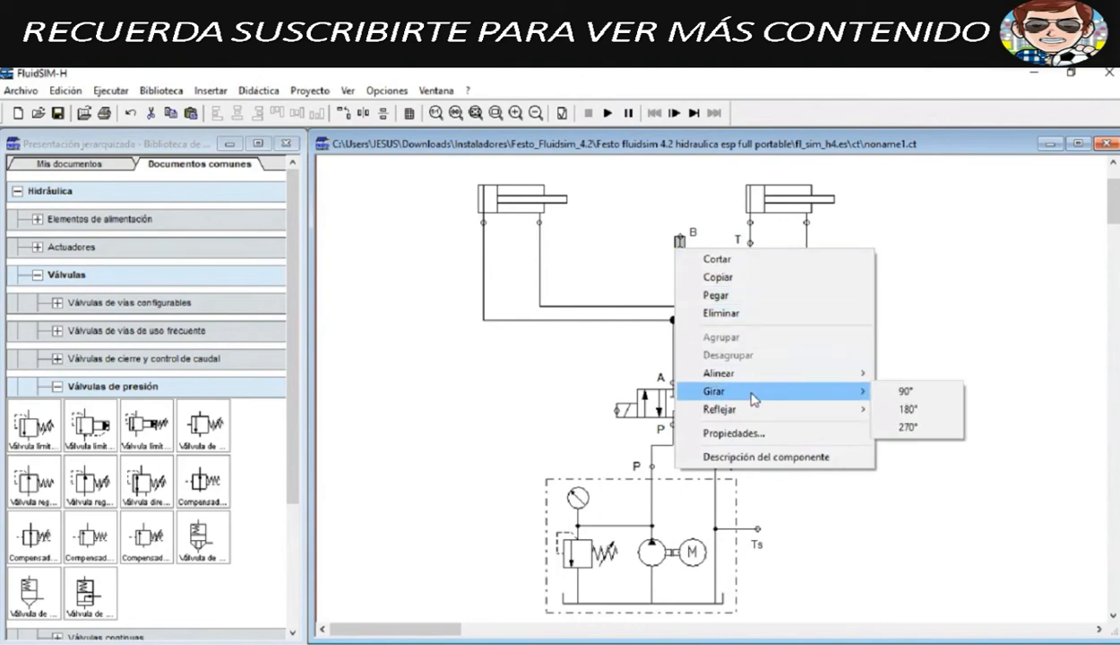
click(906, 410)
Step: Try to connect the check valve's port A to the line above the relief valve's port T, and delete the connecting line
mouse_move(676, 252)
mouse_down()
mouse_move(702, 266)
mouse_move(687, 254)
mouse_move(751, 233)
mouse_up()
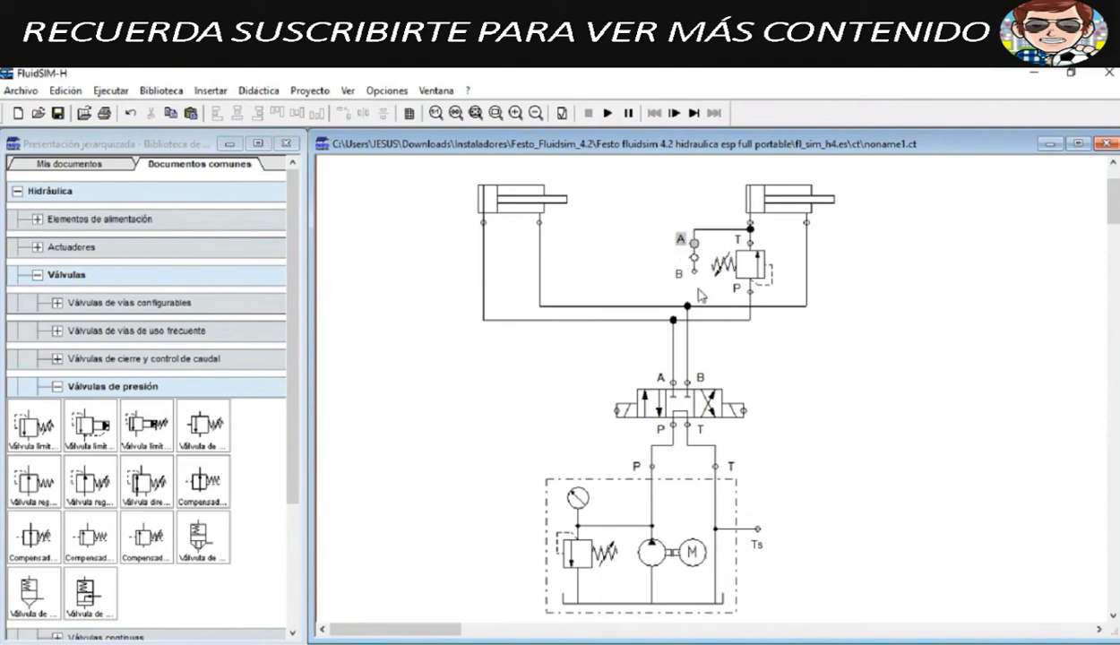
mouse_move(694, 271)
mouse_down()
mouse_move(748, 305)
mouse_move(695, 283)
mouse_up()
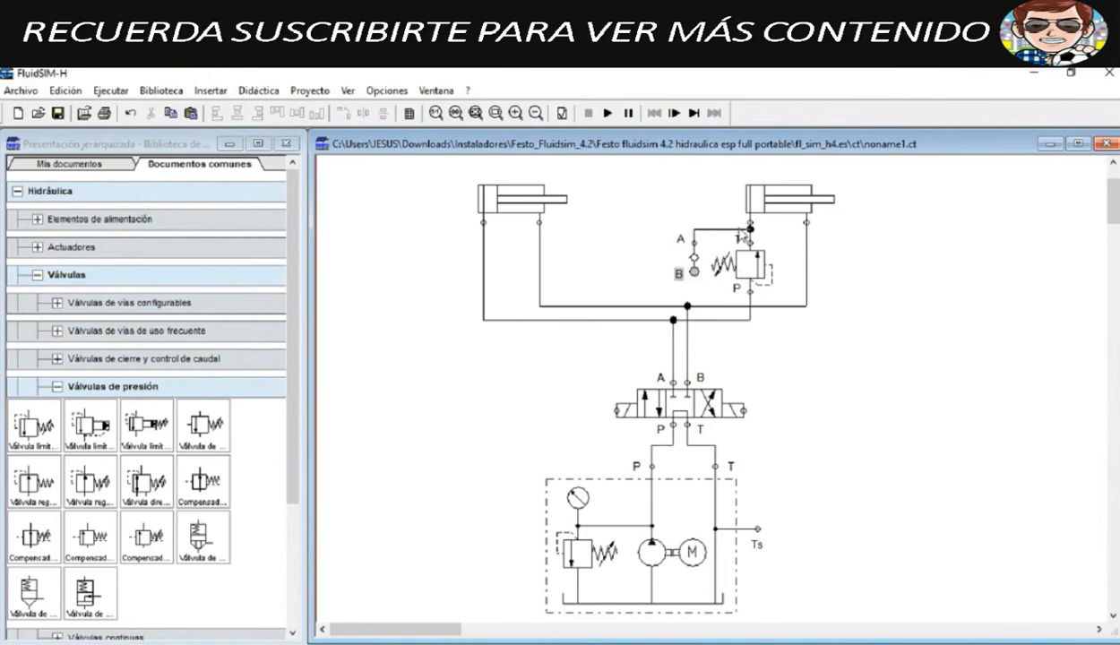
click(706, 230)
key(Delete)
Step: Raise both cylinders and the pressure relief valve slightly, removing the leftover junction above port T
mouse_move(420, 163)
mouse_down()
mouse_move(655, 189)
mouse_move(820, 229)
mouse_move(827, 241)
mouse_up()
drag(785, 197, 784, 182)
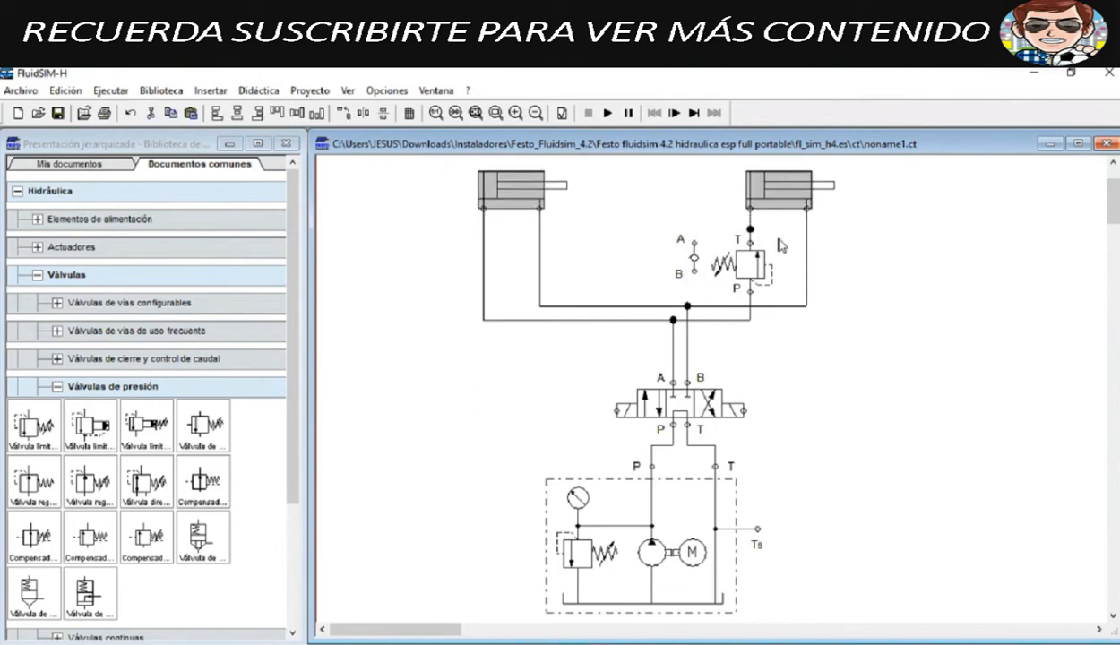
click(751, 231)
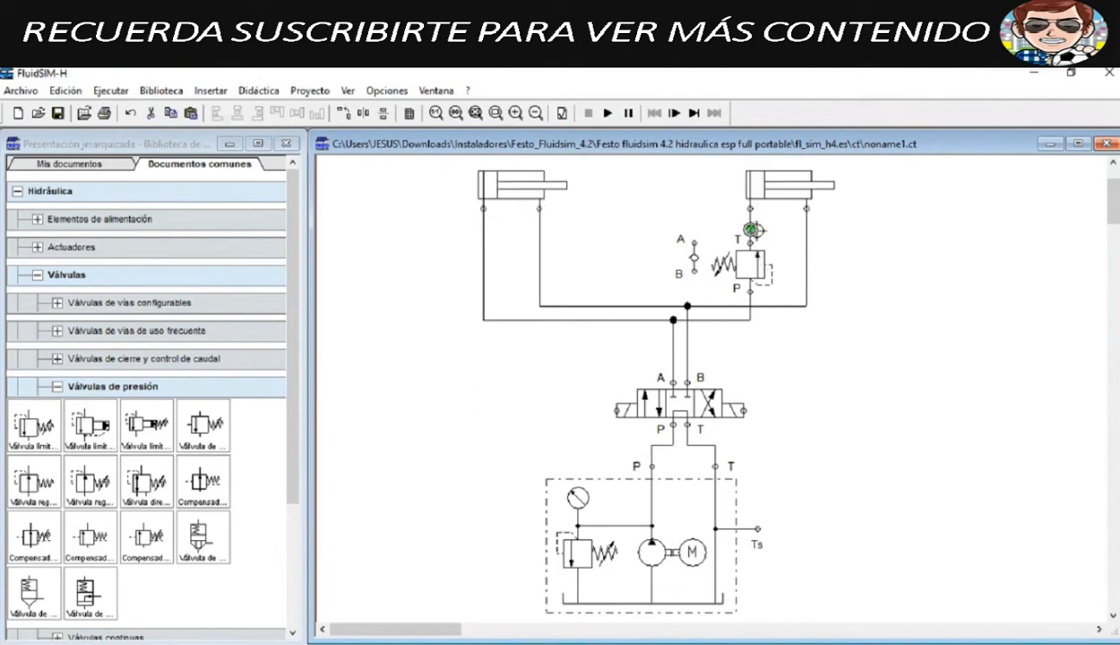
key(Delete)
click(750, 258)
drag(751, 252, 751, 245)
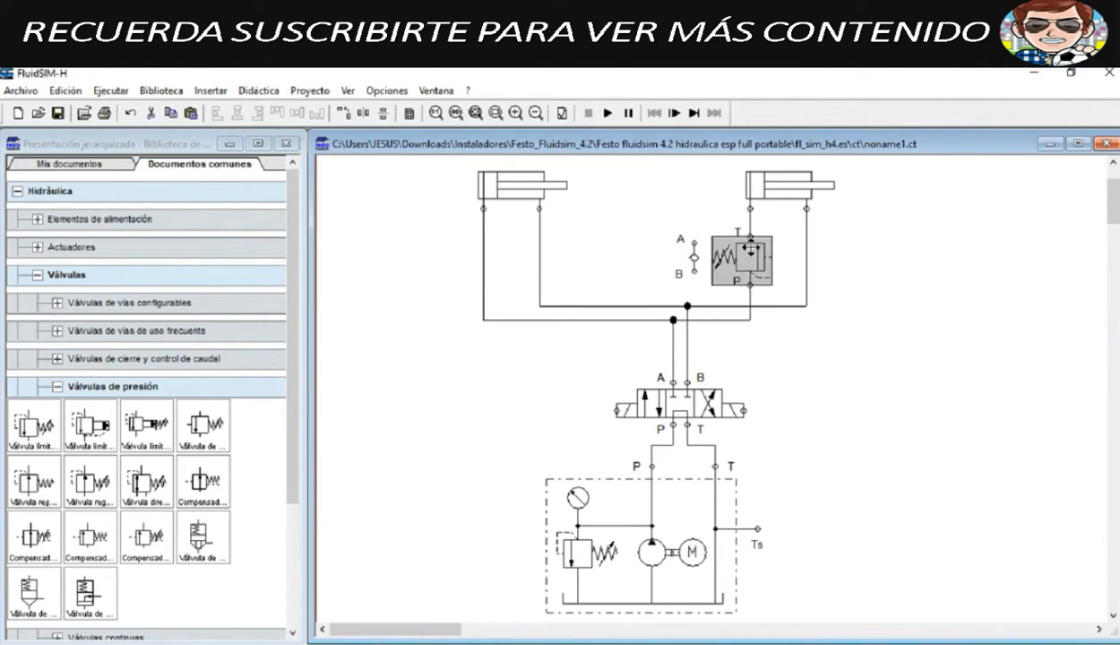
Step: Connect the check valve in parallel with the relief valve, port A to the line above T and port B to the line below P
click(701, 190)
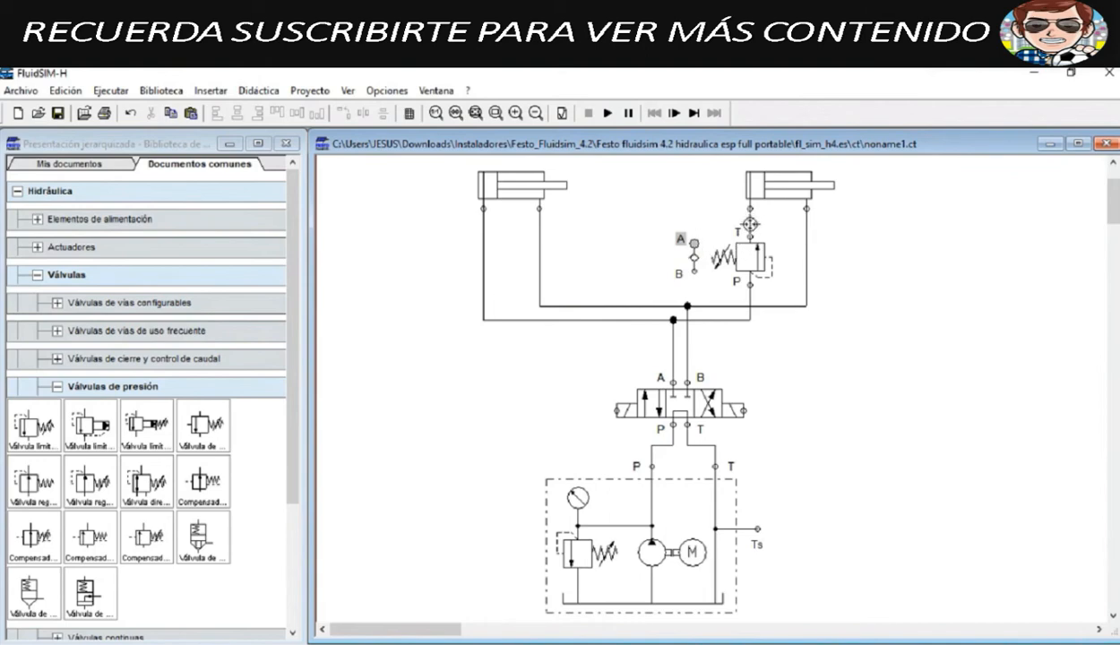
mouse_move(751, 224)
mouse_down()
mouse_move(694, 243)
mouse_move(715, 283)
mouse_move(749, 292)
mouse_up()
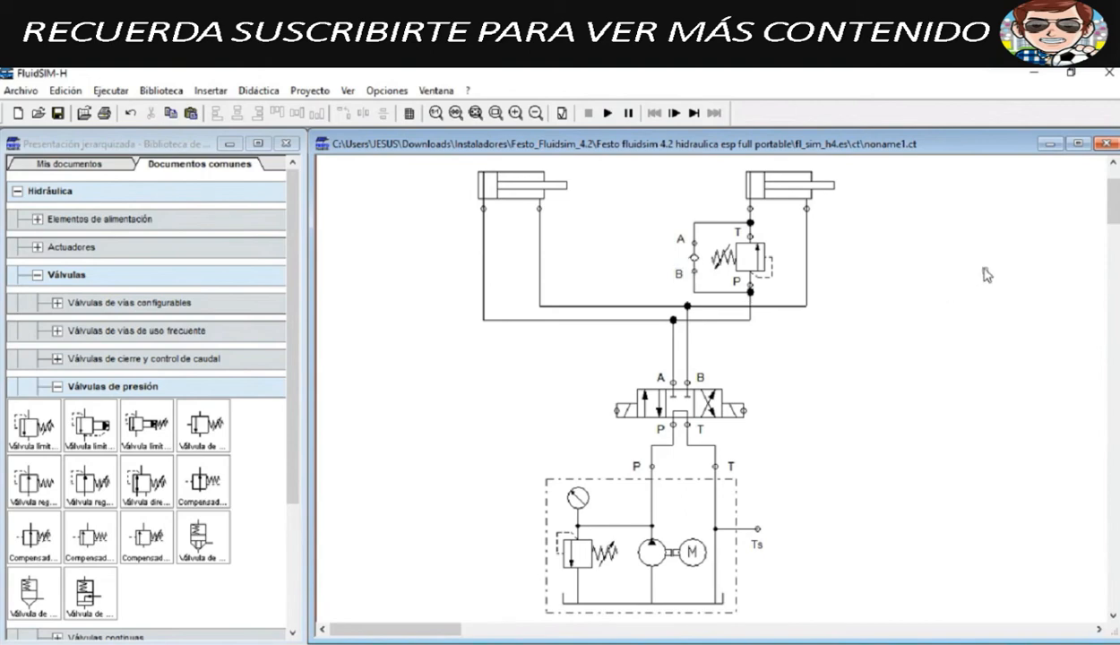
Step: Simulate the completed circuit, actuating the directional valve's left solenoid and switching it to the crossed position with the right one
click(607, 113)
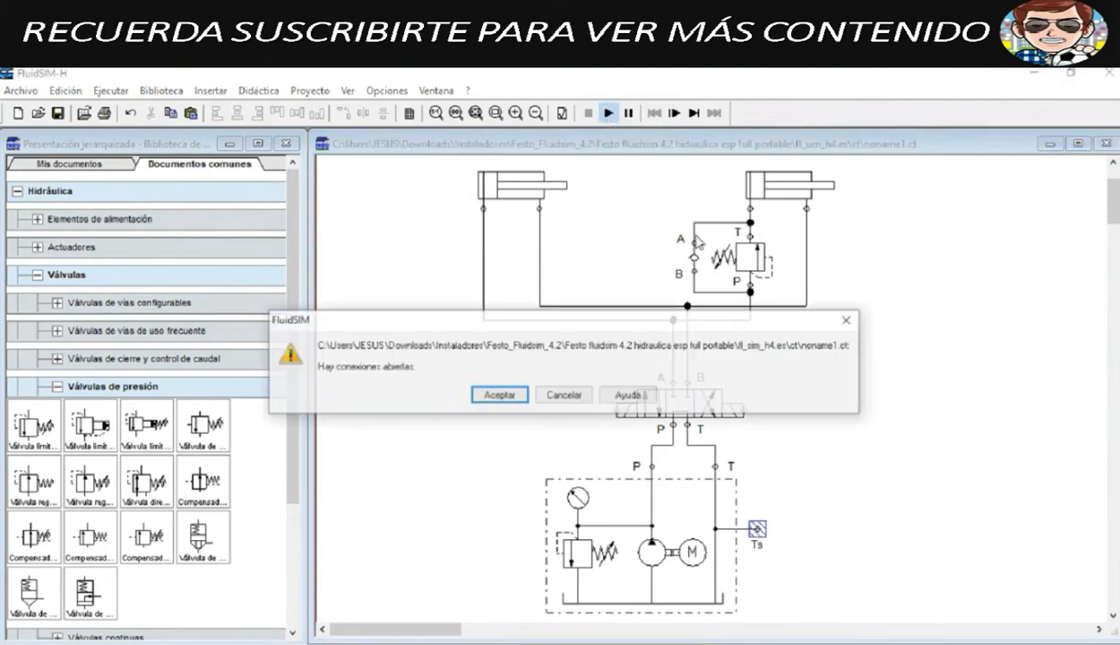
key(Return)
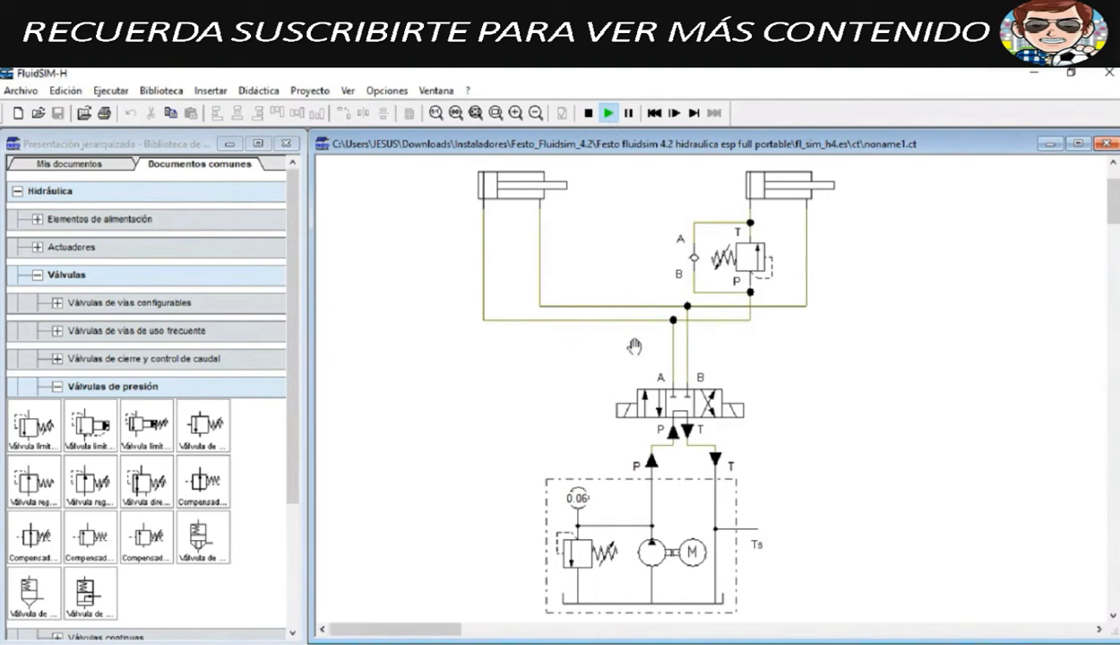
click(633, 417)
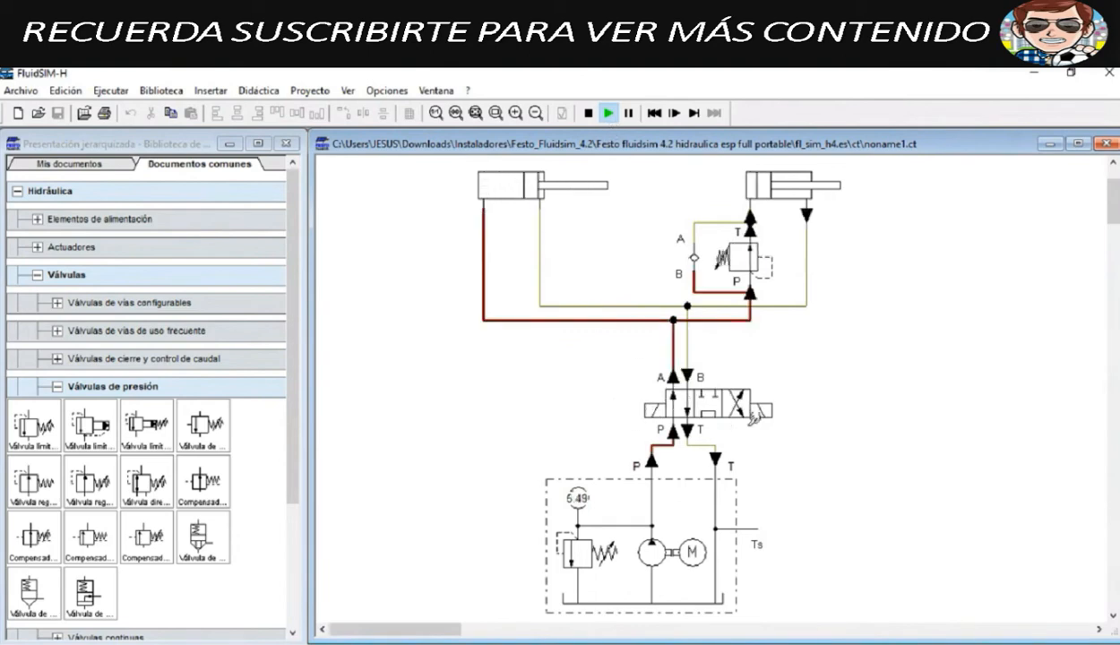
click(763, 399)
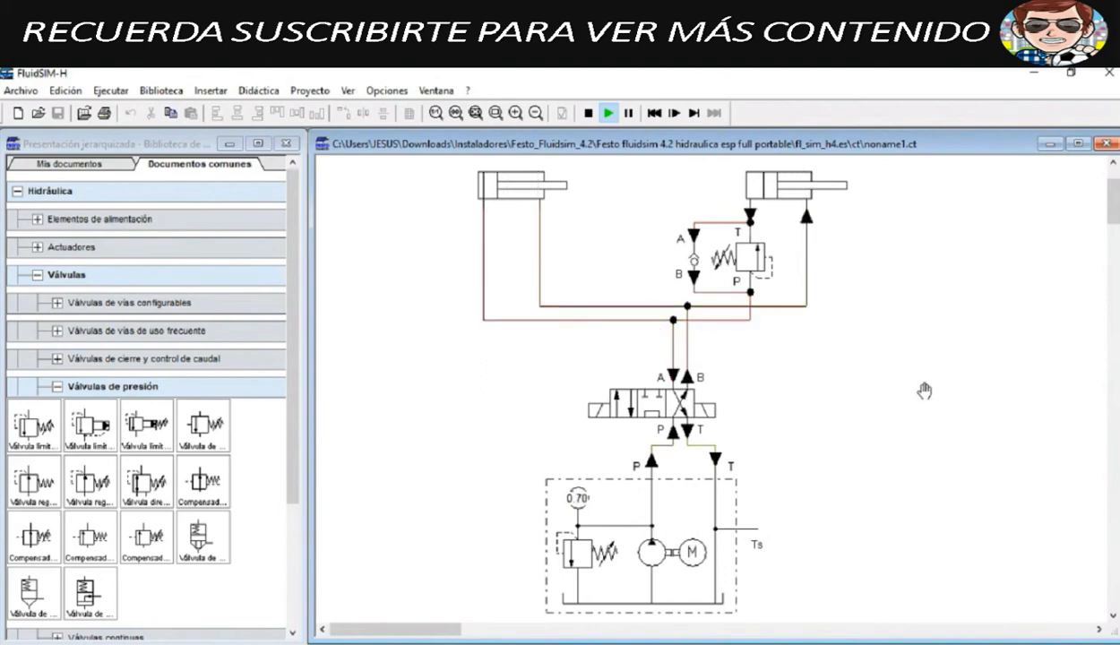
Step: Actuate the directional valve's left solenoid and the right one again in the running simulation, and stop it
click(610, 392)
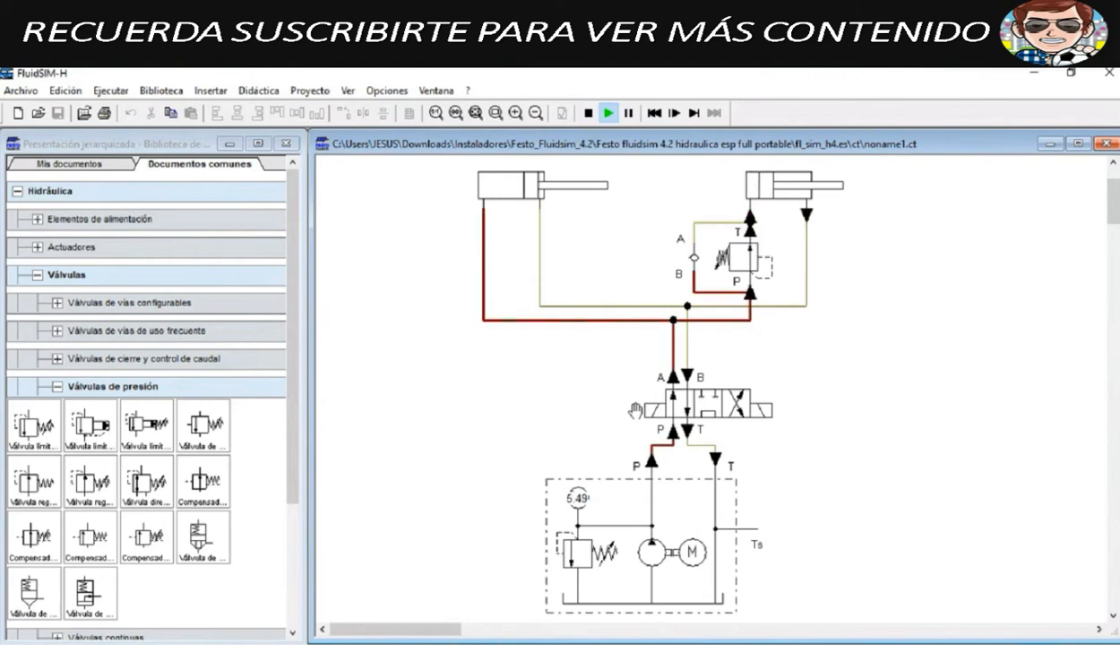
click(769, 404)
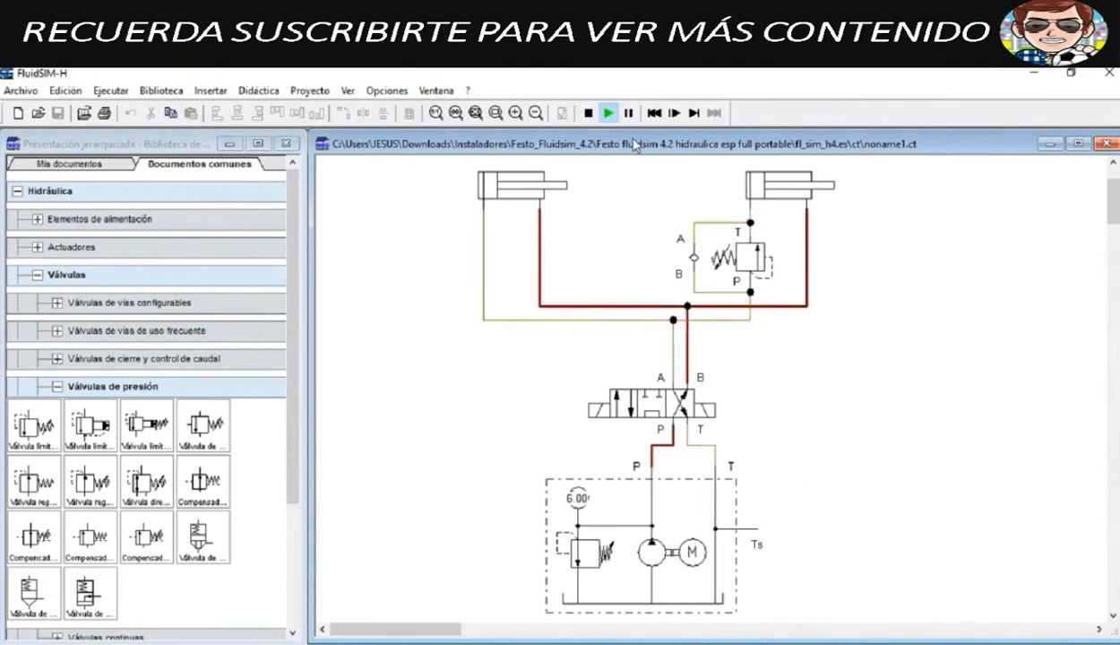
click(588, 113)
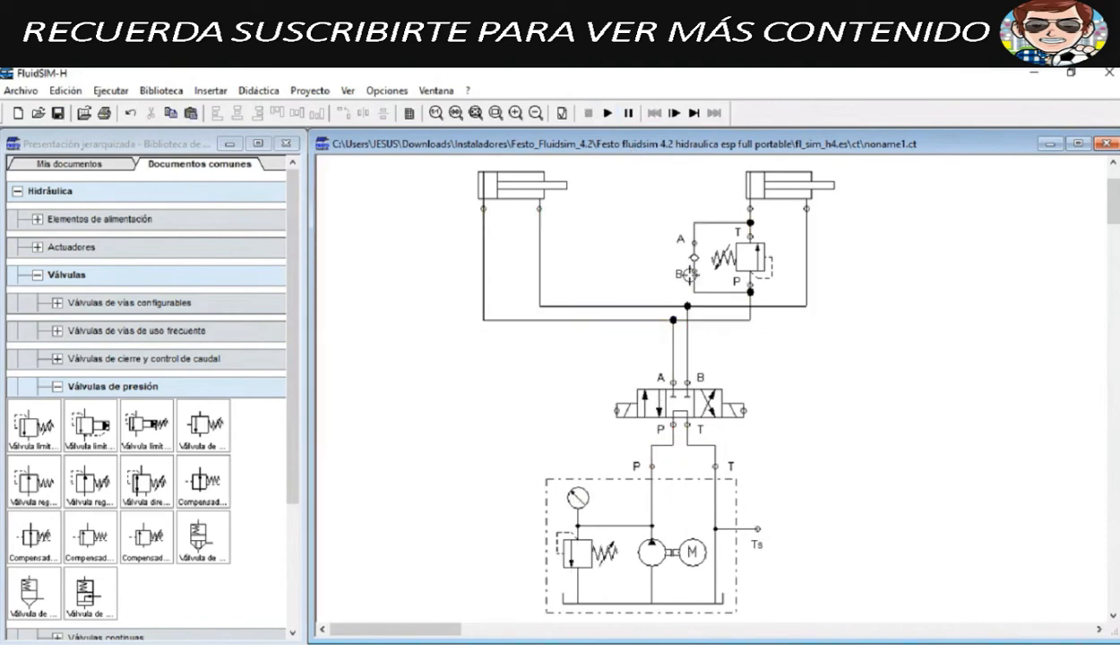
scroll(741, 330, down, 1)
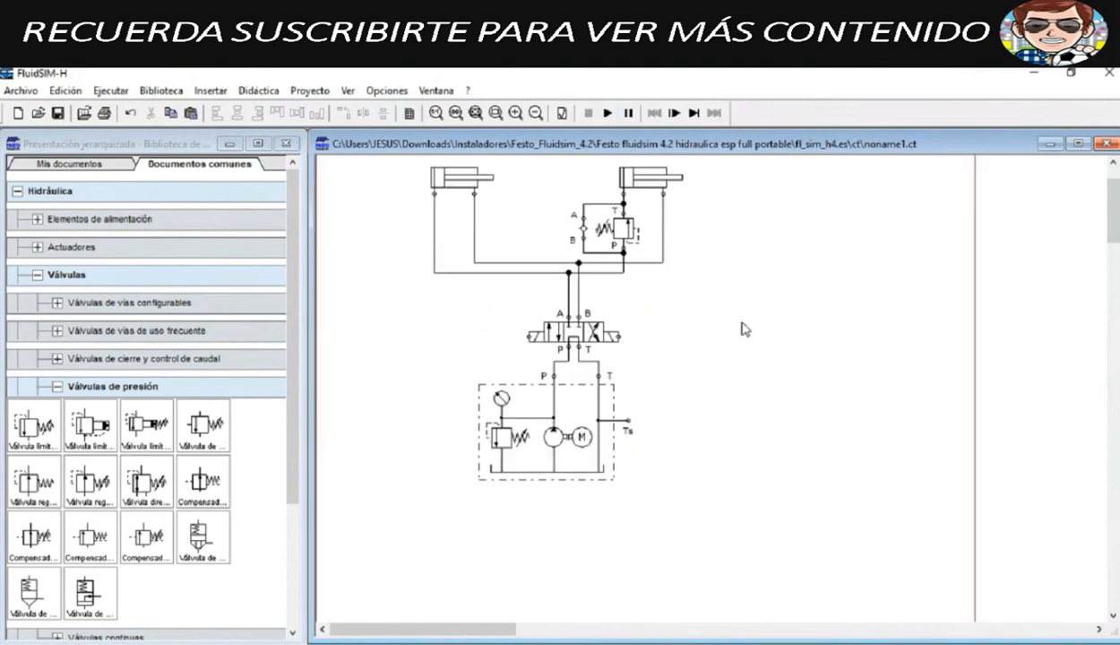
scroll(741, 329, up, 1)
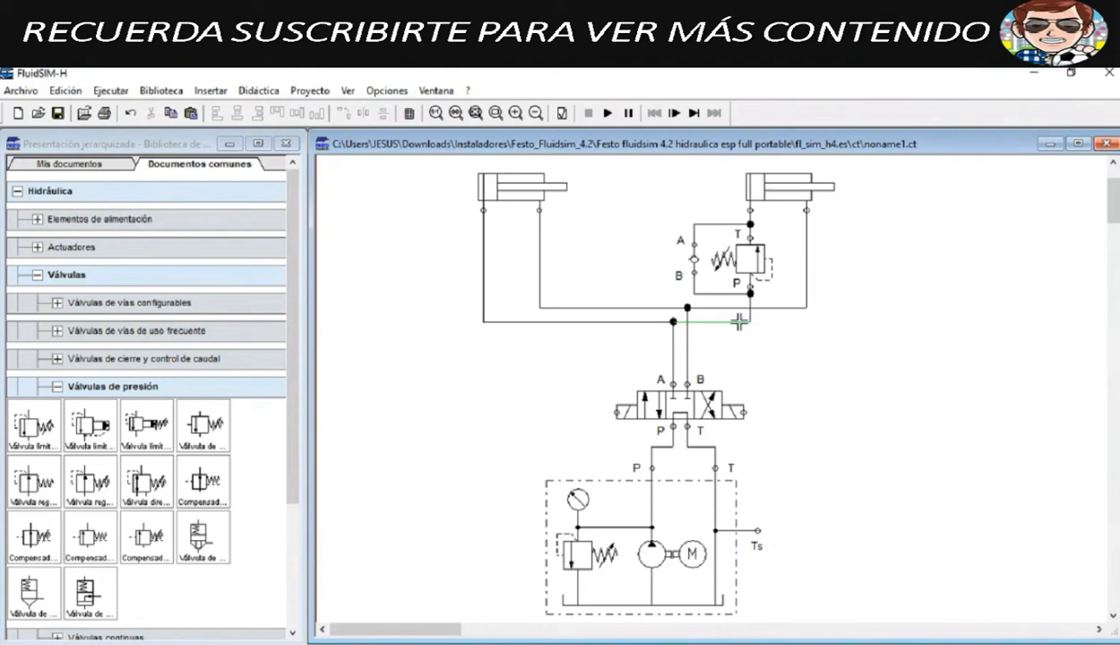
key(Delete)
click(749, 257)
click(870, 259)
click(759, 257)
click(906, 257)
click(786, 261)
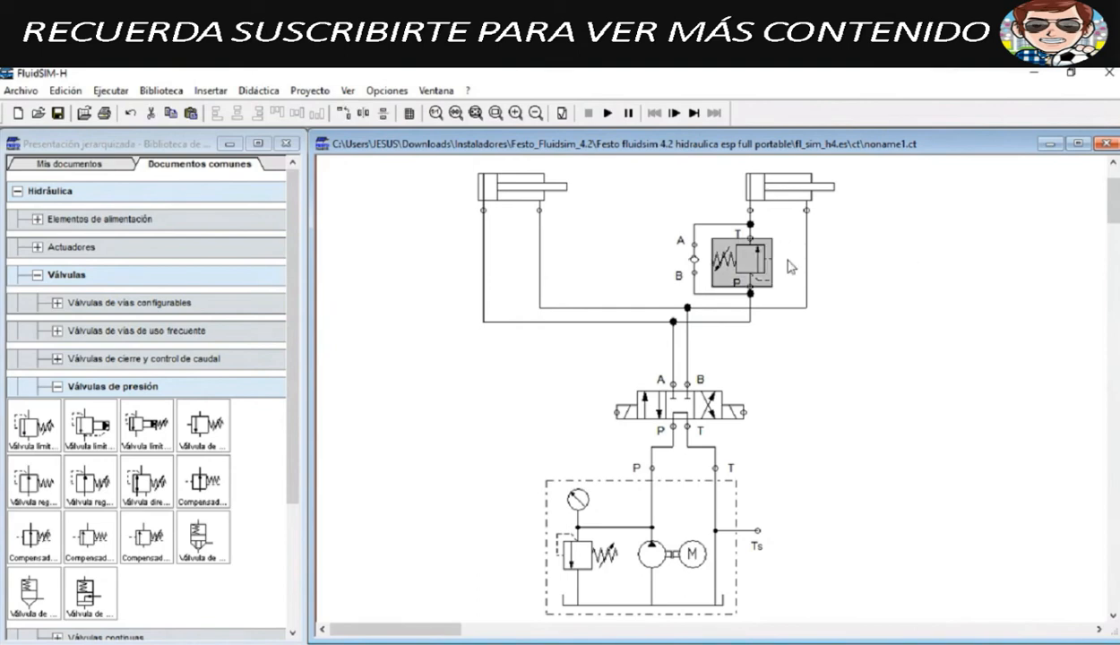
click(916, 257)
click(746, 265)
click(900, 254)
click(738, 257)
click(893, 248)
click(749, 268)
click(584, 560)
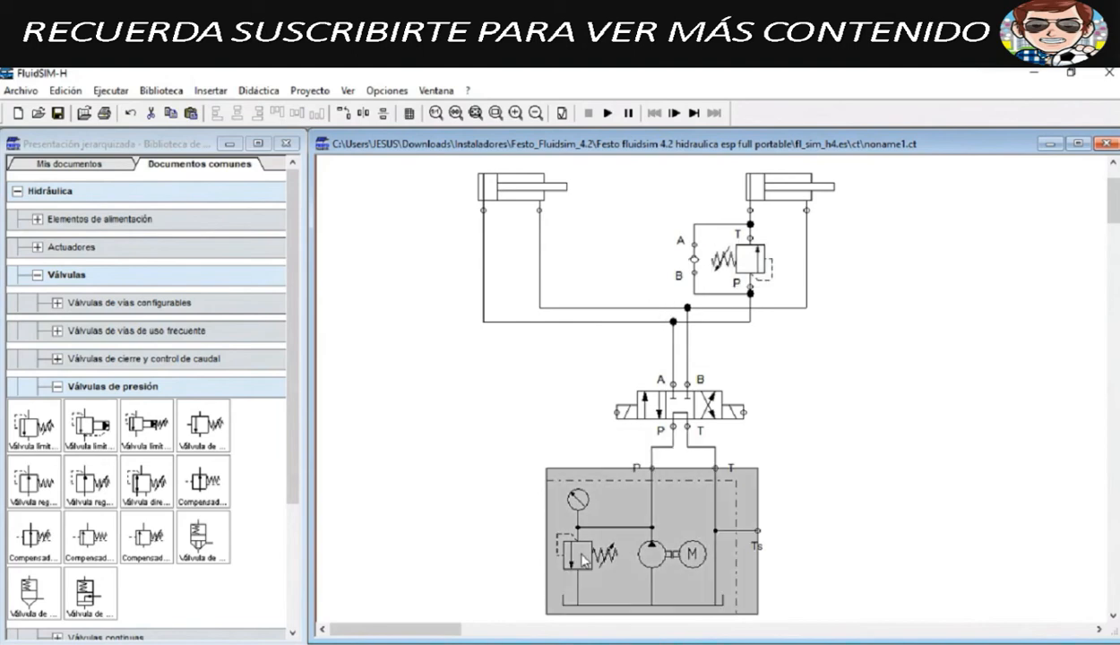
mouse_move(572, 558)
click(748, 262)
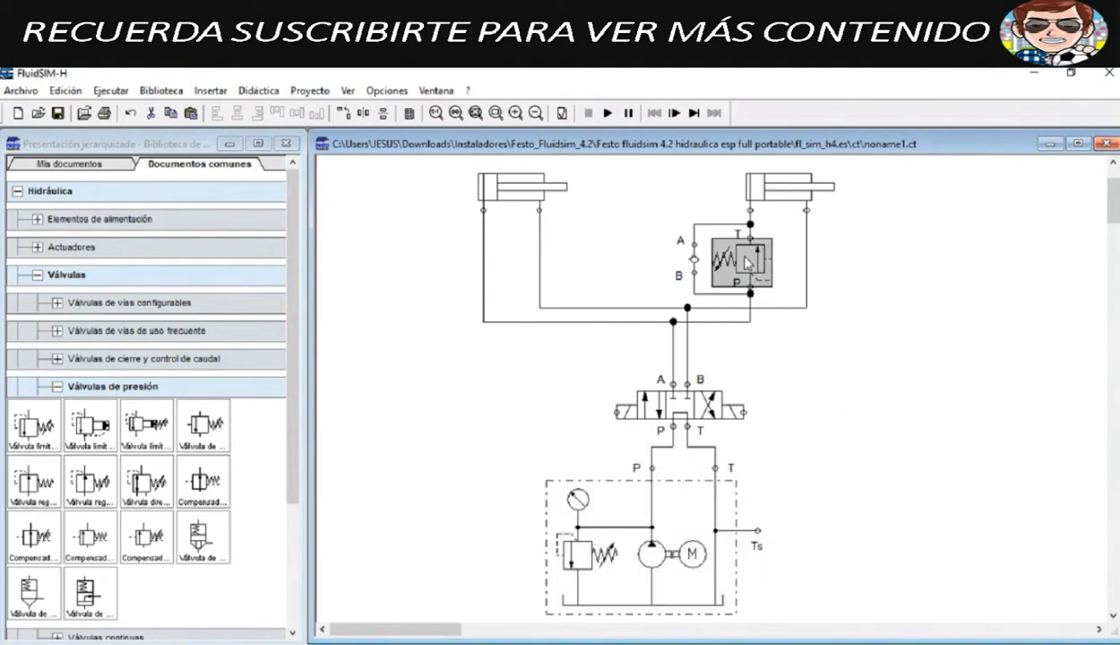
click(842, 407)
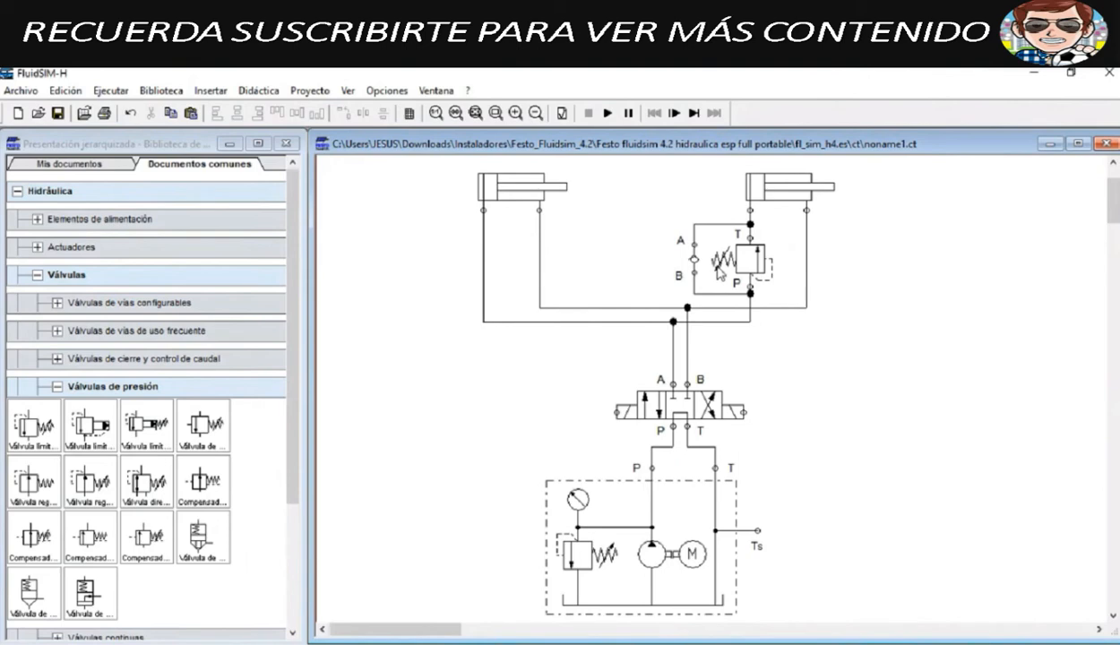
mouse_move(752, 285)
mouse_move(729, 266)
click(737, 256)
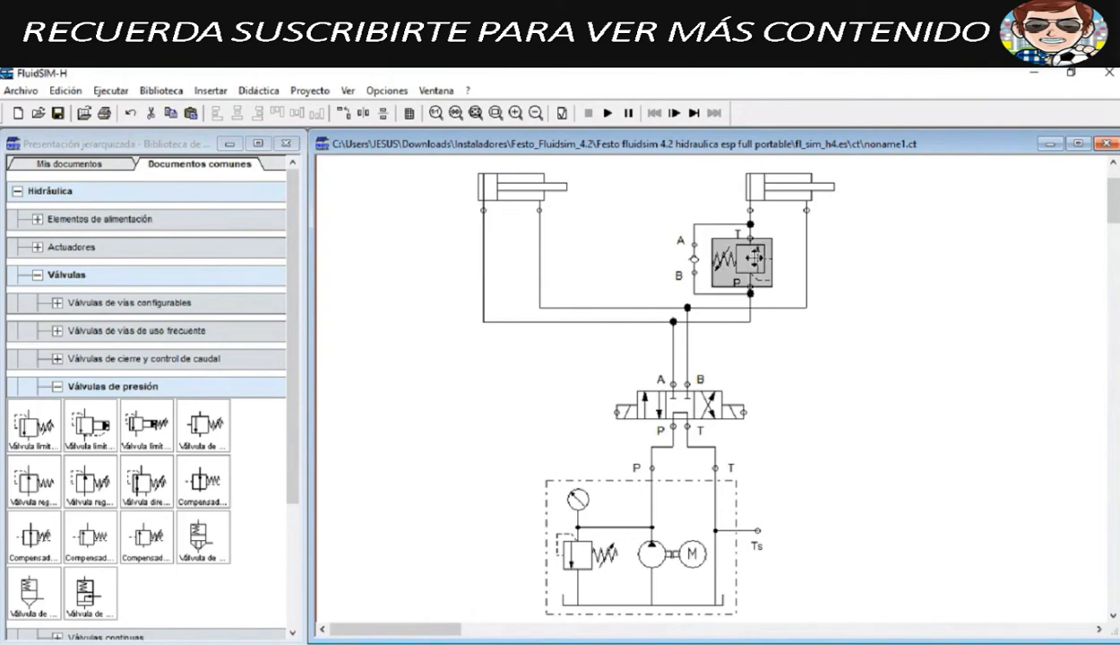
click(856, 250)
click(742, 267)
click(853, 253)
click(742, 258)
click(869, 239)
Step: Delete the pressure relief valve below the second cylinder and both lines connecting the check valve to the circuit
click(758, 257)
key(Delete)
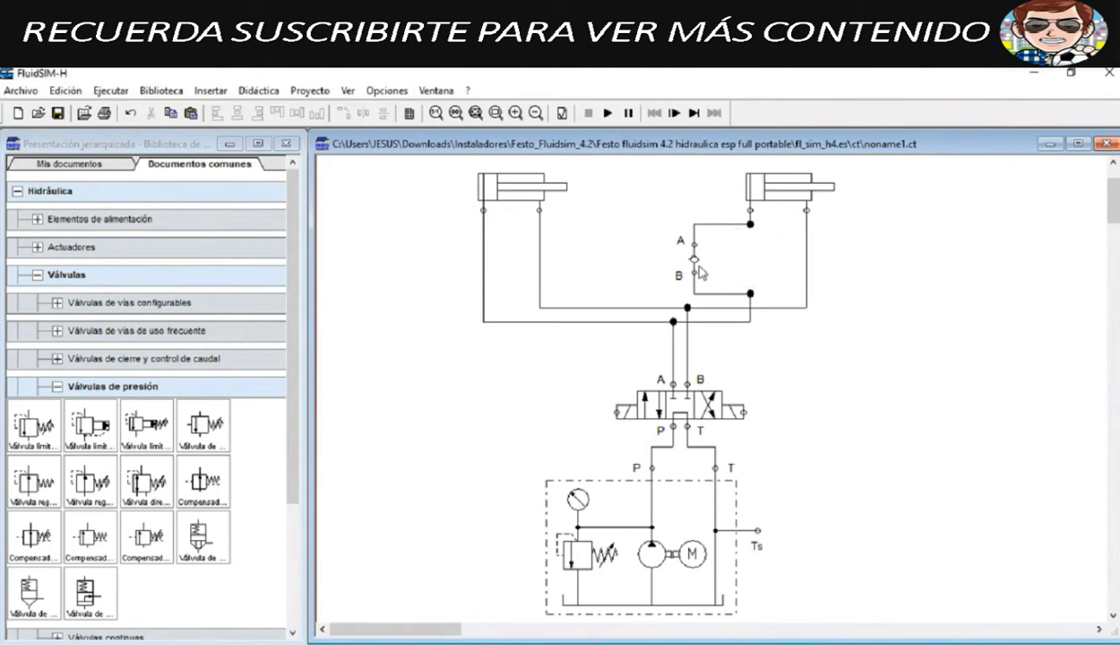
click(697, 263)
click(712, 225)
key(Delete)
click(719, 295)
key(Delete)
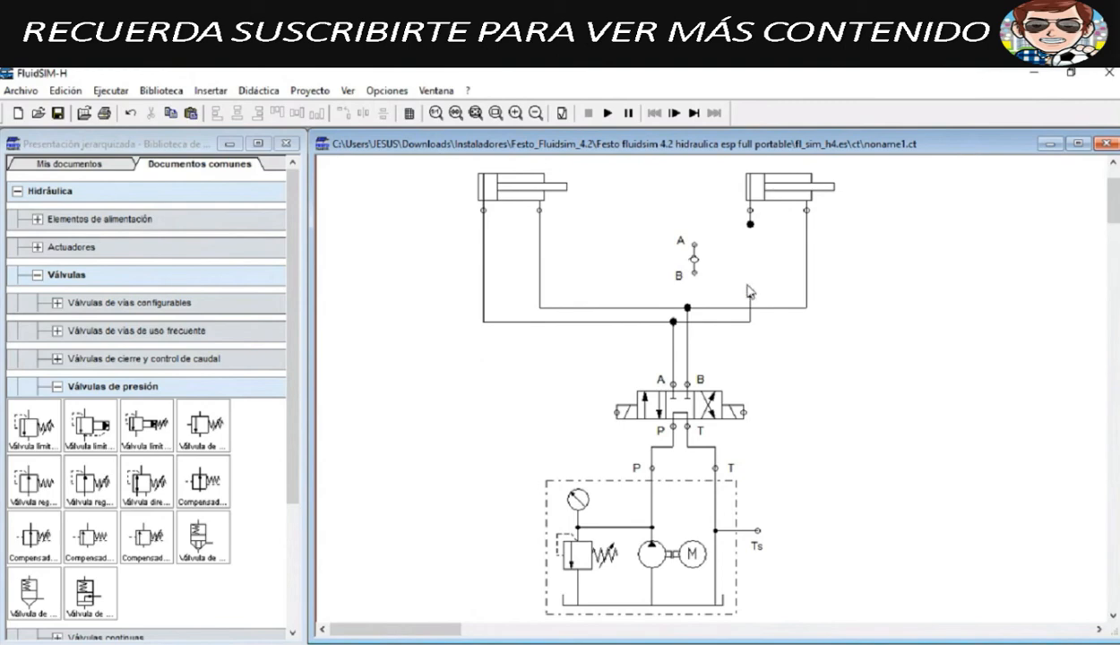
Step: Bridge the gap below the second cylinder with a direct line and simulate the circuit, actuating the directional valve's left solenoid
drag(749, 292, 750, 224)
click(608, 113)
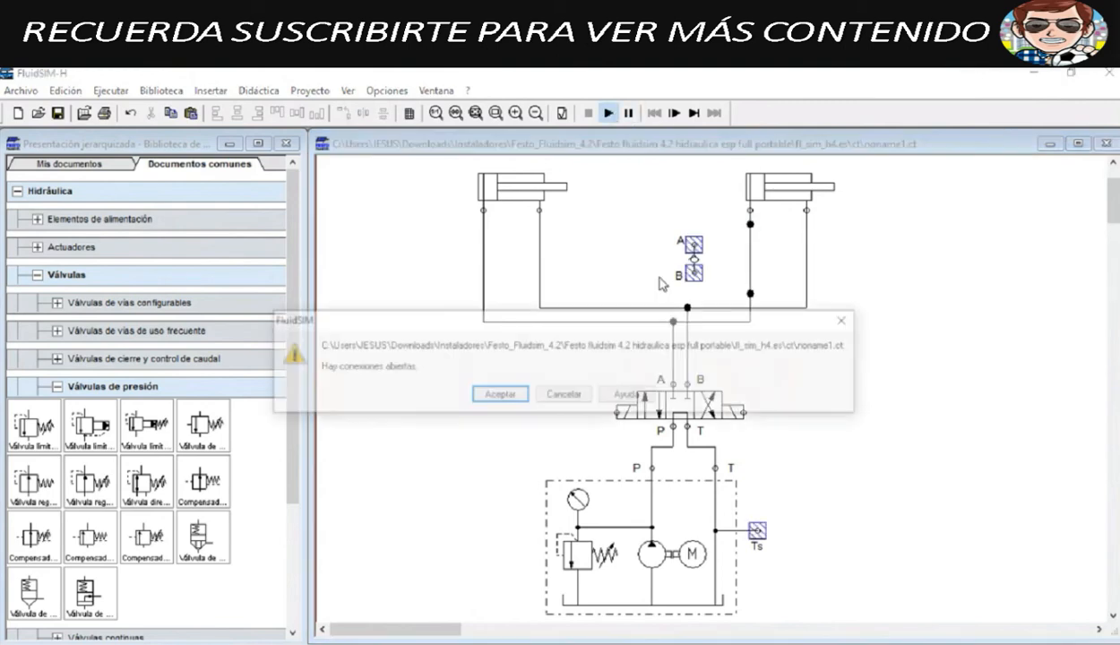
click(500, 395)
click(505, 398)
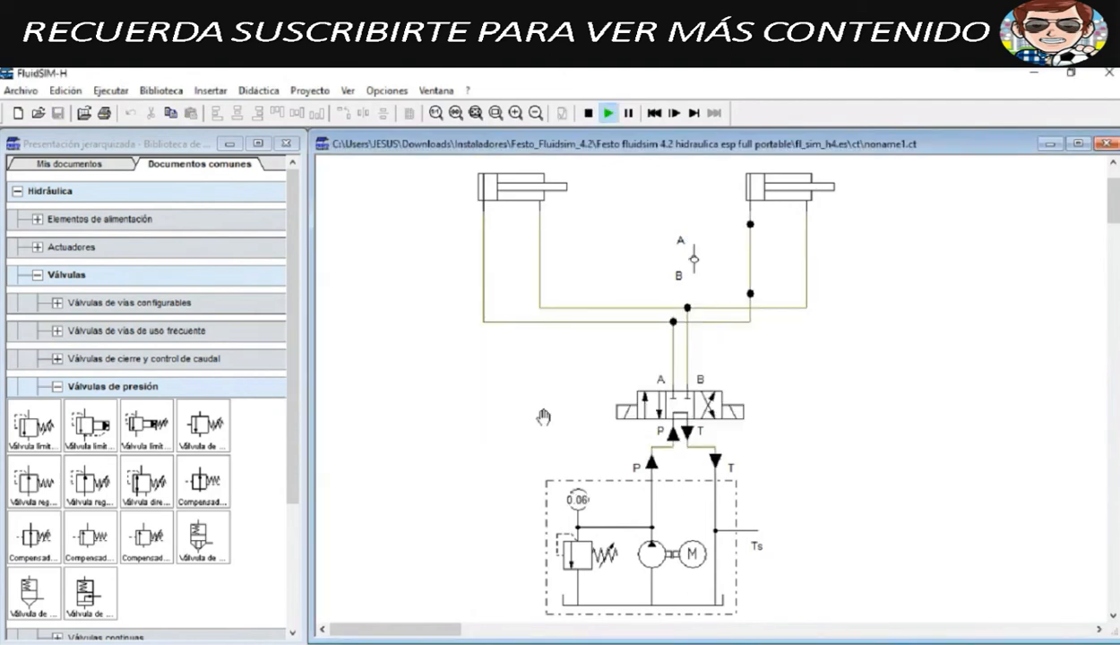
click(626, 415)
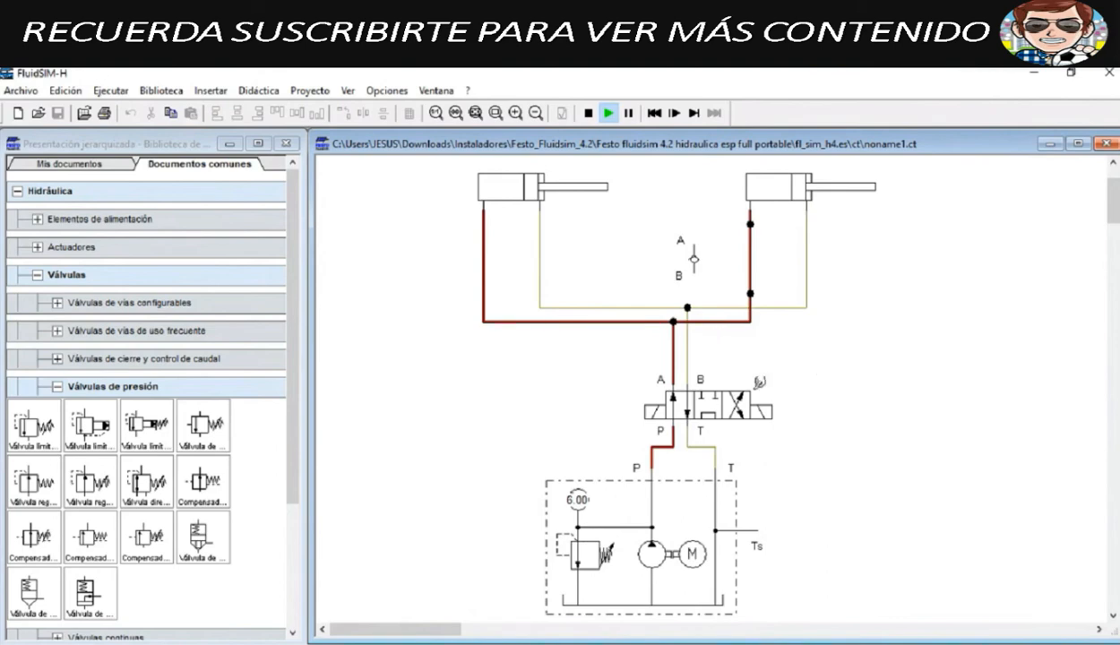
click(588, 114)
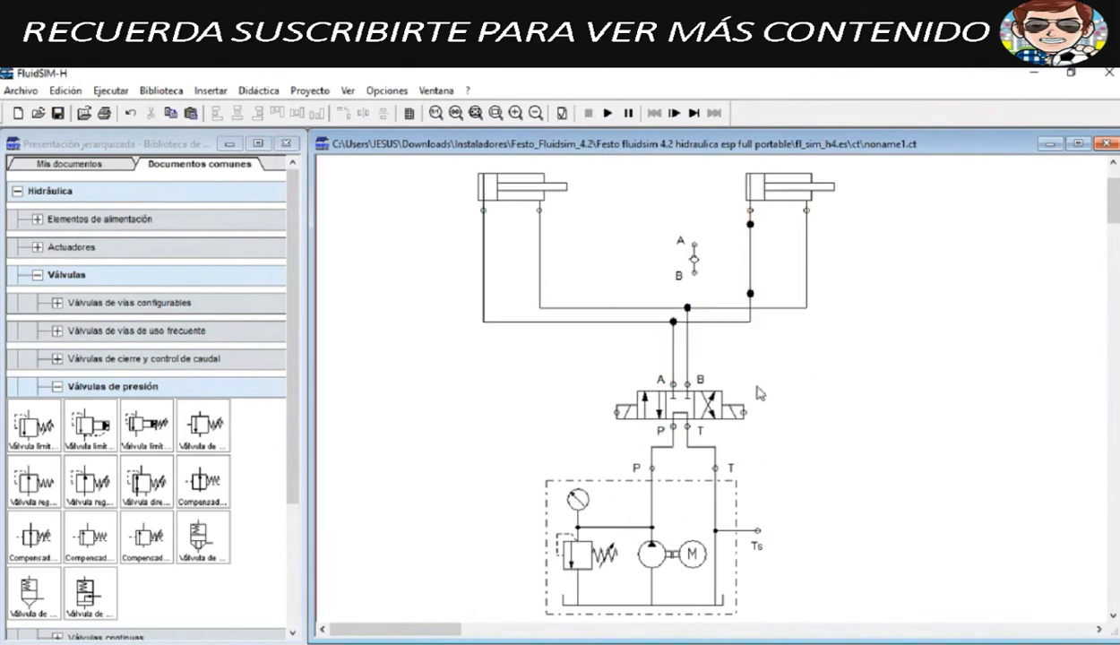
Step: Move the check valve clear of the circuit and delete the direct line between the two junctions below the second cylinder
drag(692, 259, 912, 260)
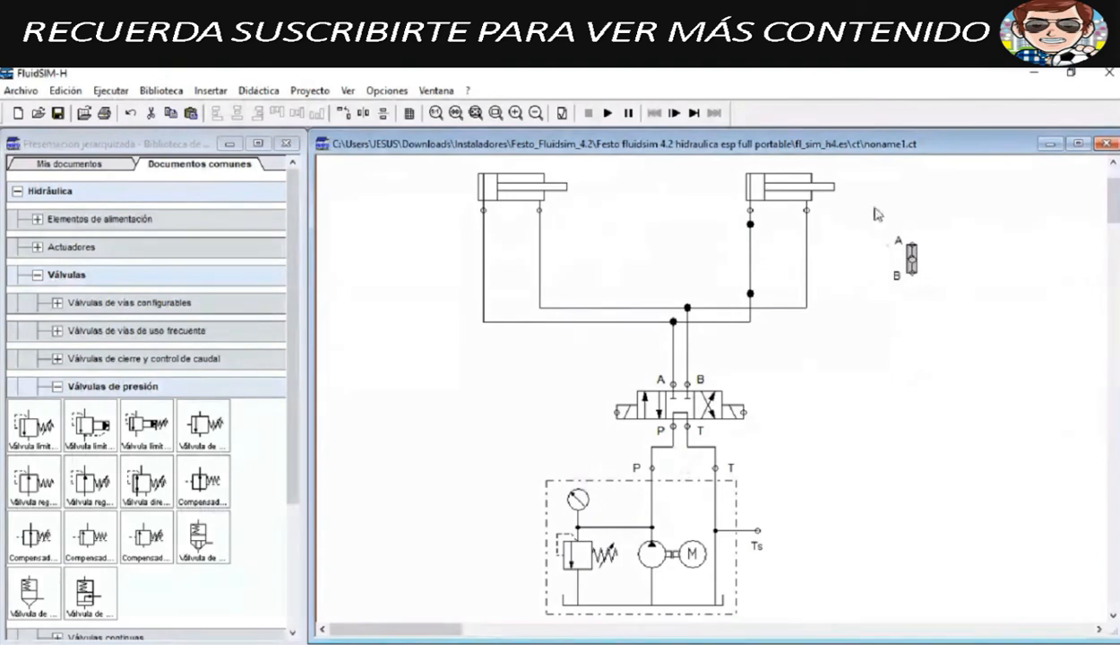
click(928, 303)
click(749, 268)
key(Delete)
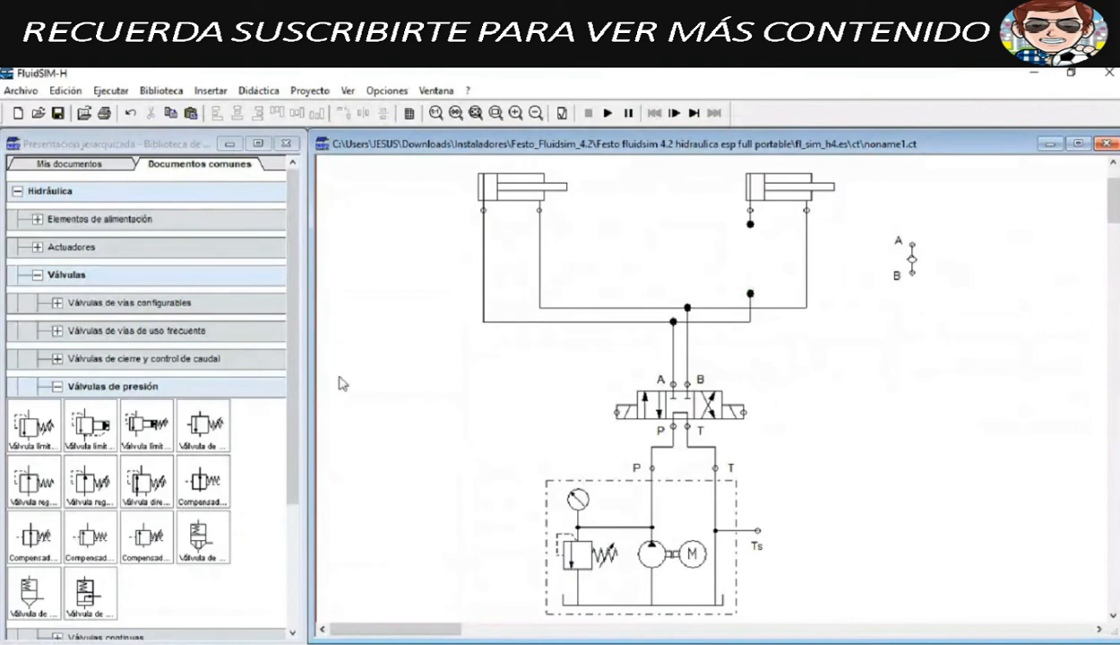
Step: Insert a pressure relief valve rotated 180° and connect its T port to the upper junction and P port to the lower junction
drag(31, 430, 678, 244)
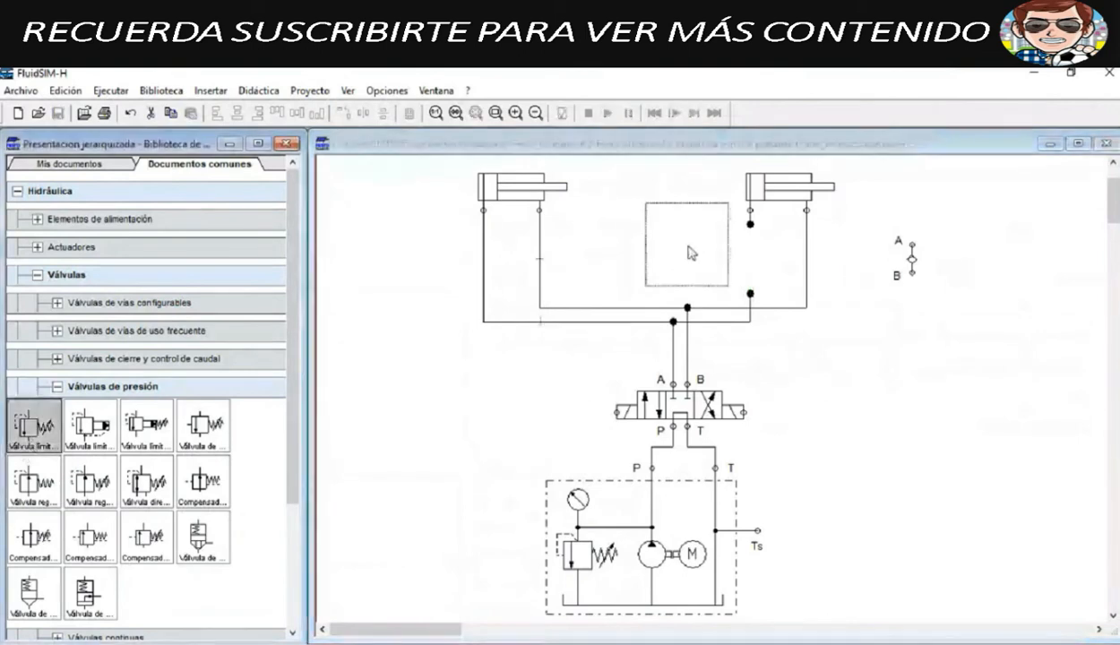
right_click(686, 246)
mouse_move(798, 394)
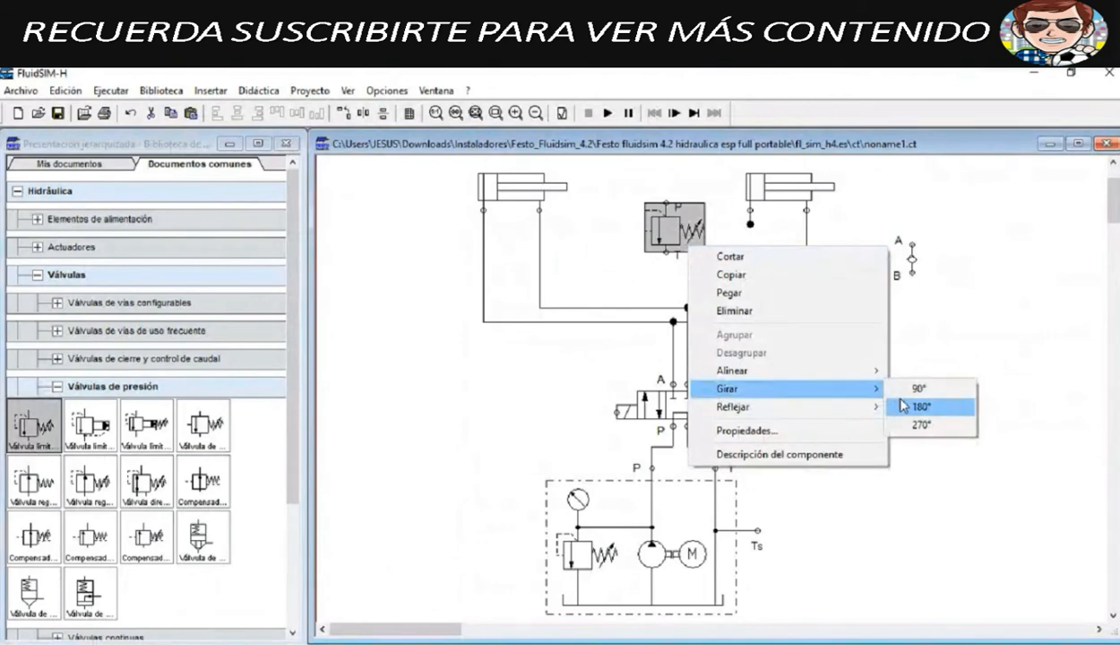
click(903, 406)
drag(703, 253, 750, 224)
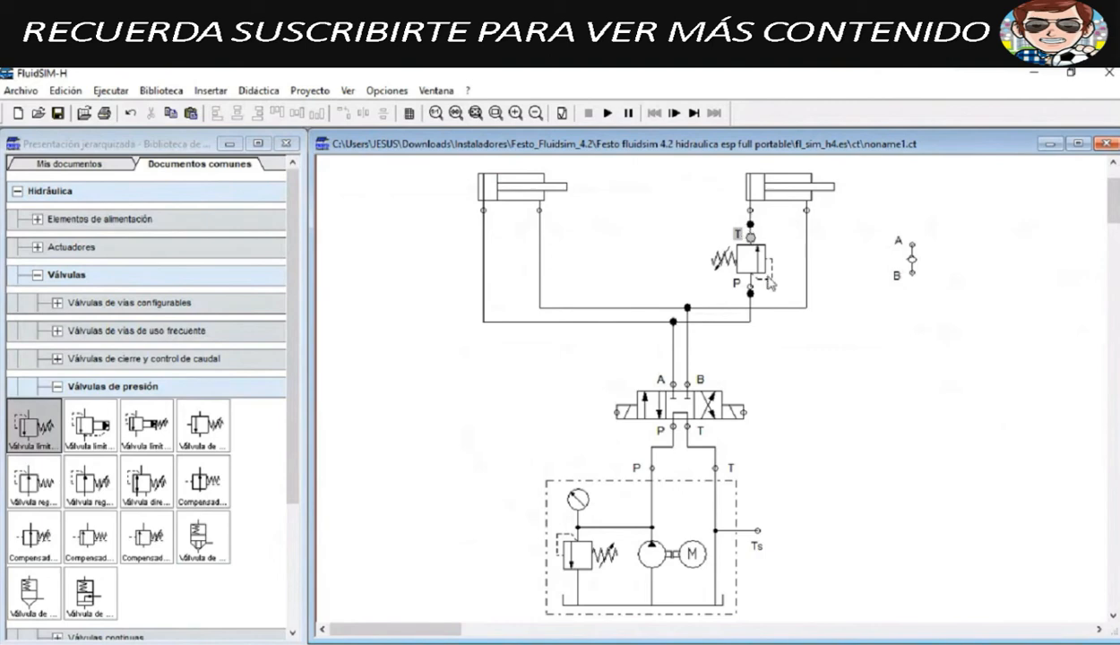
drag(750, 287, 751, 291)
Step: Reconnect the check valve in parallel with the new relief valve, port B to the lower junction and port A to the upper one
click(907, 259)
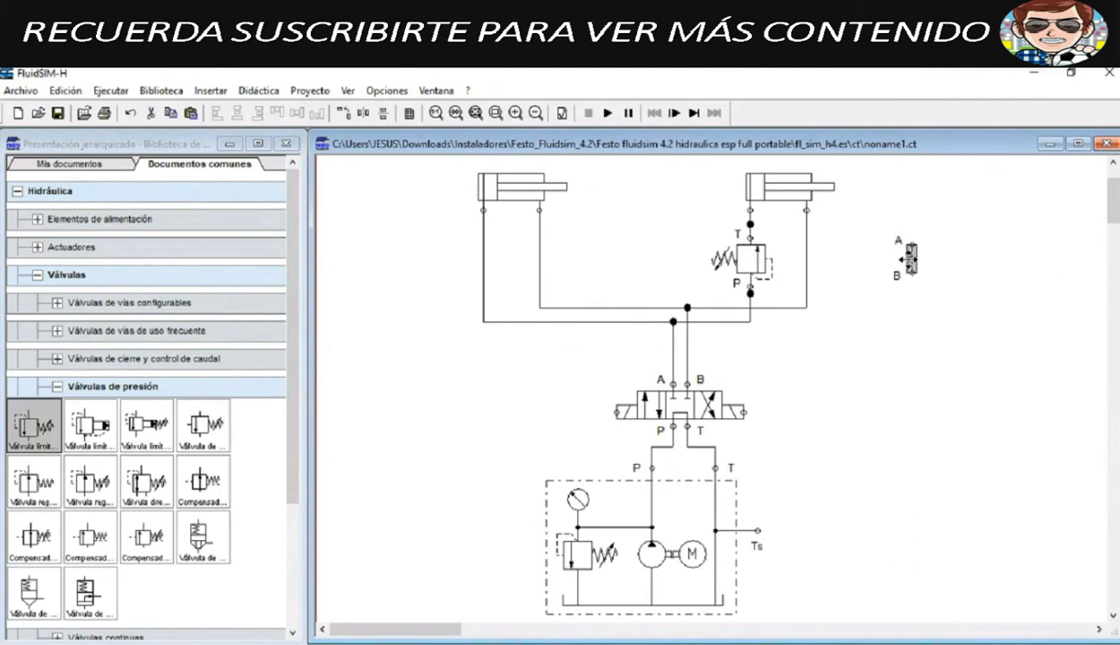
drag(907, 259, 750, 294)
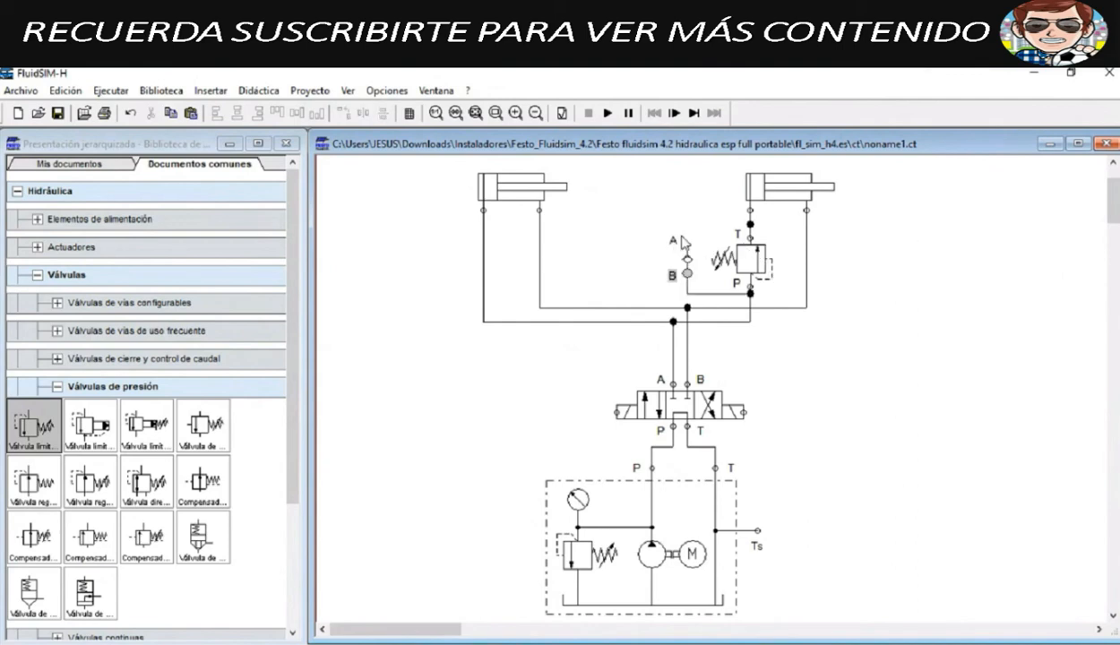
drag(687, 245, 750, 224)
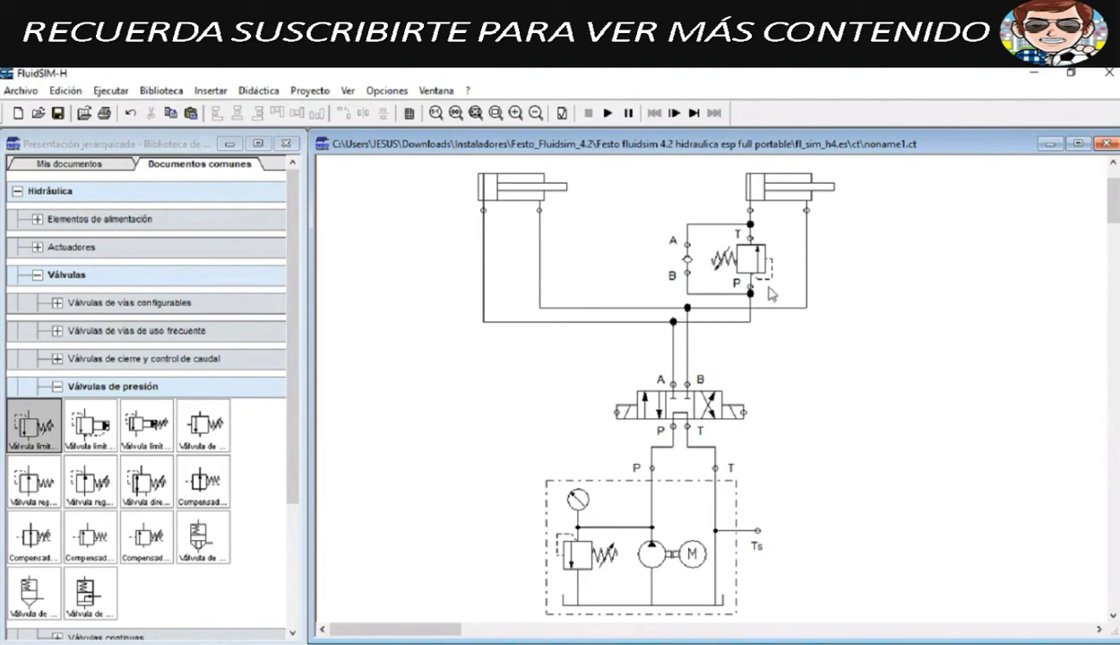
mouse_move(764, 285)
mouse_move(742, 267)
drag(637, 221, 701, 295)
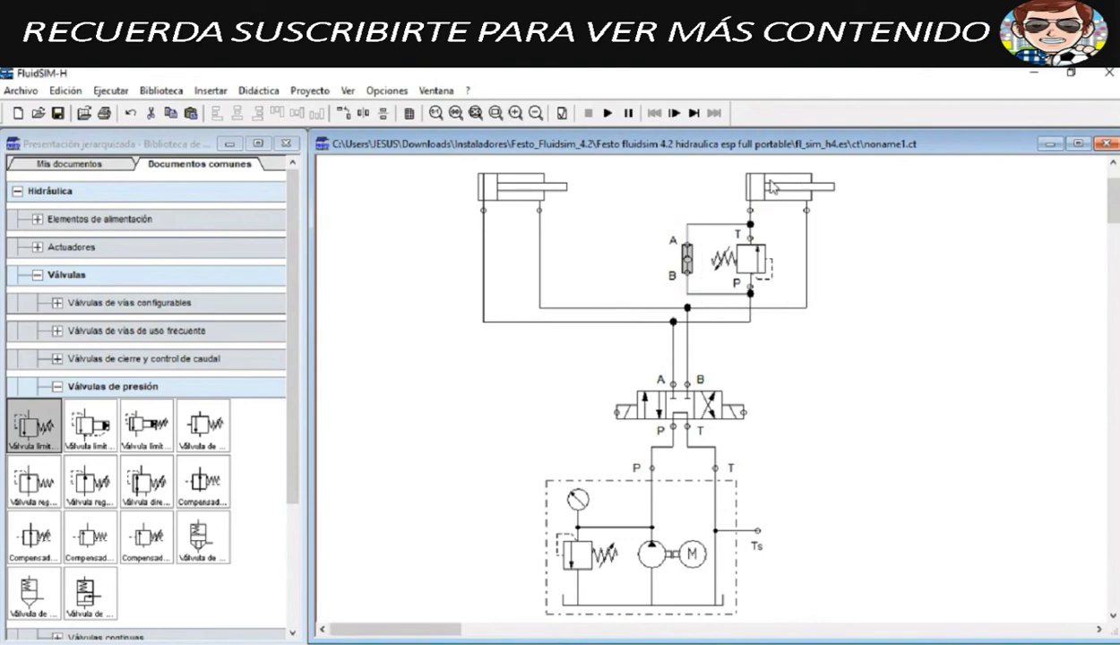
mouse_move(778, 188)
click(497, 453)
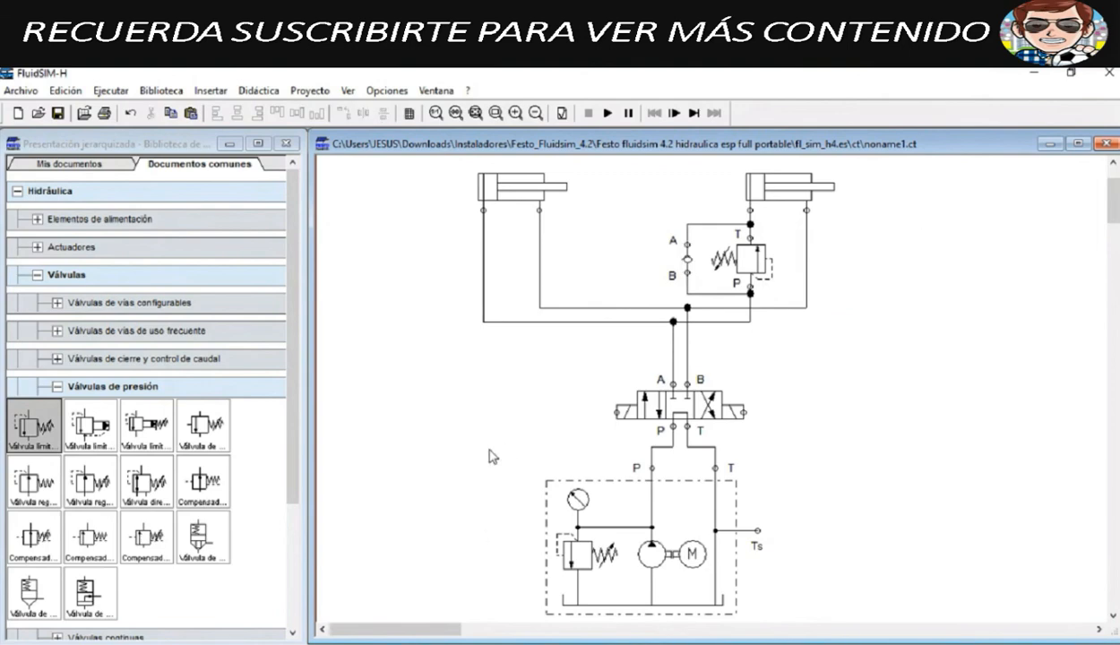
Step: Place an extra power unit from the supply elements library beside the circuit, check its service pressure and flow, and delete it
click(19, 192)
click(19, 193)
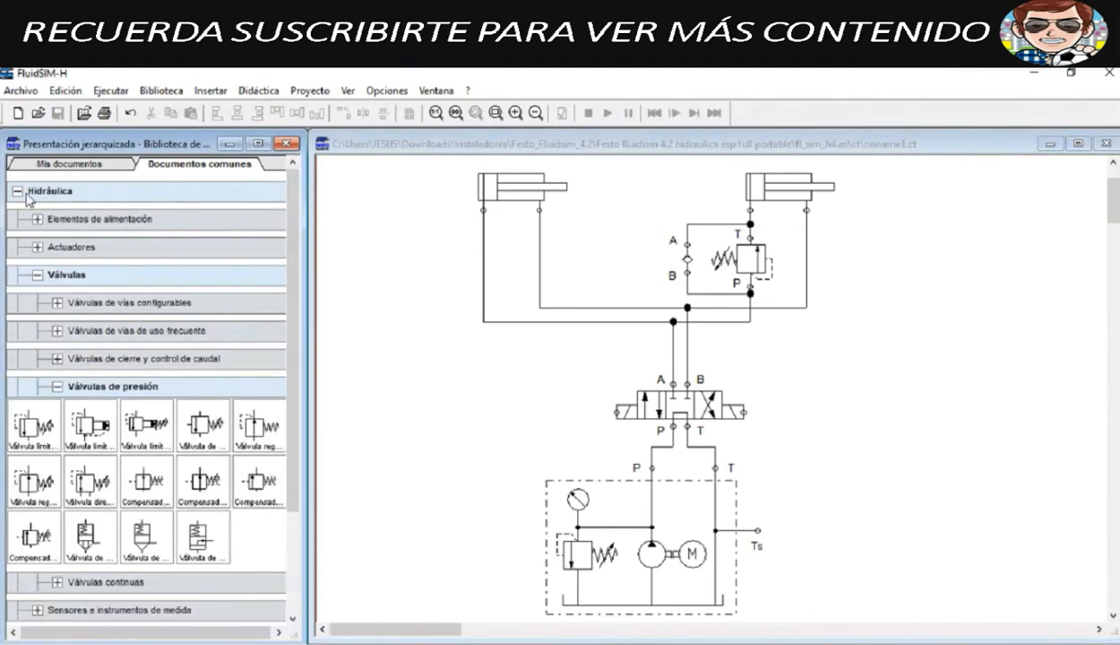
click(36, 219)
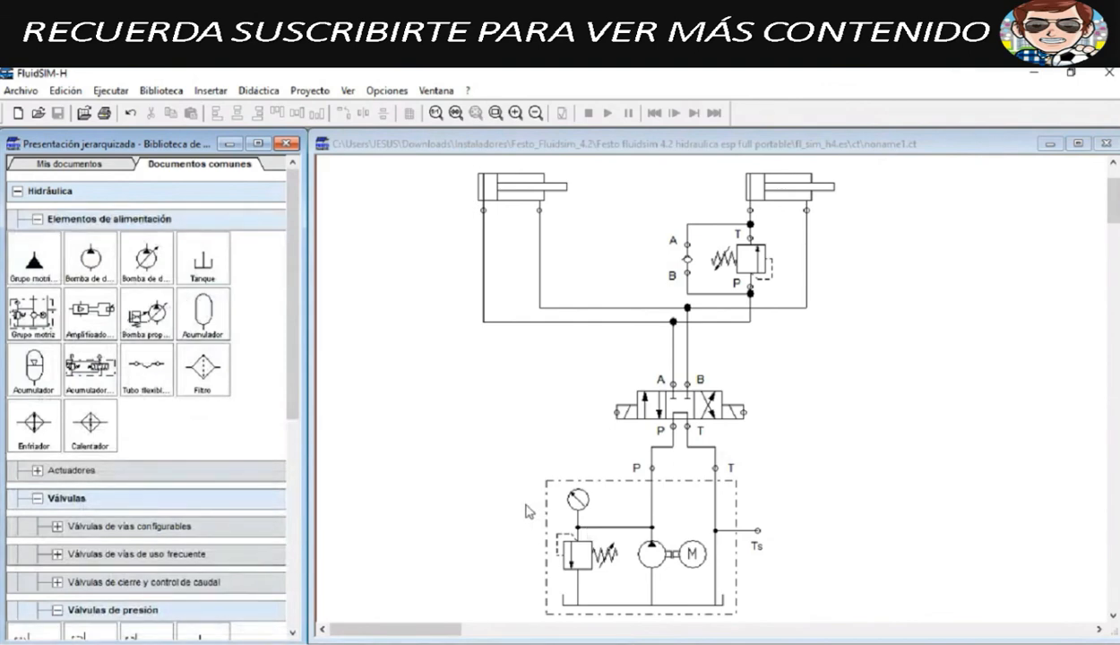
click(481, 441)
scroll(763, 550, down, 3)
scroll(758, 545, up, 5)
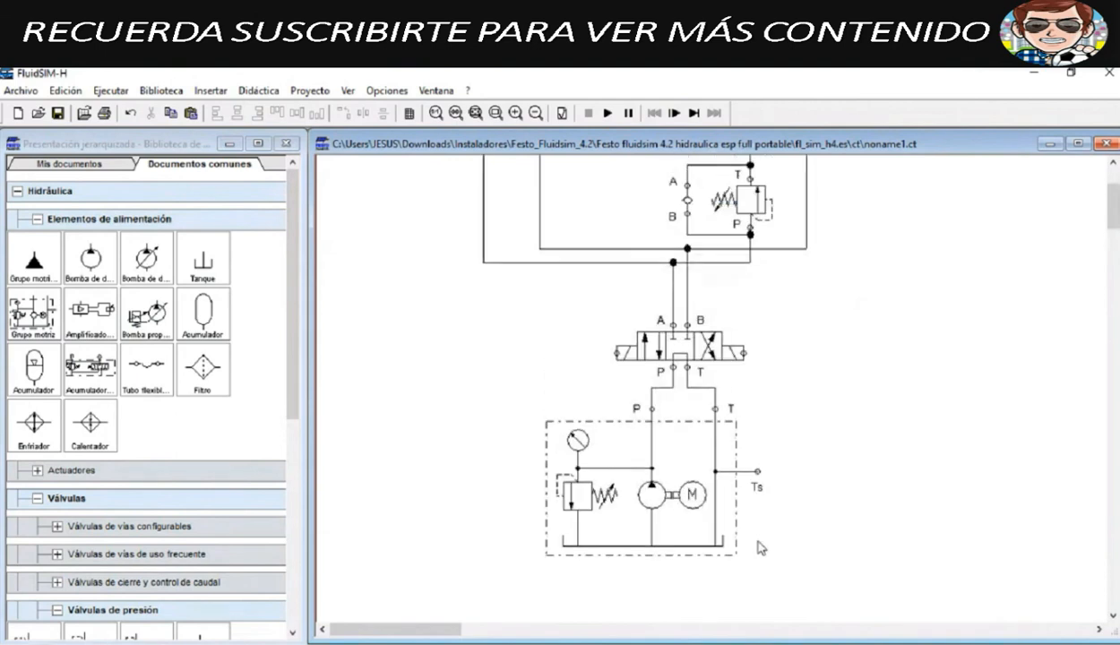
scroll(760, 548, down, 2)
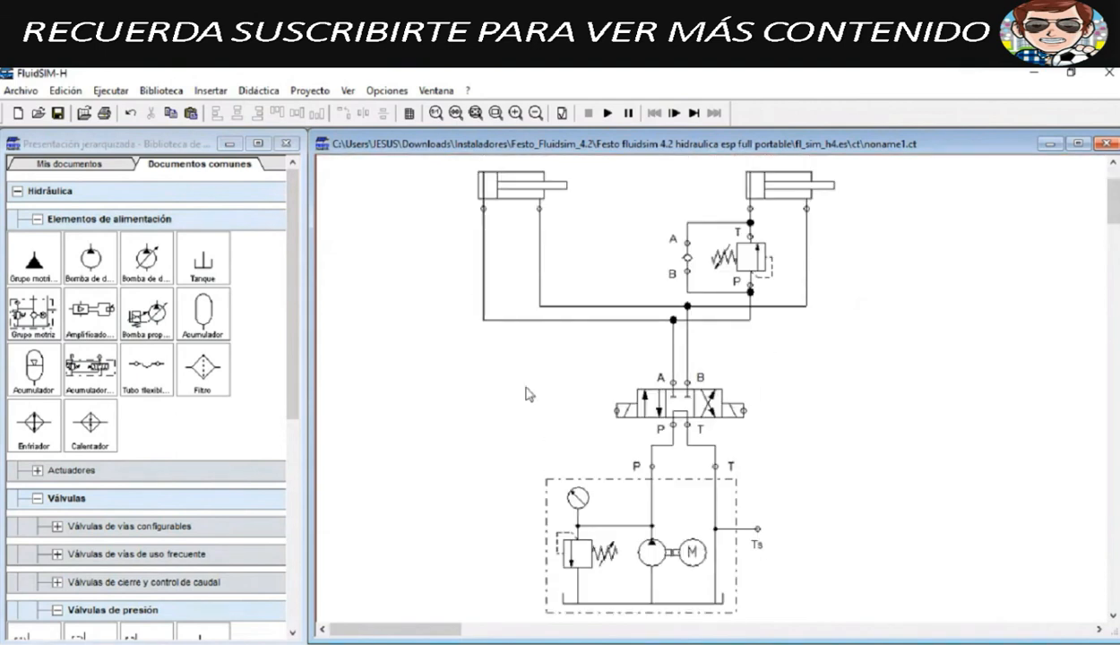
scroll(547, 450, down, 1)
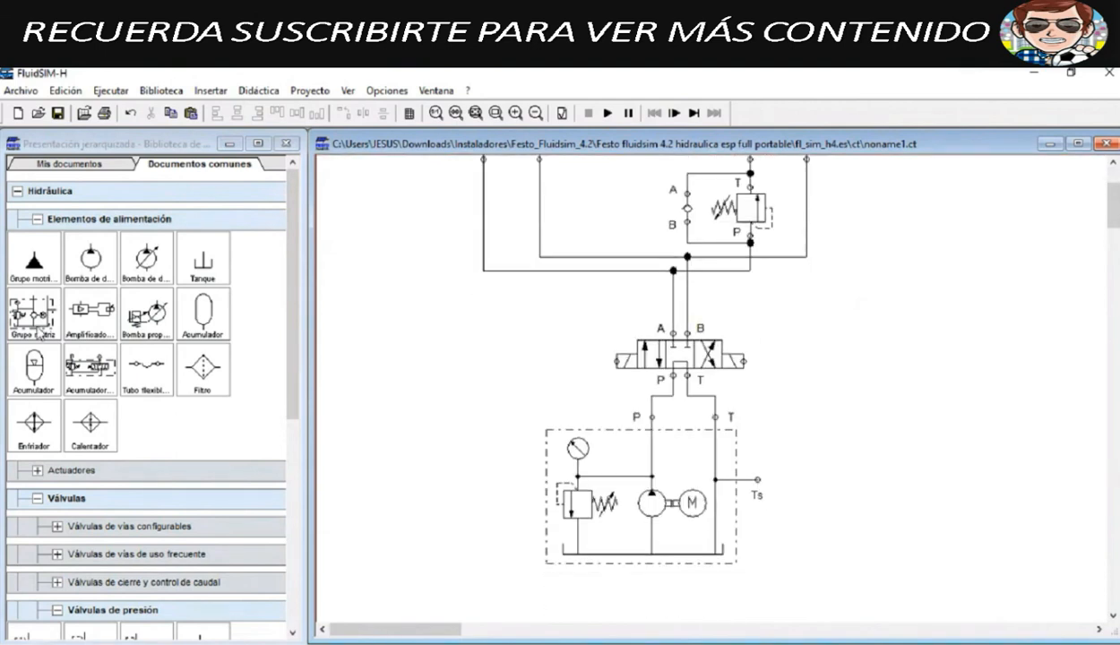
drag(34, 315, 374, 399)
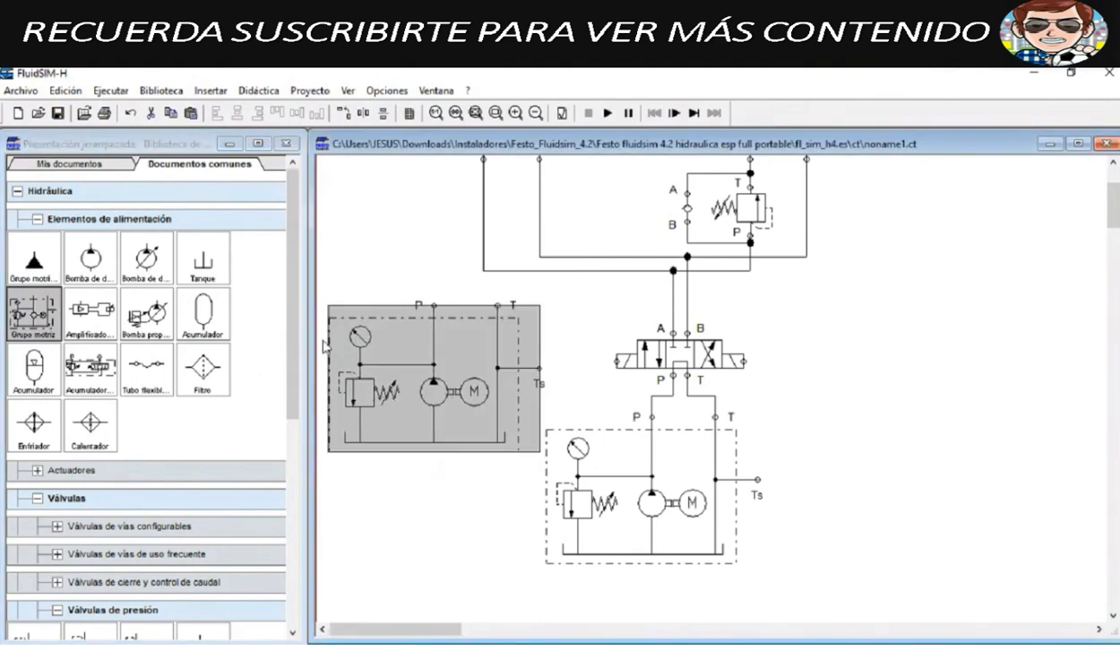
mouse_move(436, 405)
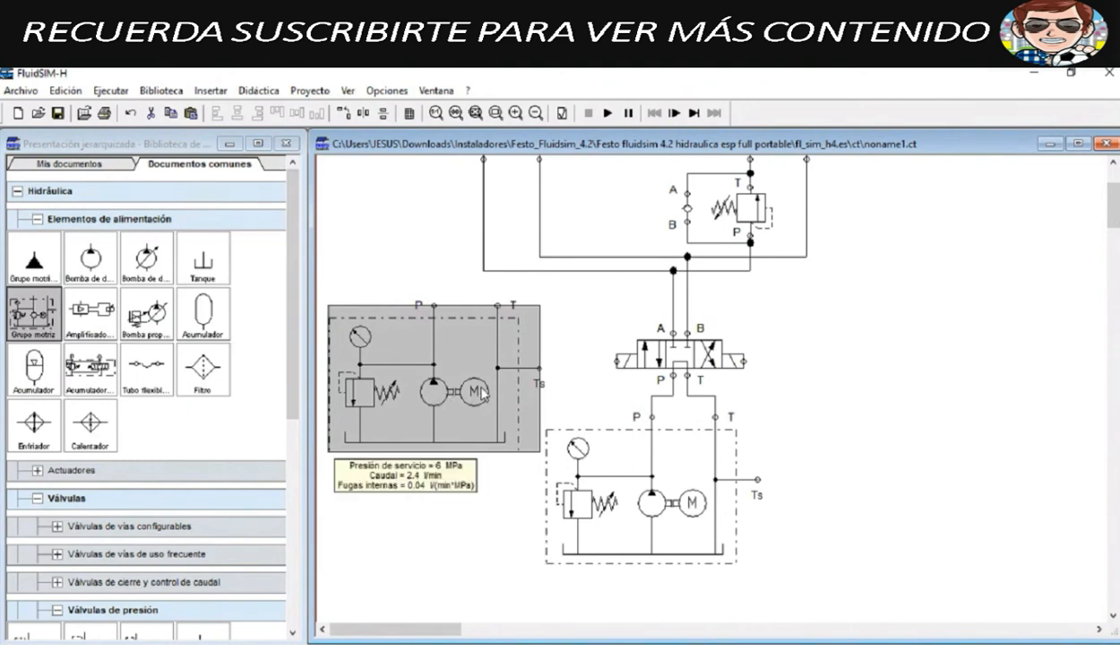
click(840, 389)
click(494, 394)
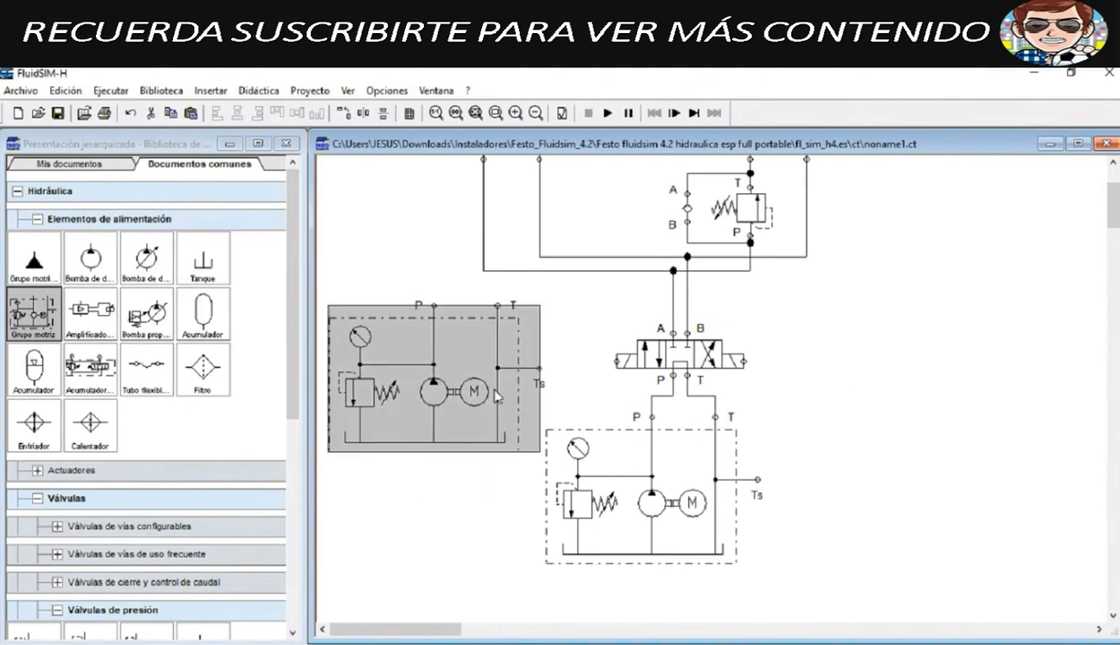
key(Delete)
mouse_move(599, 445)
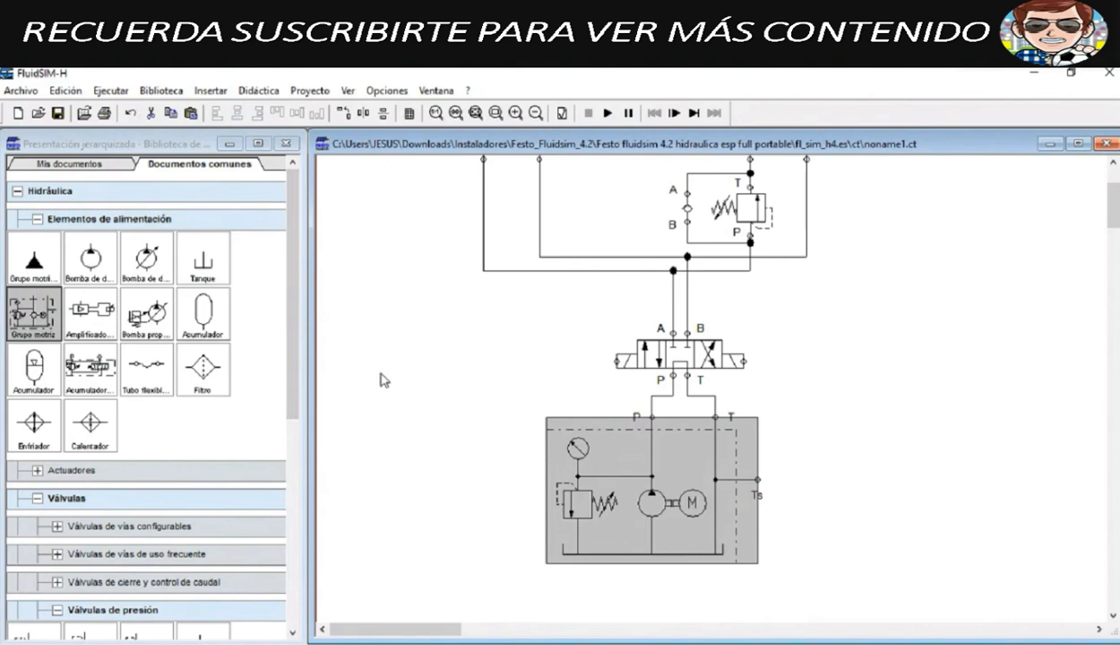
Step: Replace the power unit with a fixed-displacement pump on valve port P drawing from a tank, and connect another tank to port T
key(Delete)
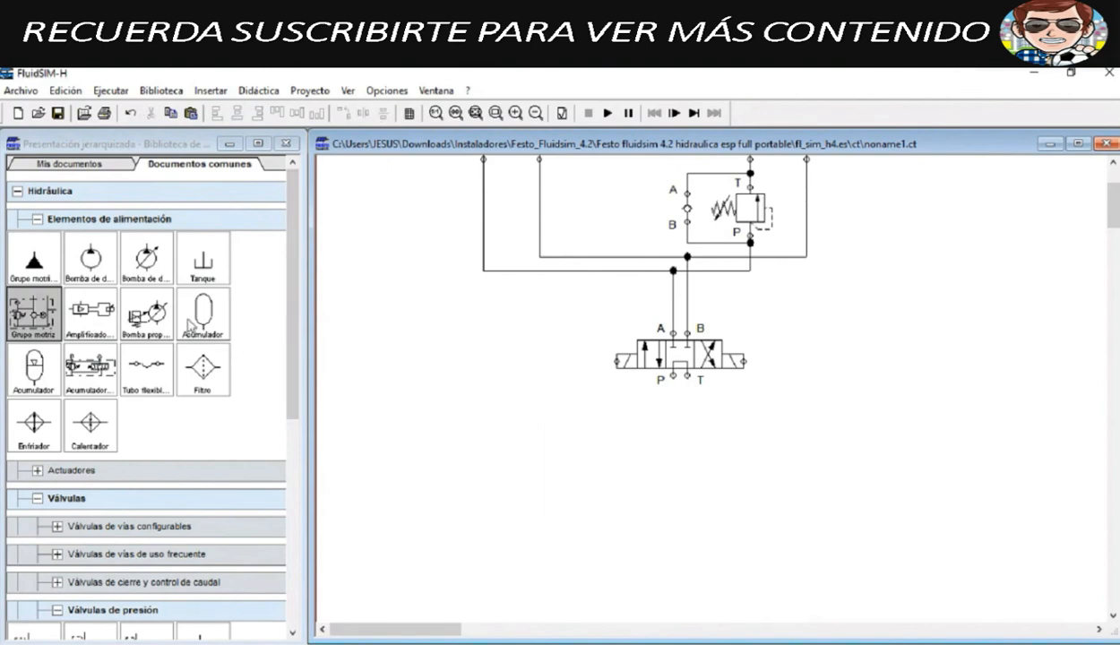
drag(199, 269, 639, 475)
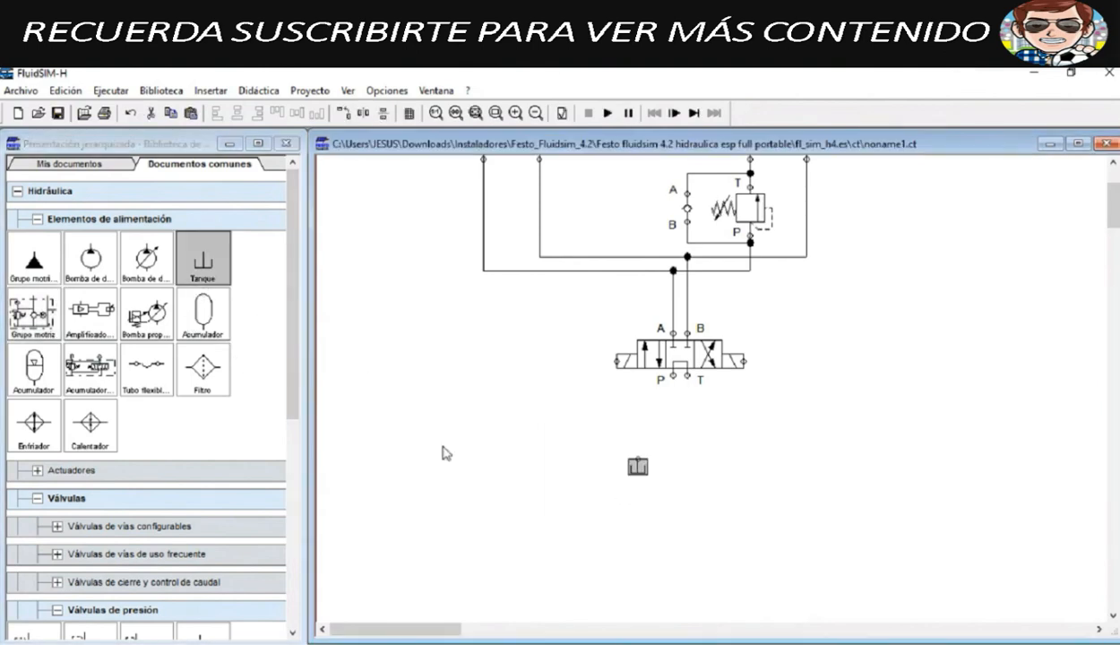
drag(112, 270, 636, 481)
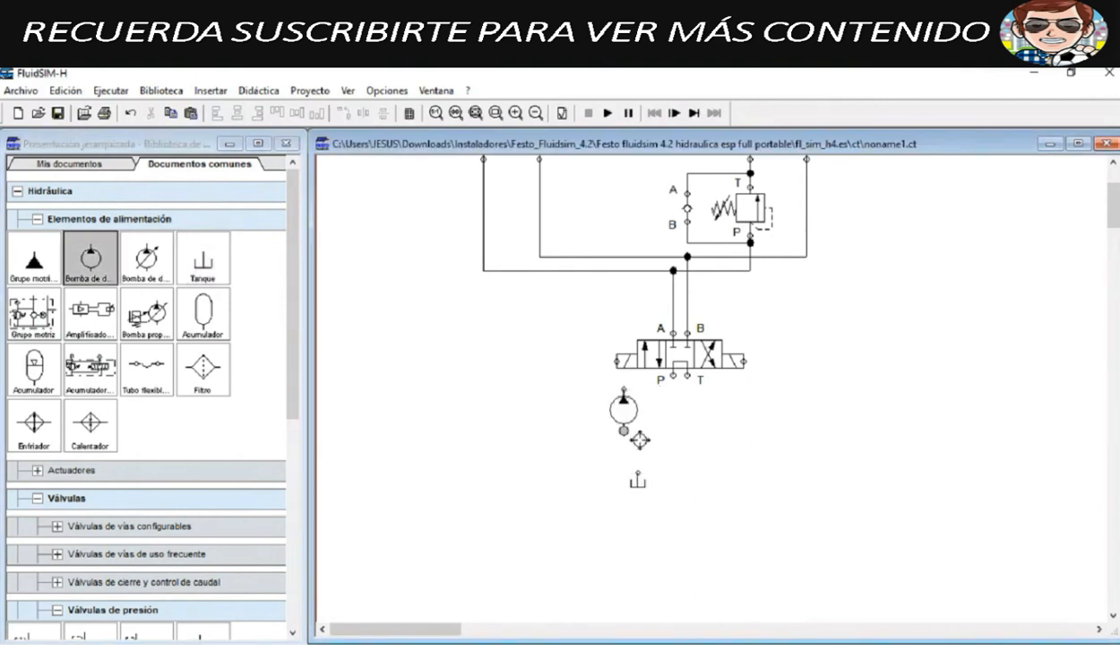
click(625, 414)
mouse_move(626, 416)
mouse_down()
mouse_move(639, 436)
mouse_move(647, 386)
mouse_move(673, 374)
mouse_up()
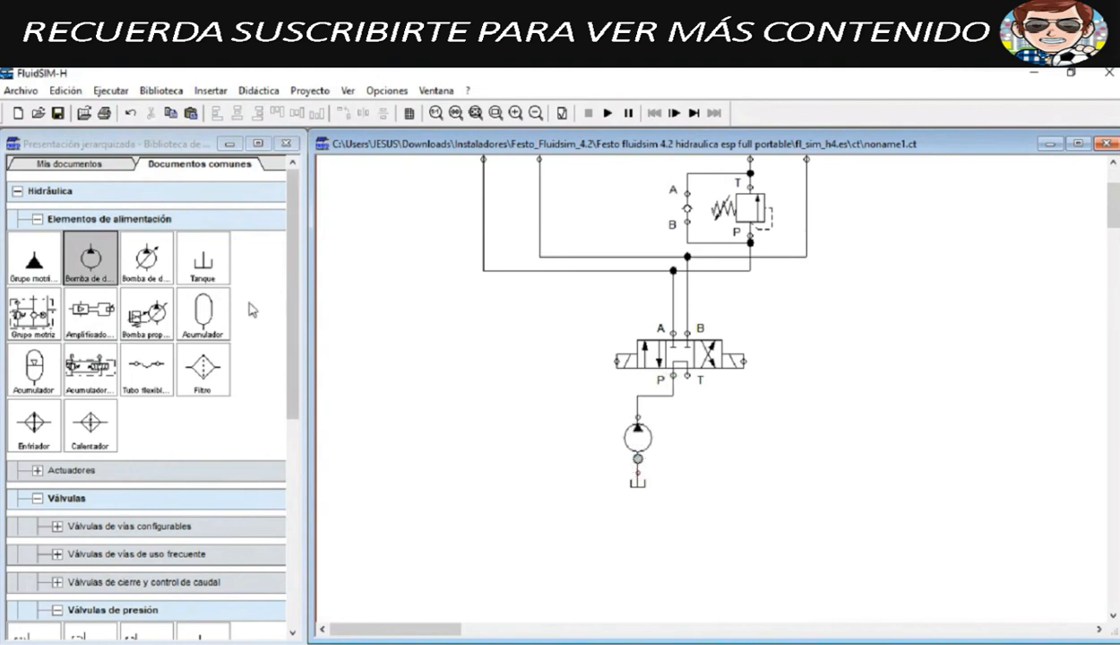
drag(209, 271, 687, 375)
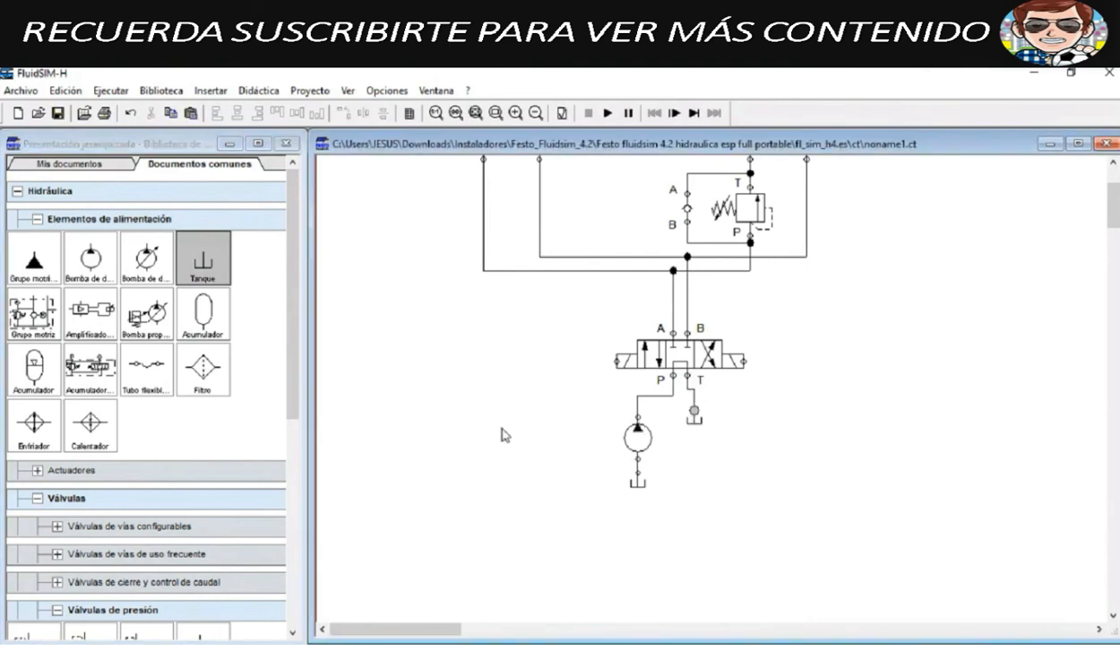
Step: Insert a pressure relief valve beside the pump, rotate it so port P faces the pump, and connect P to the pump's outlet line
scroll(137, 415, down, 3)
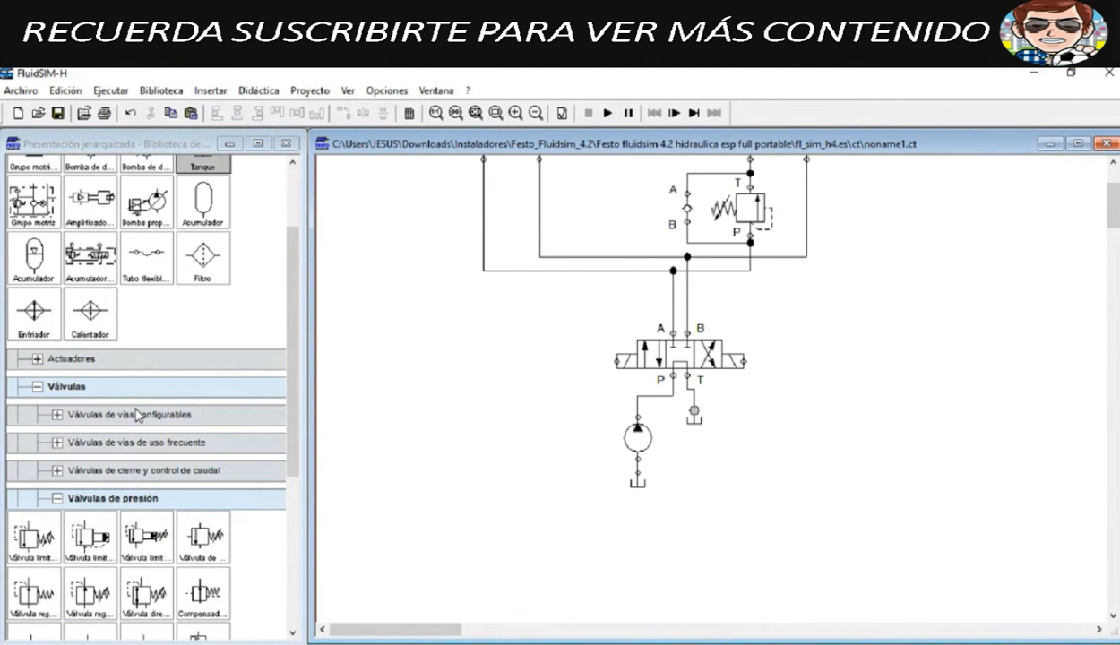
scroll(137, 415, down, 3)
drag(34, 426, 545, 414)
right_click(538, 398)
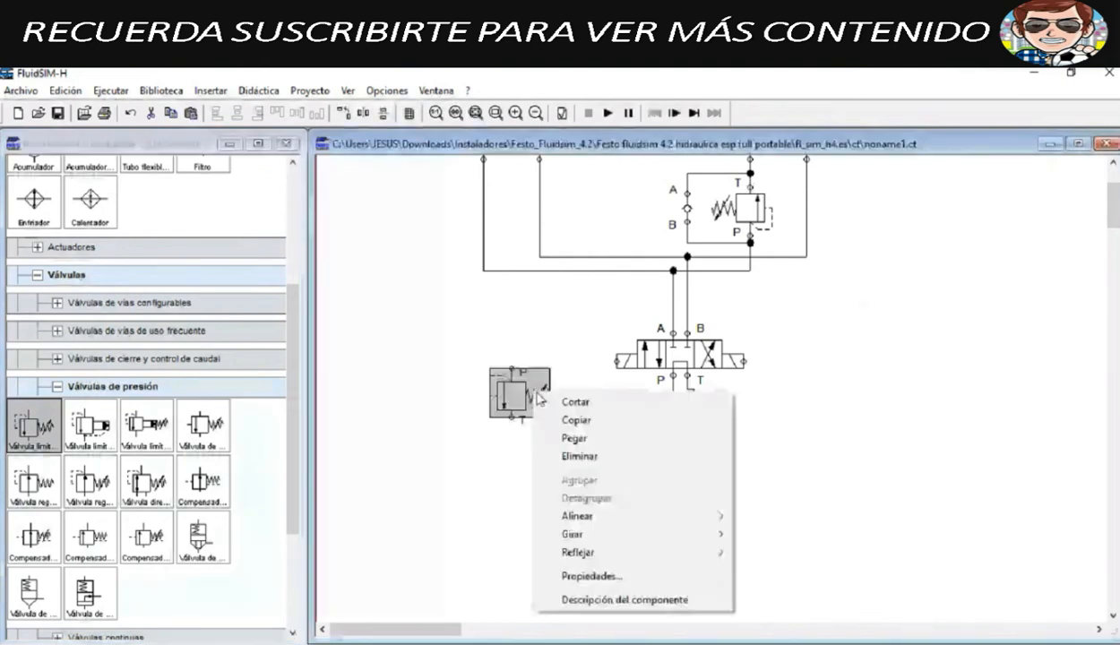
mouse_move(592, 534)
click(730, 535)
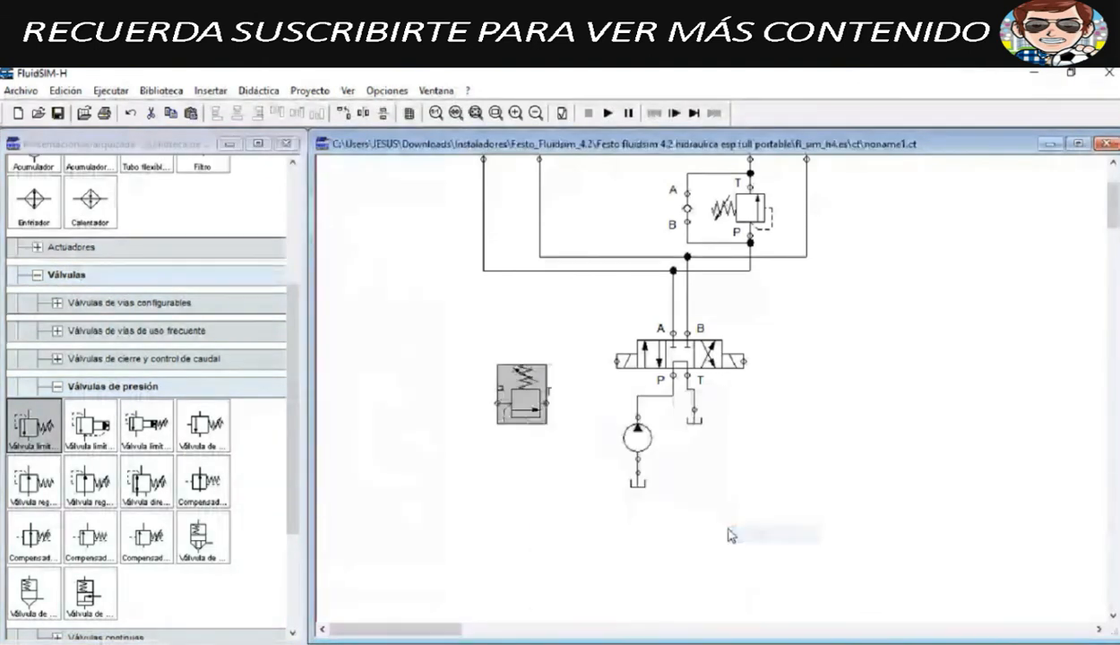
right_click(508, 388)
click(744, 554)
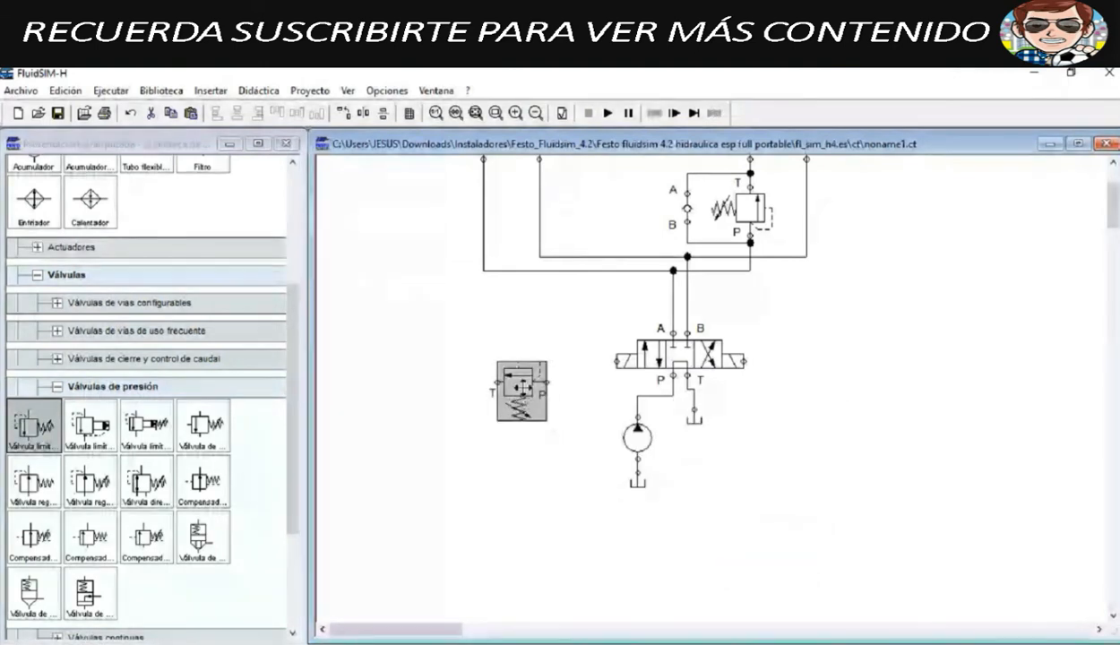
drag(491, 382, 526, 410)
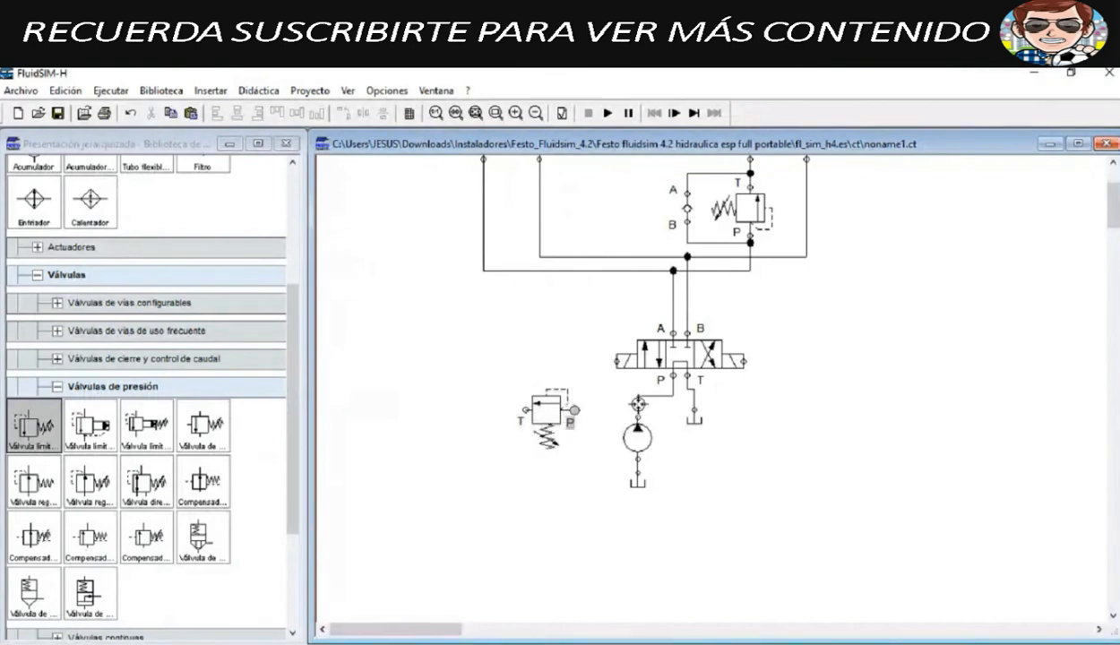
drag(637, 404, 574, 410)
Step: Connect a new tank to the relief valve's T port and move the whole supply assembly lower beneath the directional valve
scroll(144, 378, up, 5)
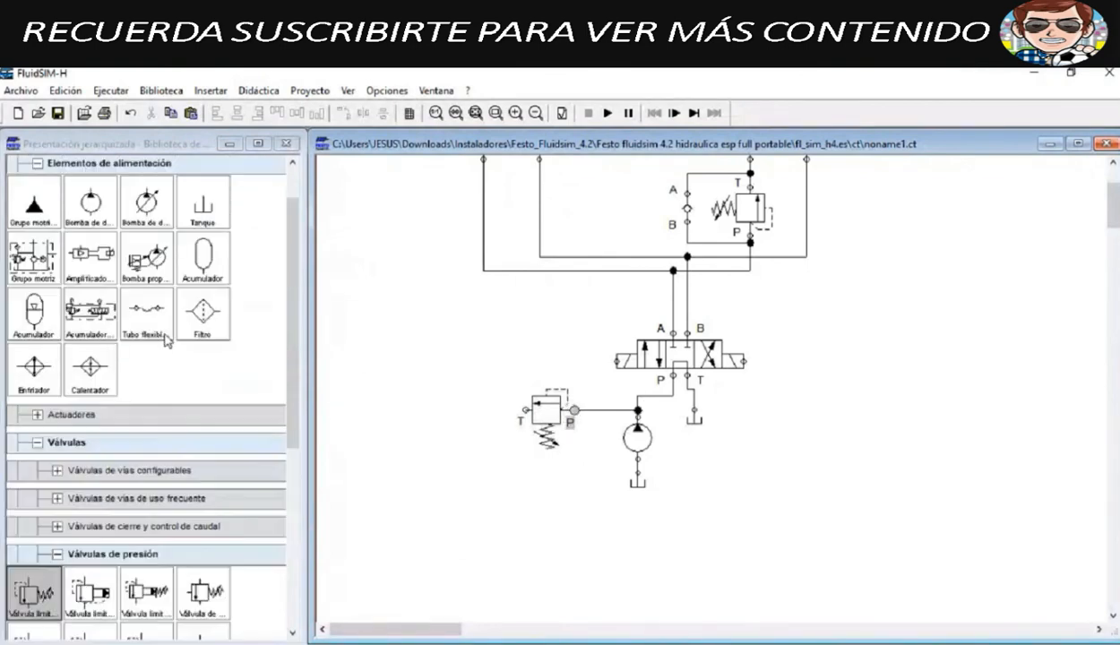
drag(203, 260, 498, 482)
drag(526, 411, 489, 466)
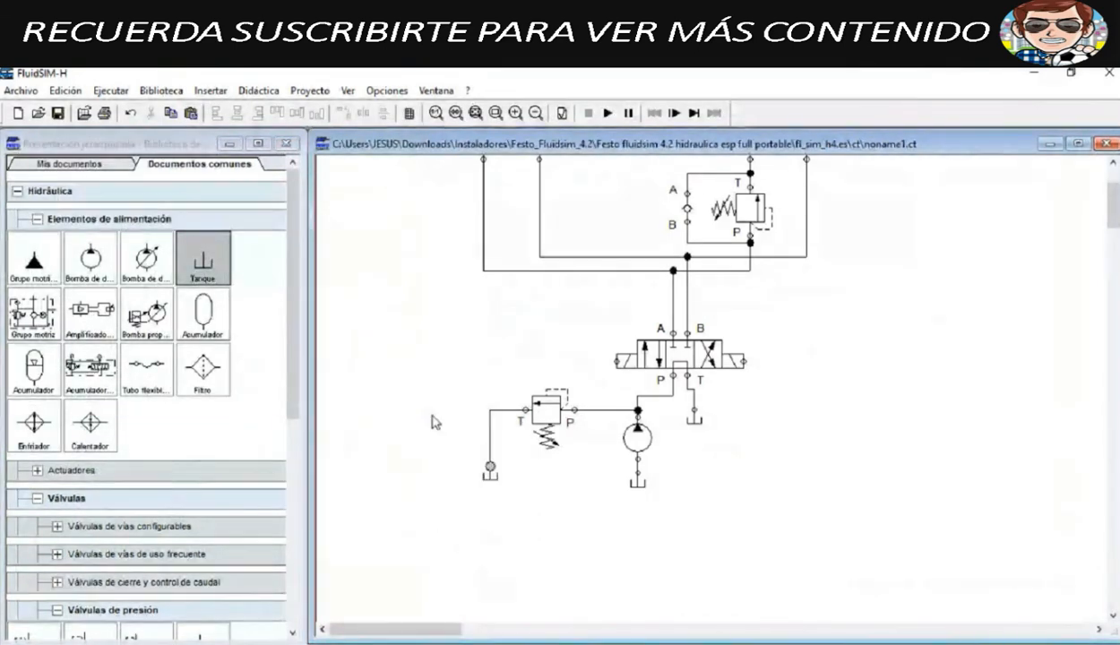
drag(385, 375, 751, 553)
drag(544, 418, 535, 470)
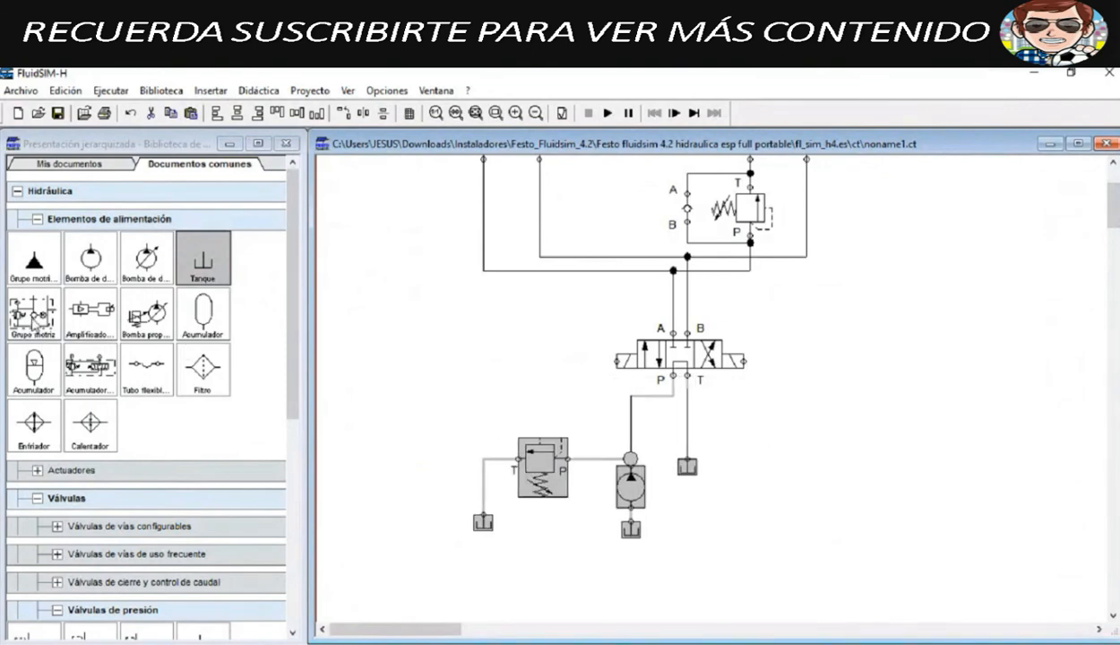
Step: Replace the pump, relief valve and their tanks with a simplified power unit connected to port P of the directional valve
click(33, 316)
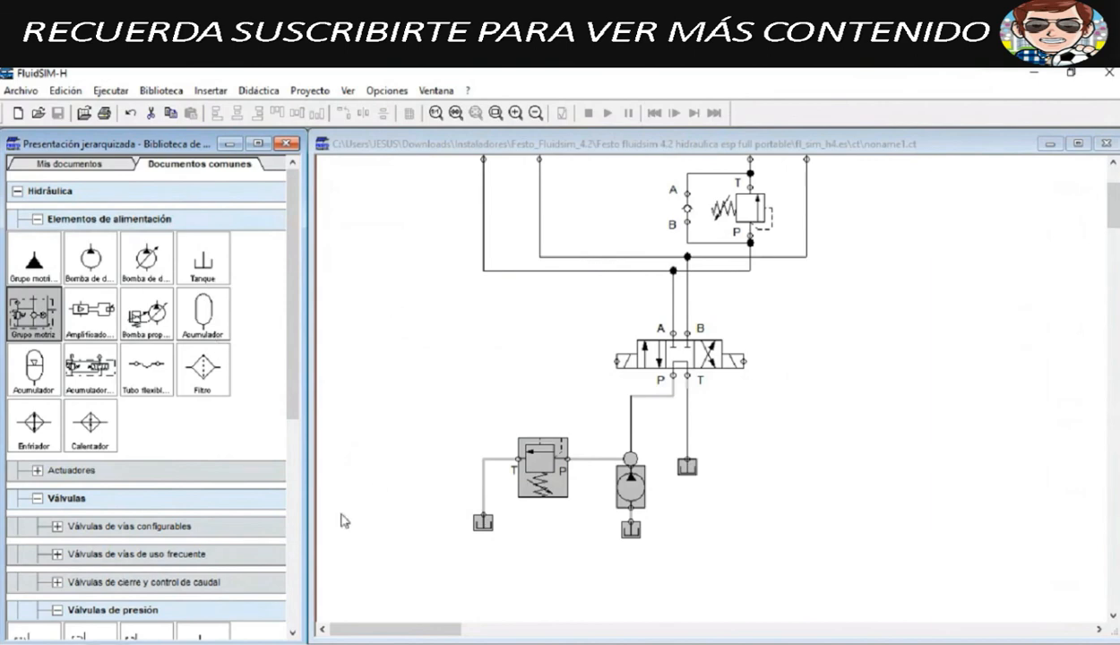
drag(443, 380, 706, 568)
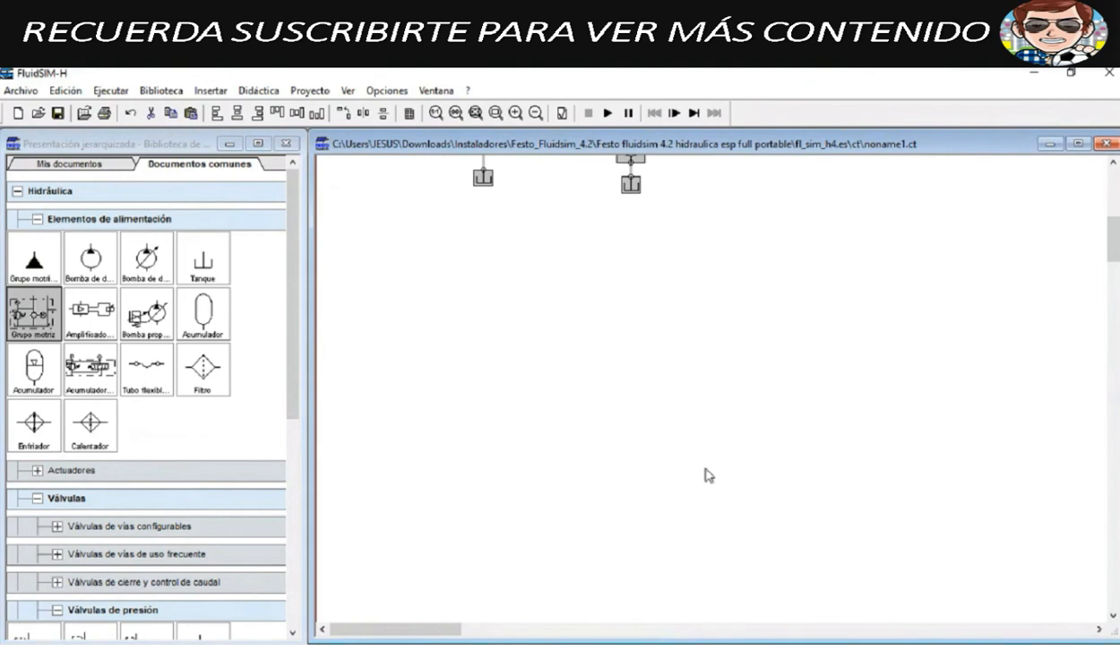
scroll(708, 476, up, 3)
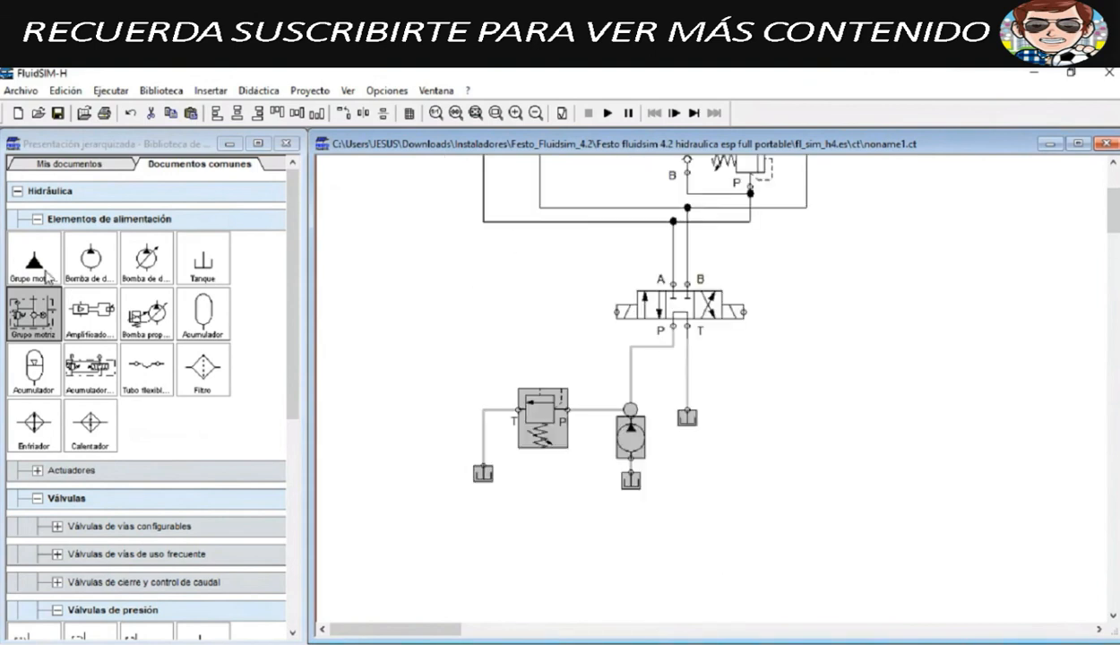
drag(34, 260, 406, 324)
drag(457, 380, 658, 560)
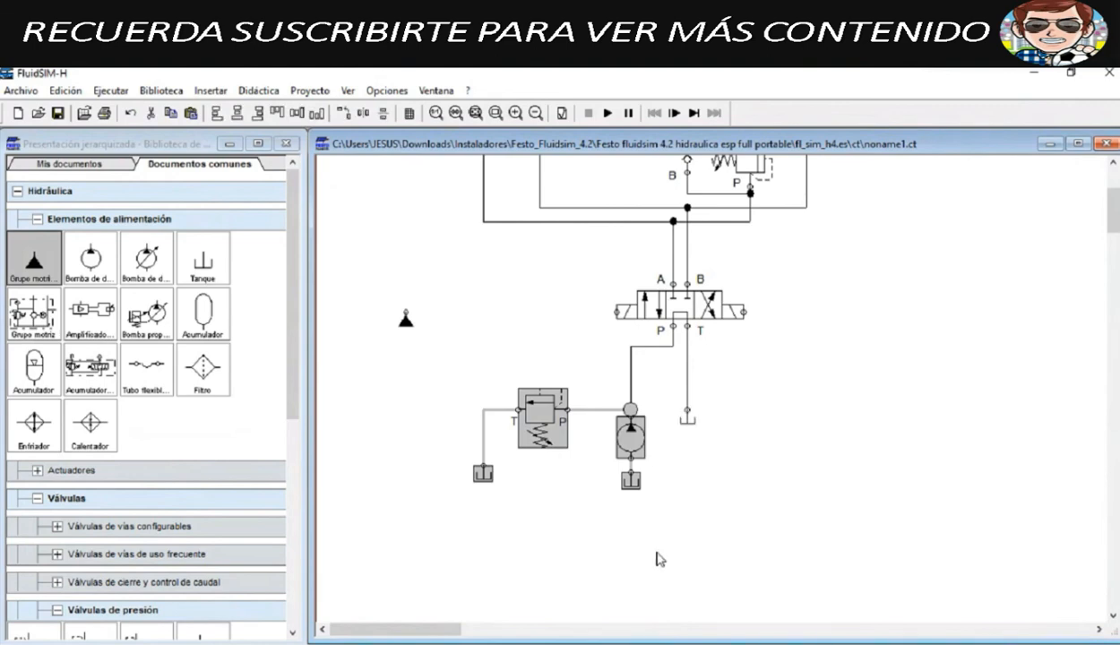
key(Delete)
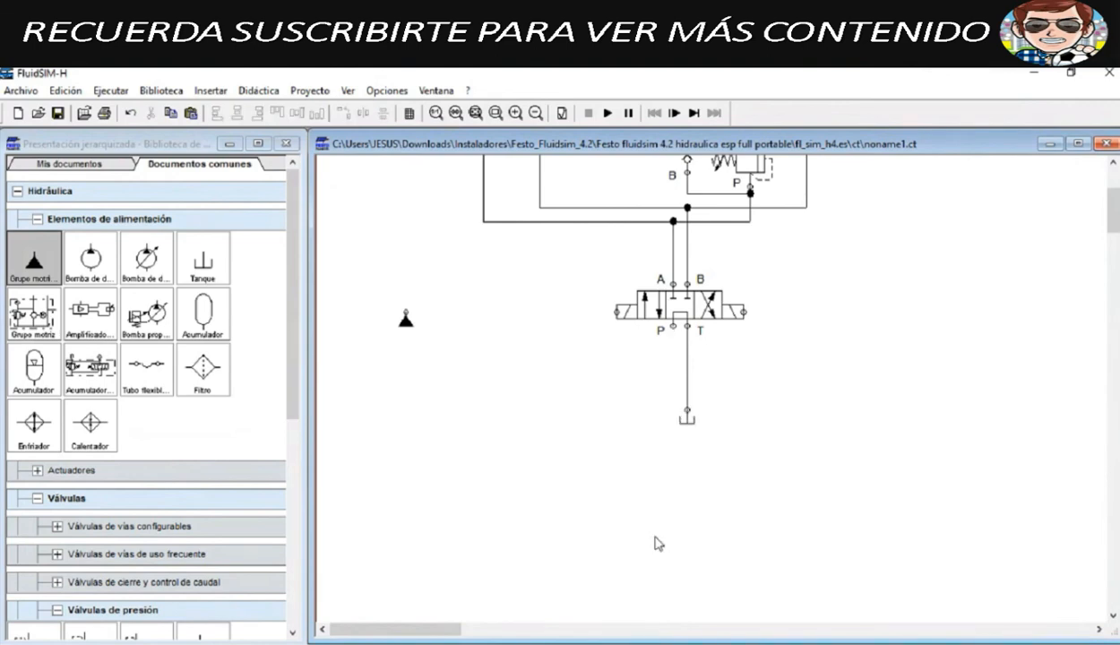
drag(405, 321, 645, 400)
drag(672, 325, 645, 394)
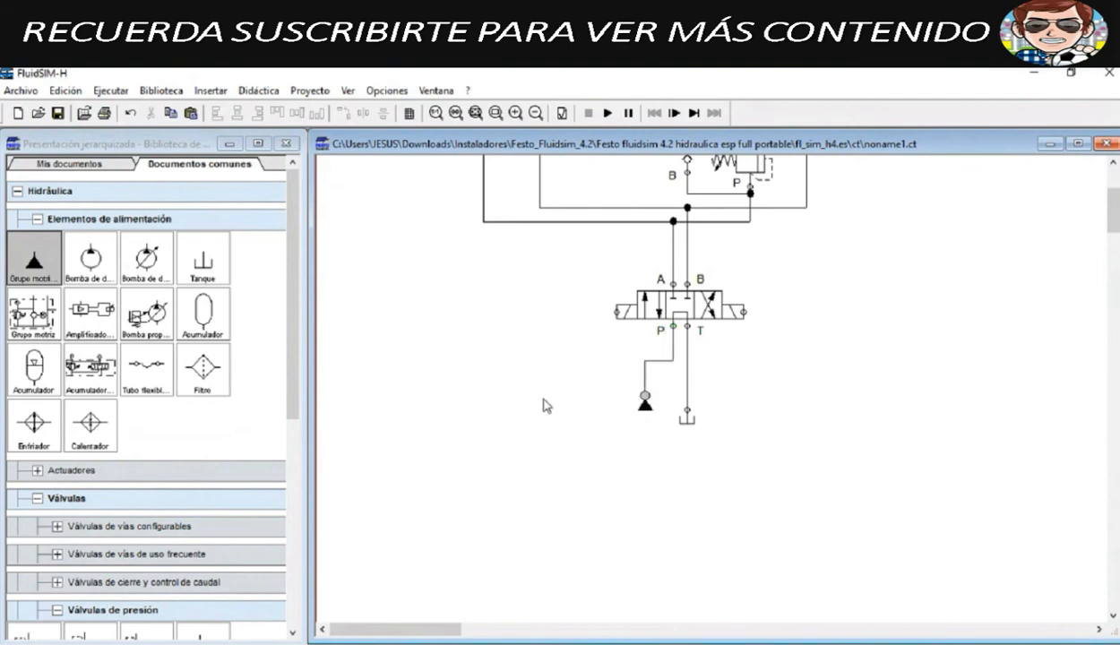
Step: Simulate the circuit, shift the 4/3-way valve to its parallel-flow position to check the cylinder sequence, and stop the simulation
click(609, 113)
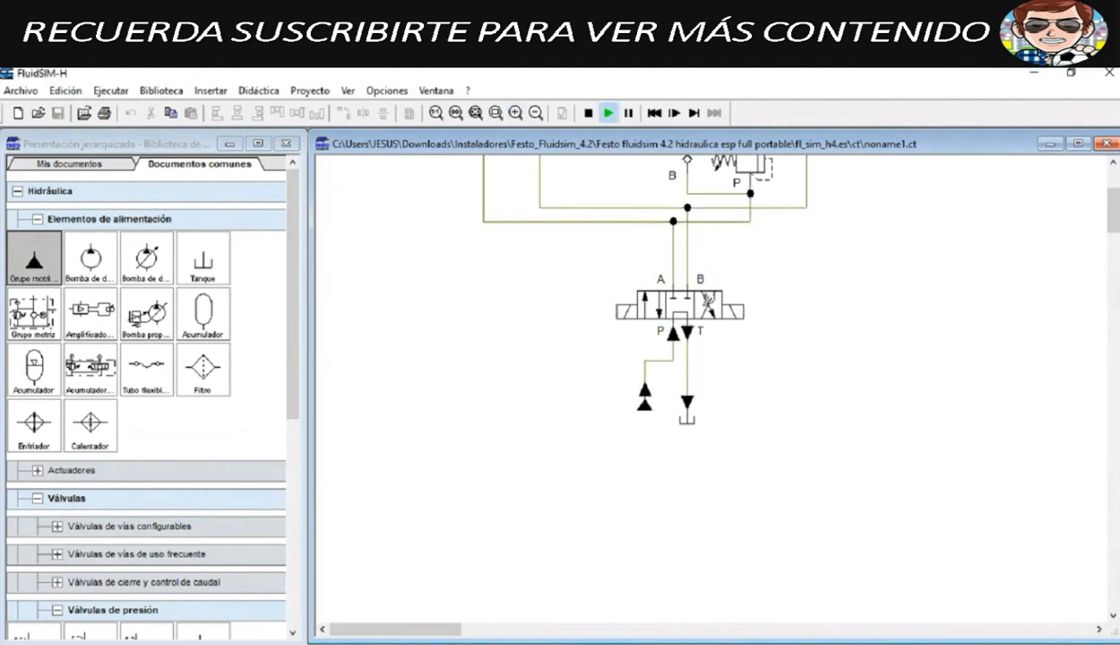
scroll(825, 370, up, 3)
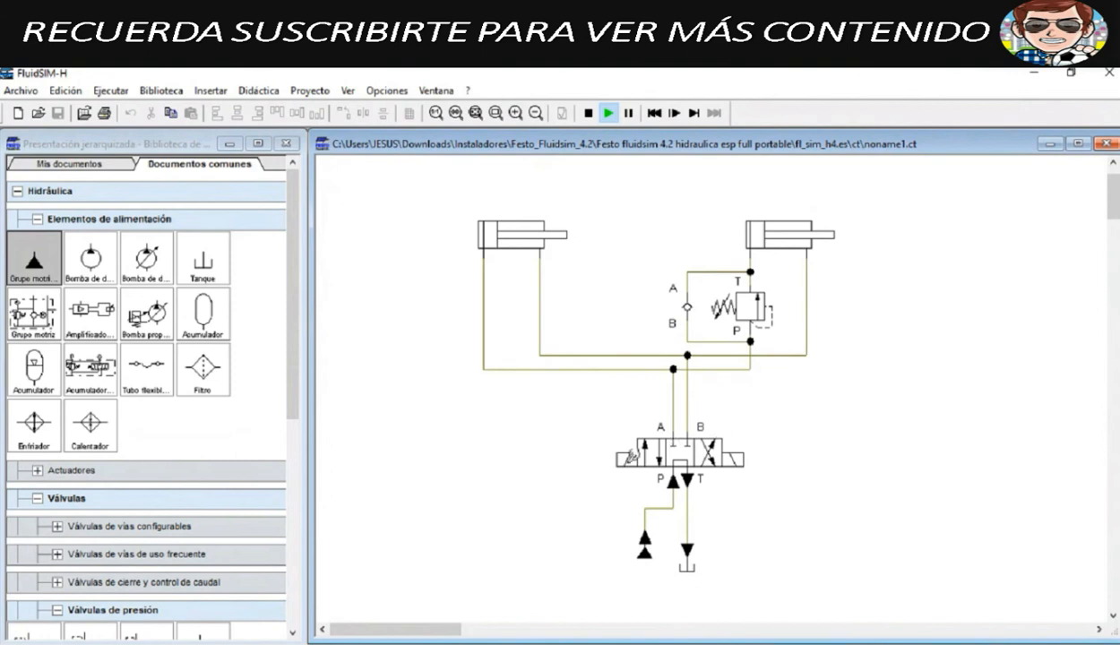
click(620, 455)
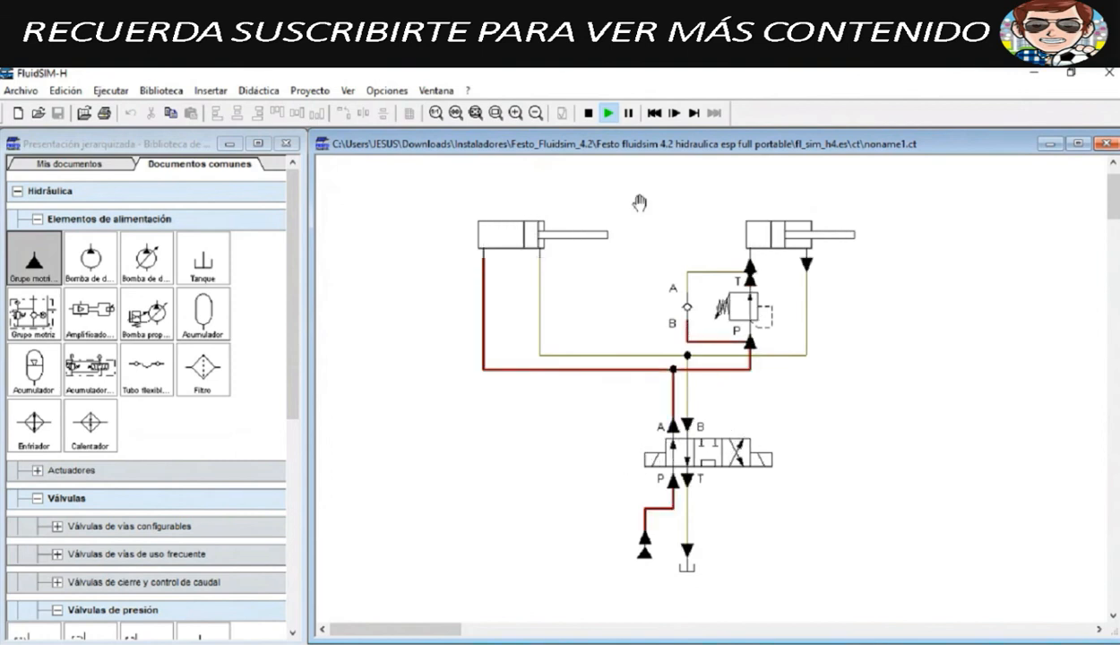
click(587, 113)
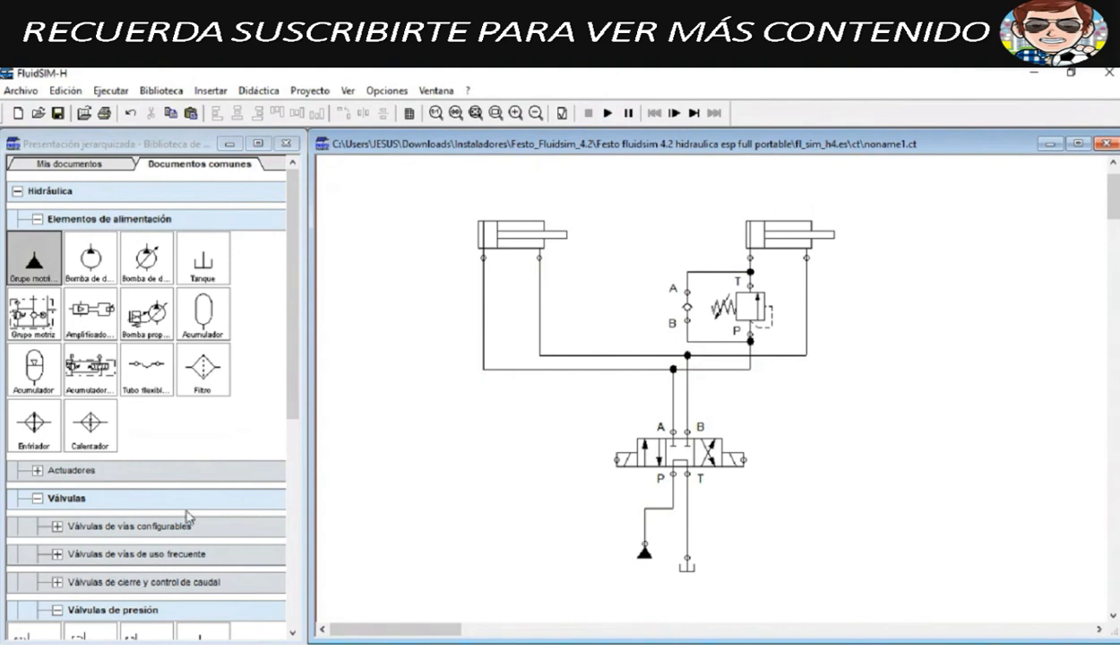
Step: Place a full power unit beside the circuit for comparison with the simplified supply and delete it
drag(34, 311, 457, 484)
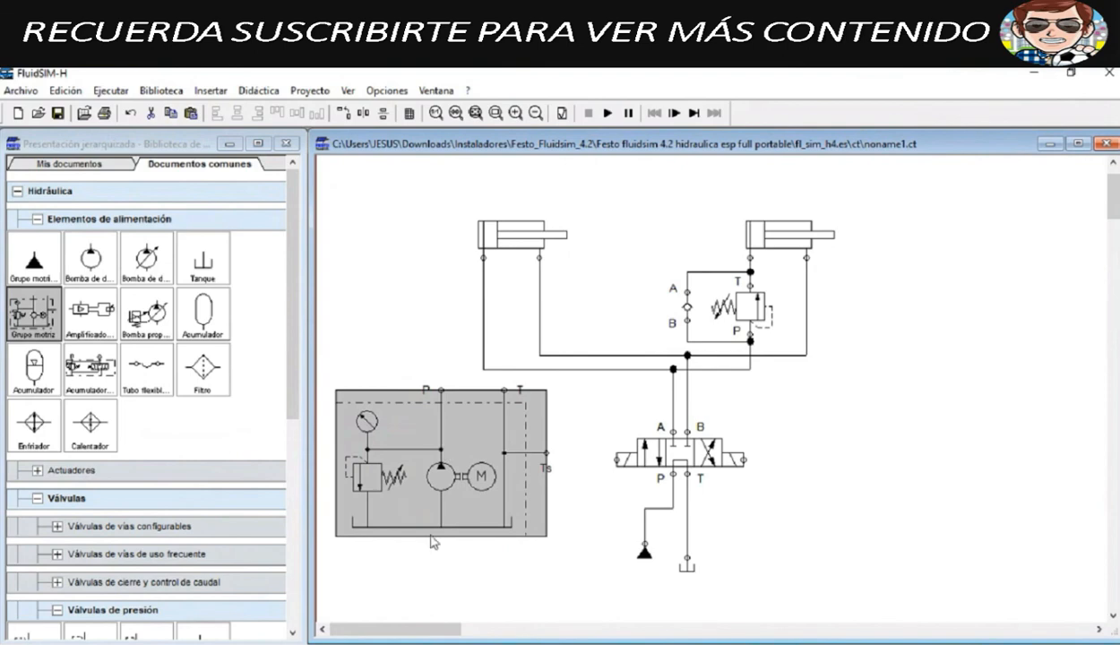
key(Delete)
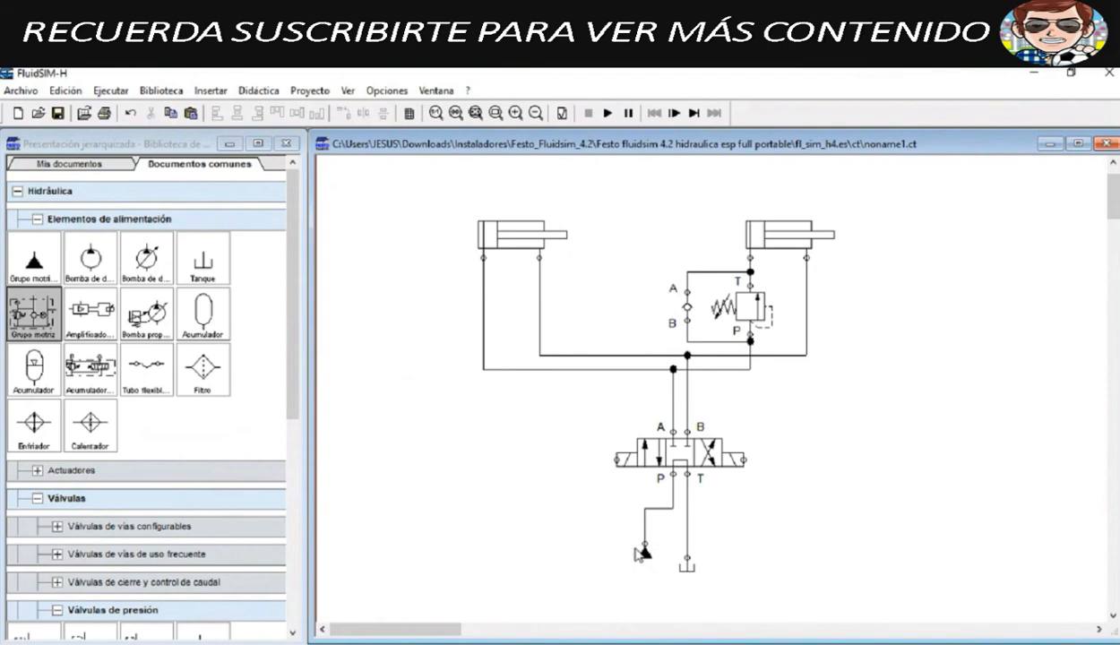
drag(672, 549, 701, 578)
click(733, 555)
drag(582, 503, 715, 578)
click(576, 566)
Step: Place a simplified power unit and a full power unit side by side for comparison, and delete both
drag(20, 260, 428, 424)
drag(33, 314, 448, 536)
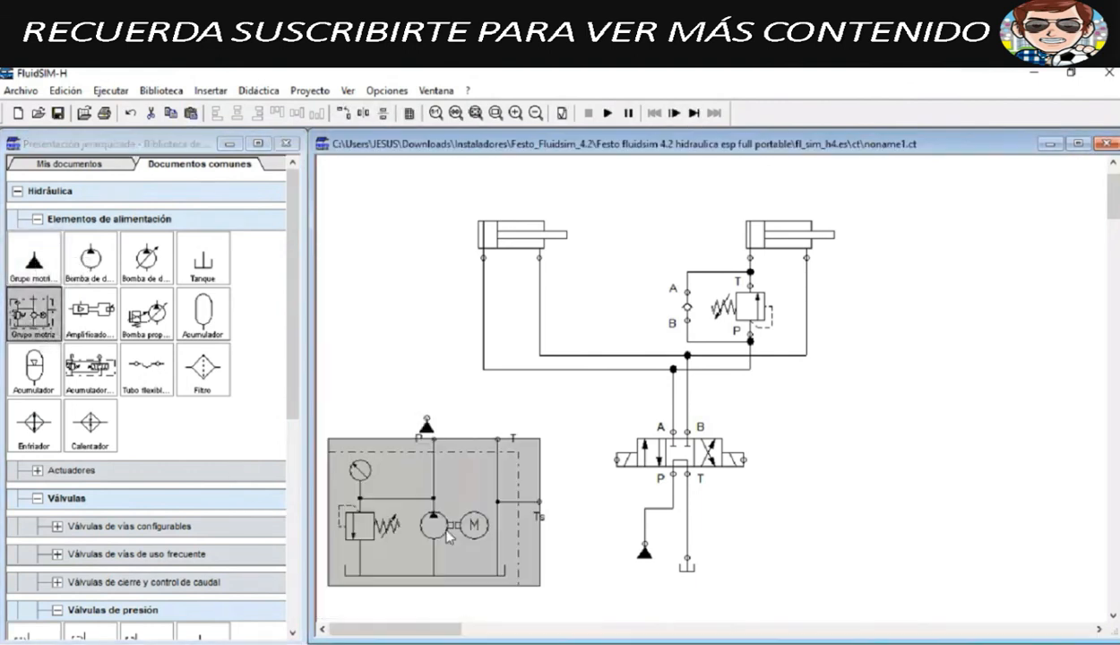
click(426, 424)
key(Delete)
click(426, 477)
key(Delete)
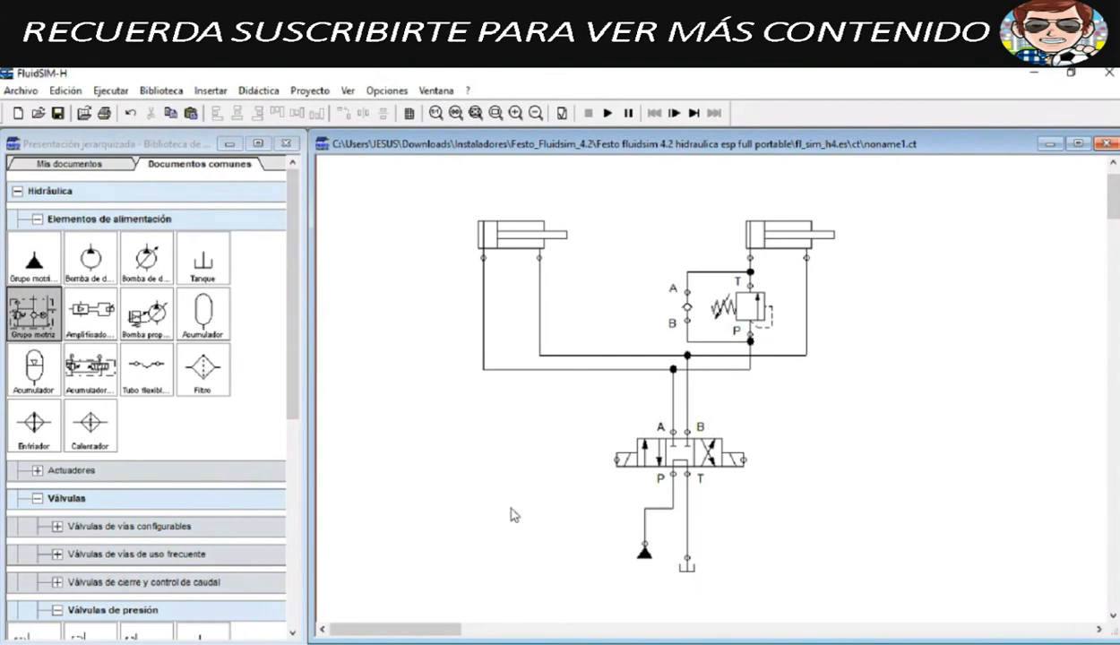
Step: Delete the connected simplified power unit and place an unconnected fixed-displacement pump, a tank below it and a pressure relief valve beside them
click(645, 555)
key(Delete)
drag(89, 260, 588, 495)
drag(204, 261, 568, 557)
drag(579, 508, 591, 563)
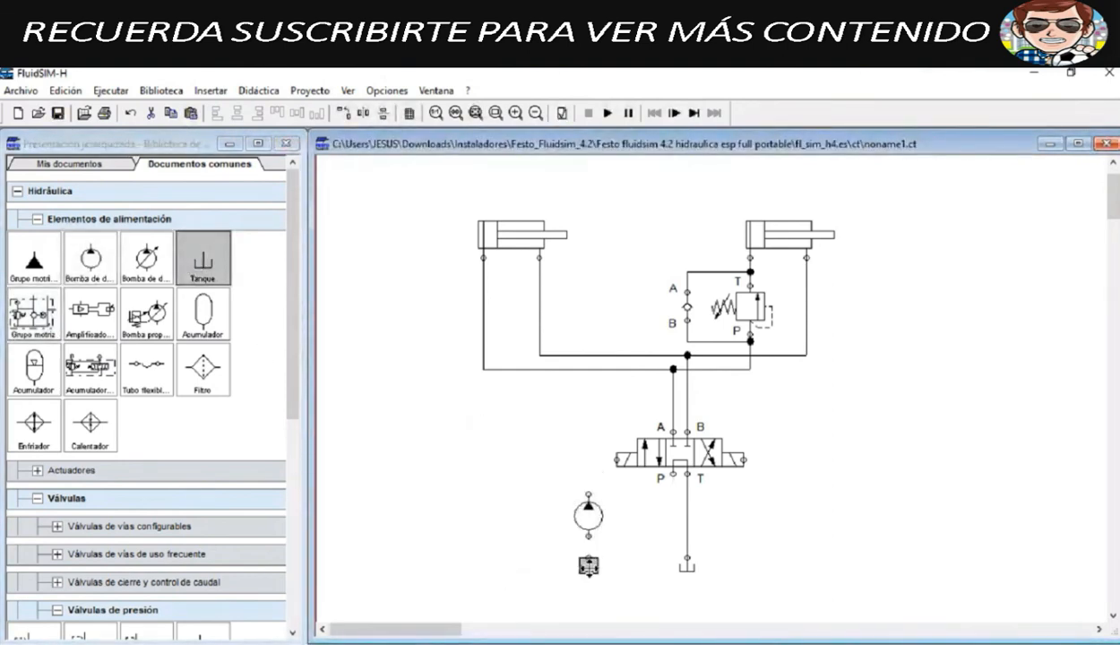
scroll(160, 484, down, 3)
scroll(160, 484, down, 3)
drag(34, 424, 486, 518)
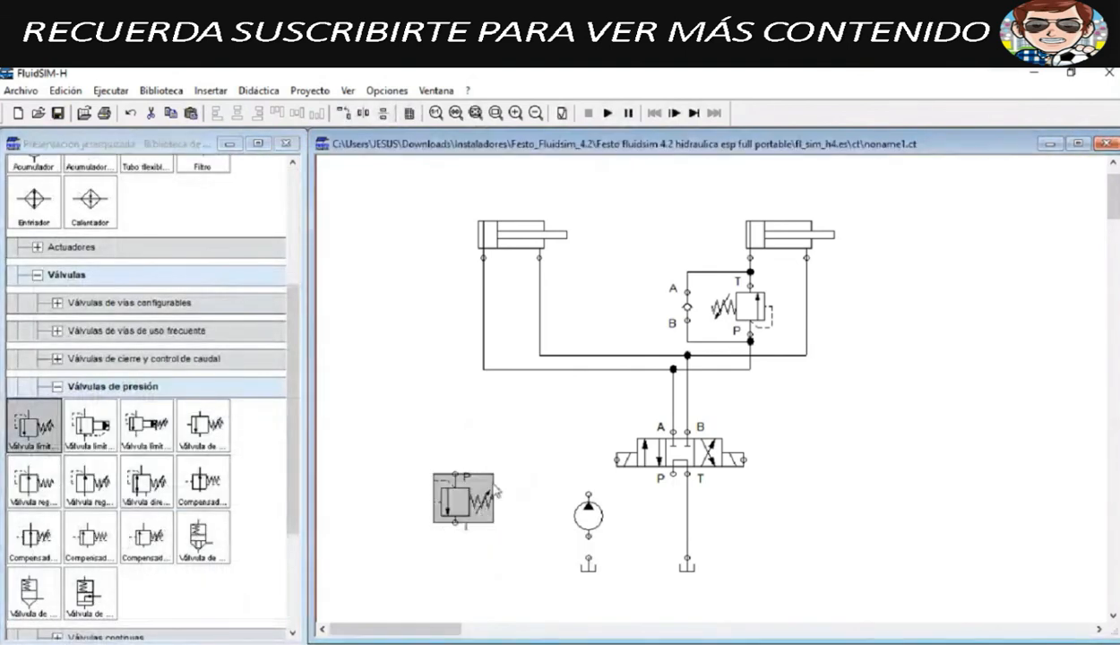
Step: Delete the loose relief valve, pump and tank, as well as the tank connected to port T of the directional valve
drag(379, 441, 608, 499)
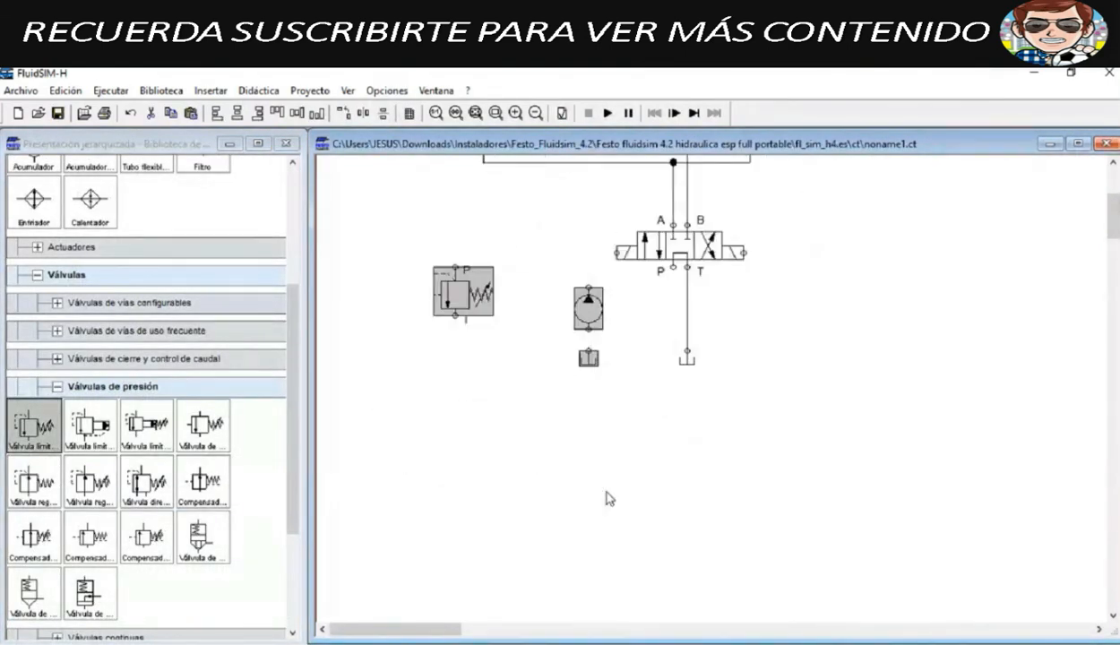
key(Delete)
scroll(632, 479, up, 3)
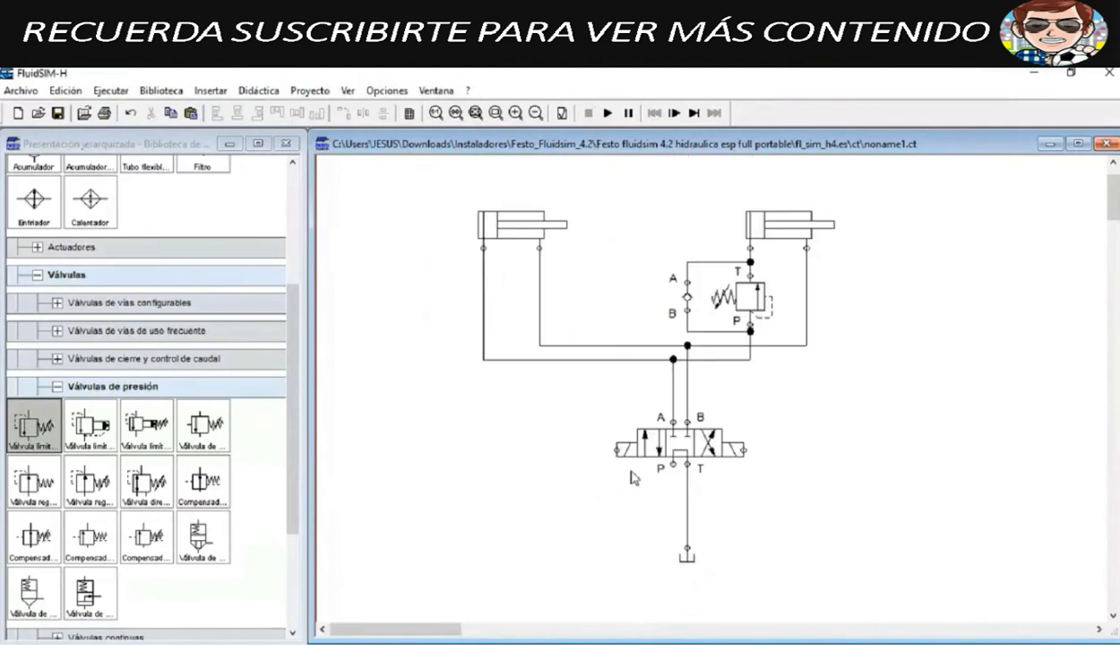
click(687, 555)
key(Delete)
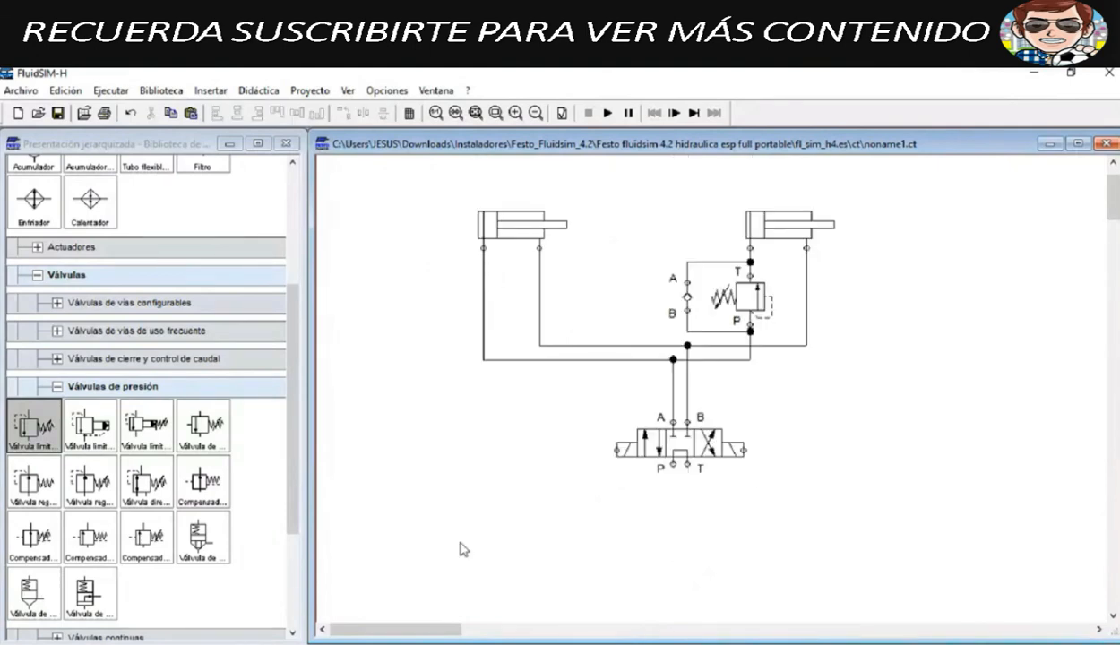
scroll(460, 545, up, 2)
scroll(197, 484, up, 3)
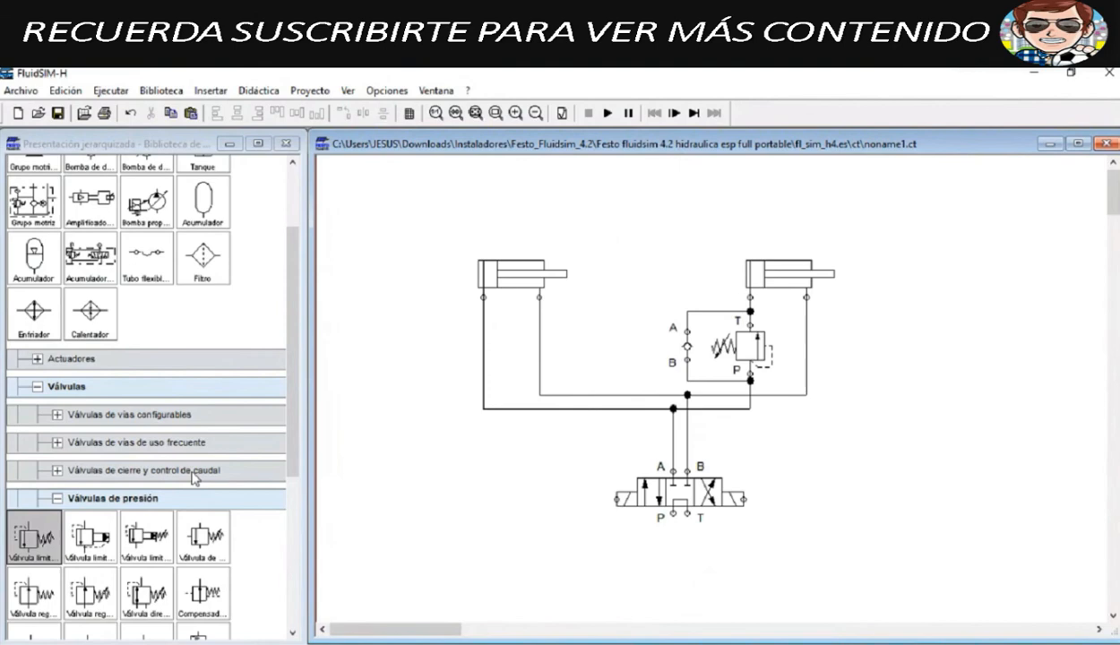
scroll(193, 479, up, 1)
scroll(194, 478, down, 2)
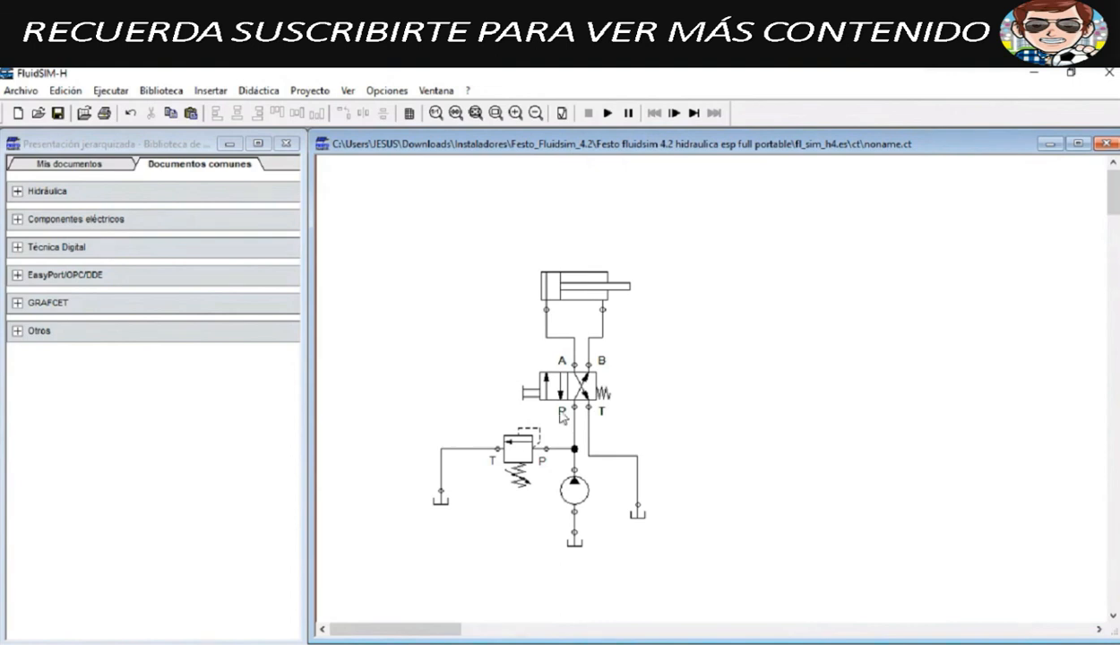
mouse_move(559, 388)
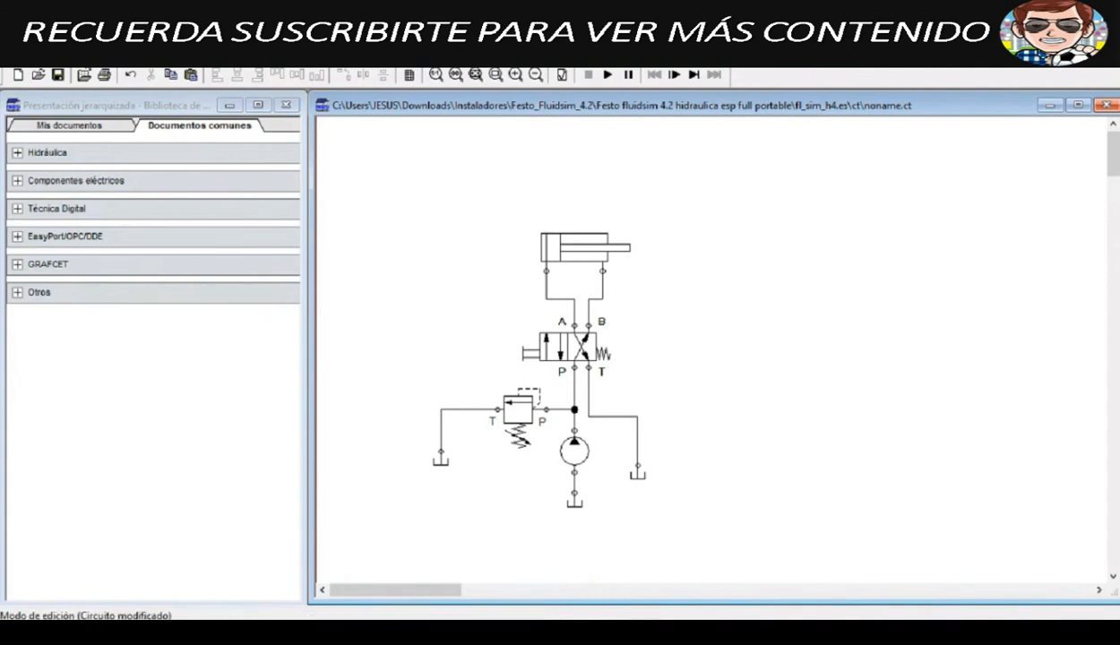
Step: Switch to the browser window showing the Google Meet call
click(425, 633)
click(387, 585)
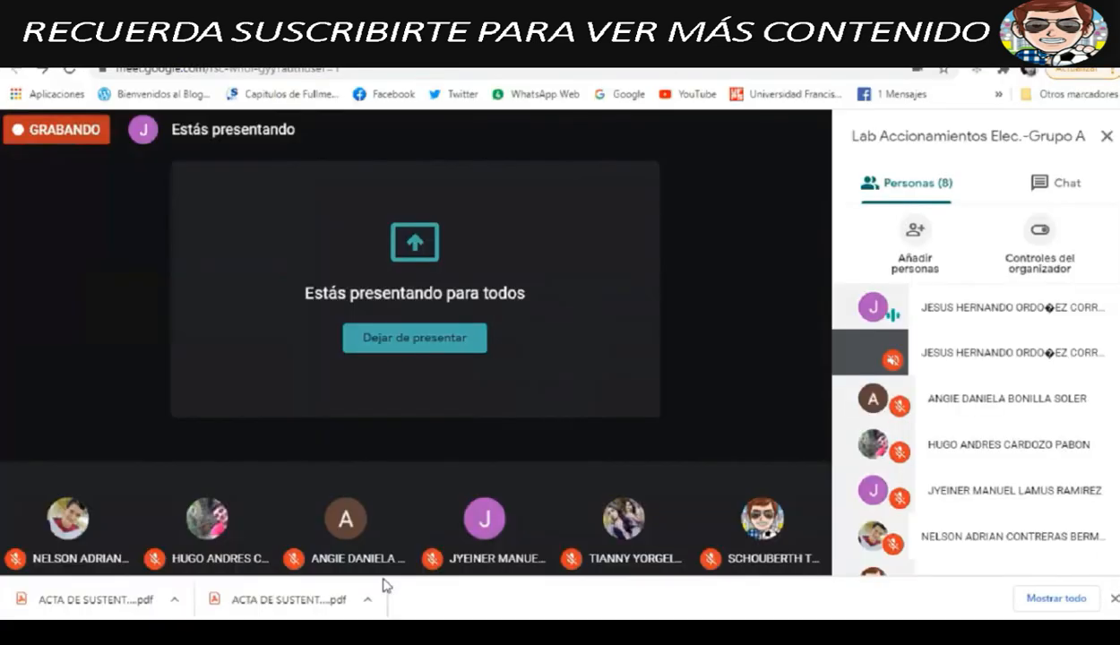